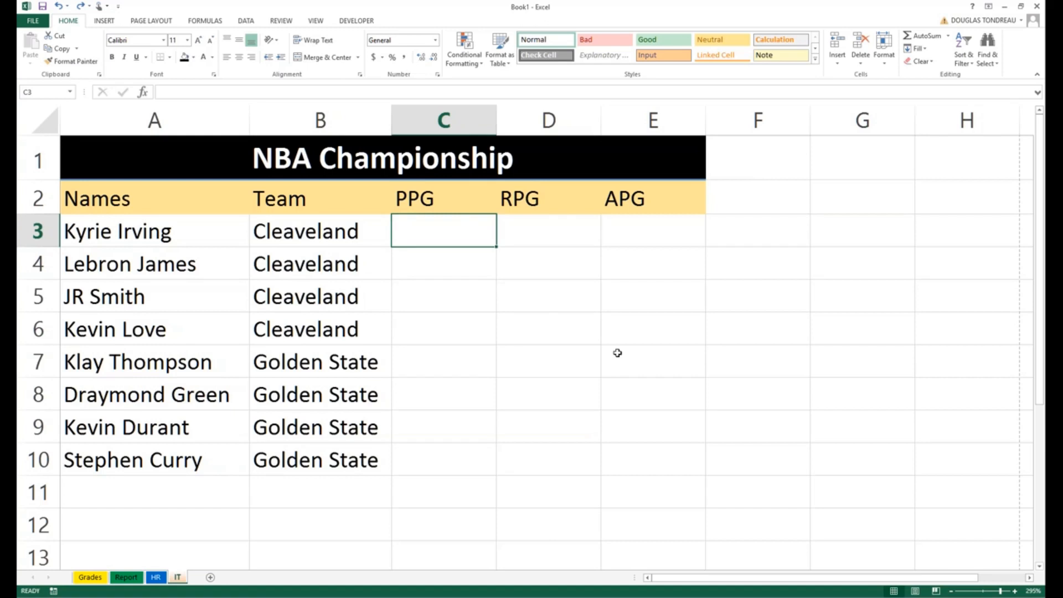
Step: Enter the PPG values 25.8, 30.5, 12.5 and 19.7 for the four Cleaveland players in C3 to C6
{"action": "scroll", "coordinate": [617, 353], "scroll_direction": "down", "scroll_amount": 2}
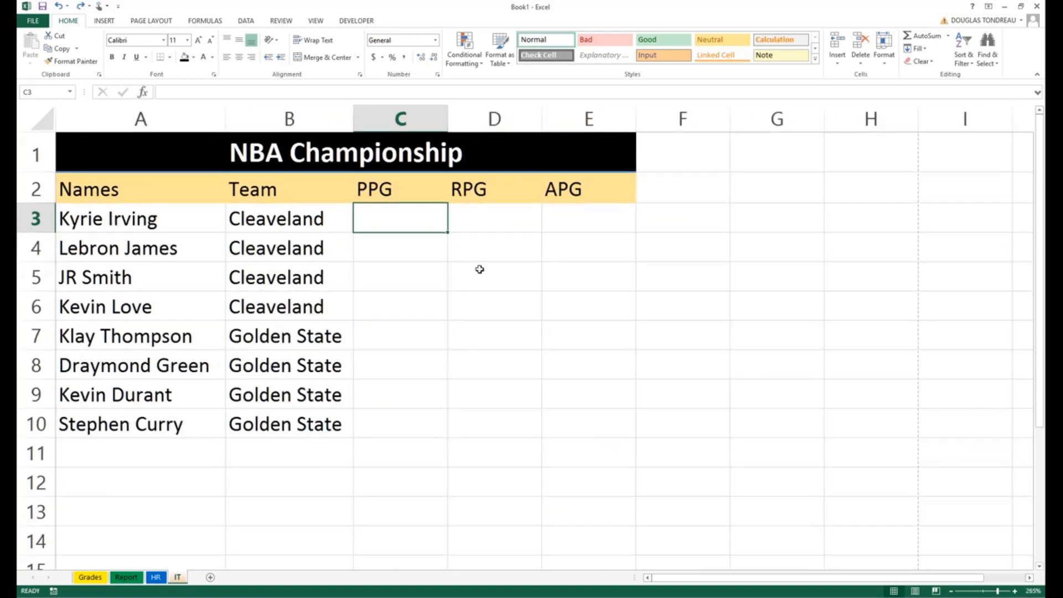
{"action": "type", "text": "25.8"}
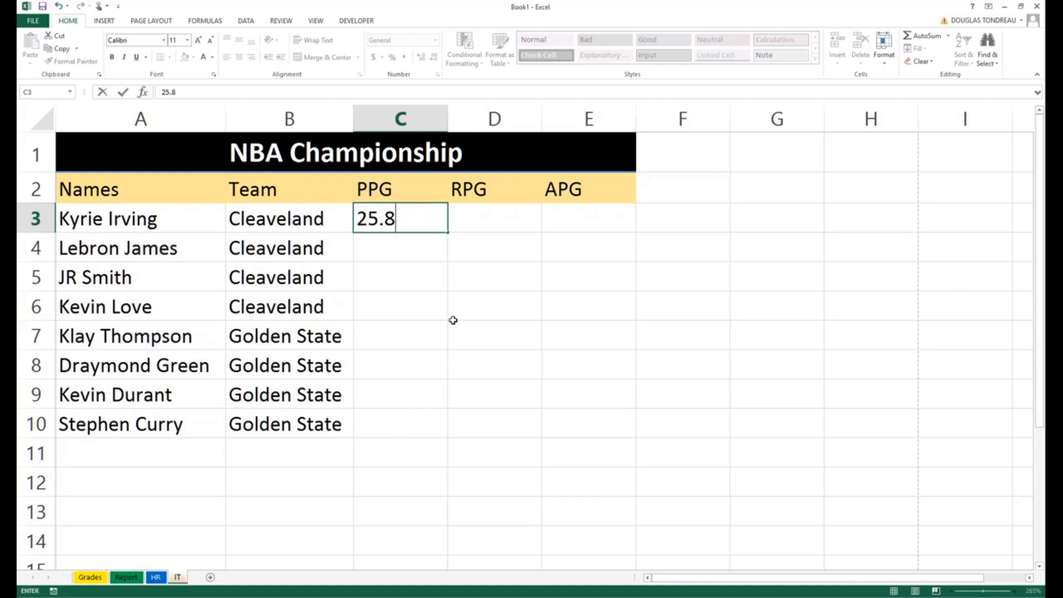
{"action": "key", "text": "Return"}
{"action": "left_click", "coordinate": [391, 252]}
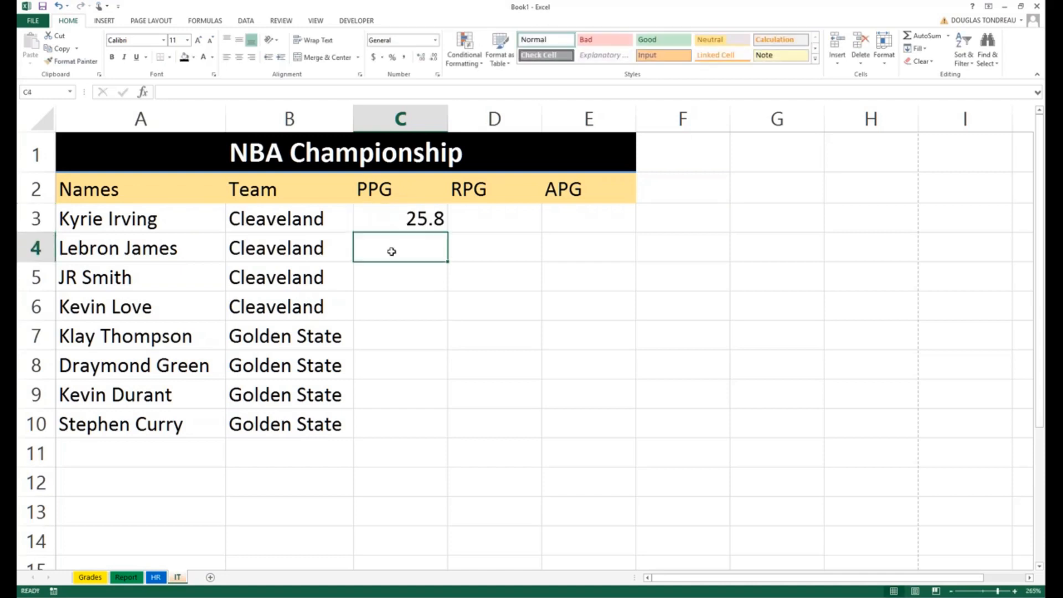
{"action": "type", "text": "30.5"}
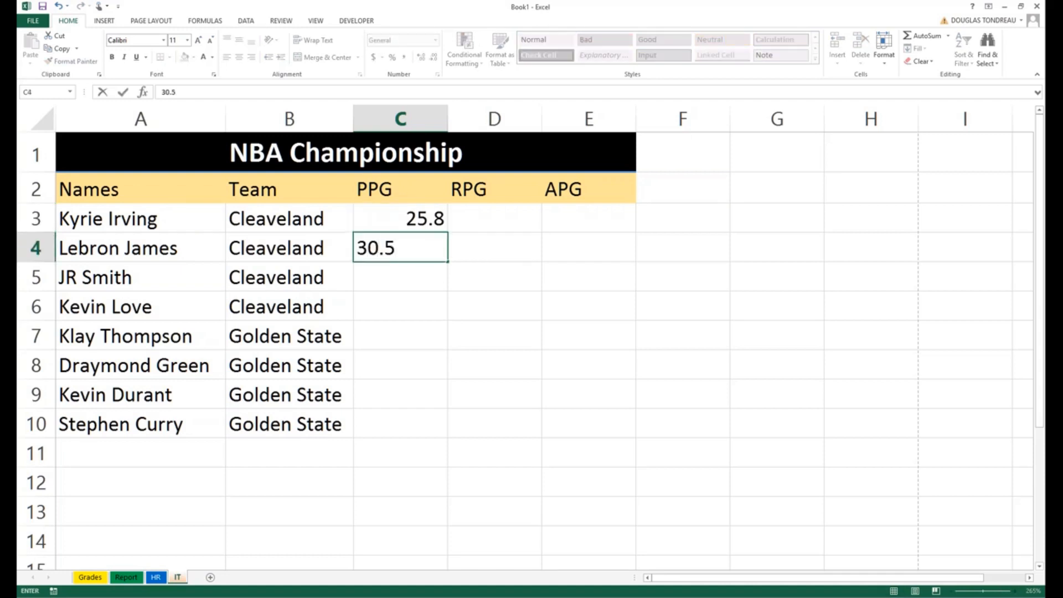
{"action": "left_click", "coordinate": [410, 270]}
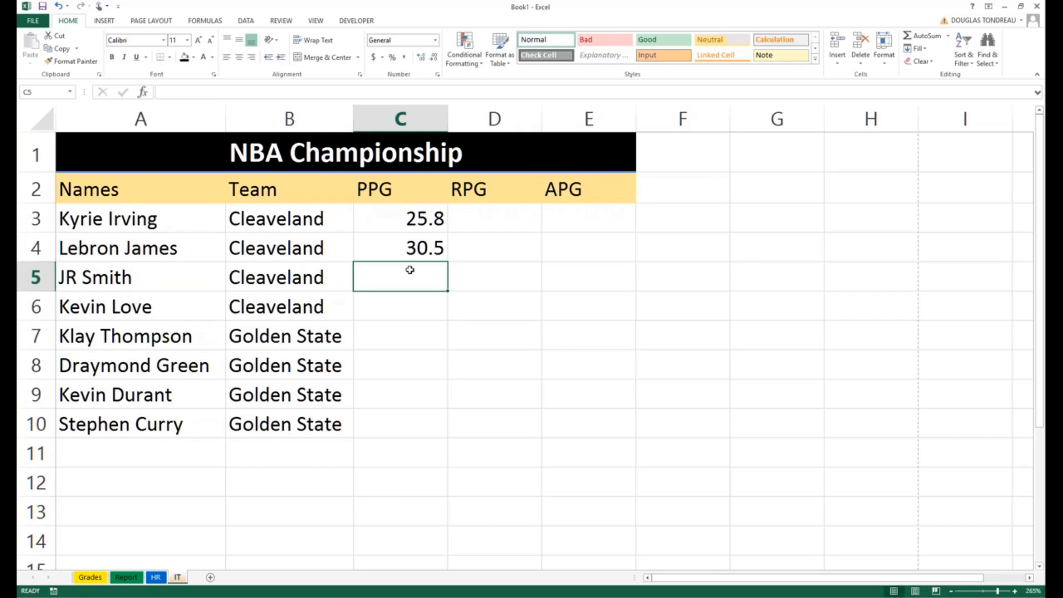
{"action": "type", "text": "12.5"}
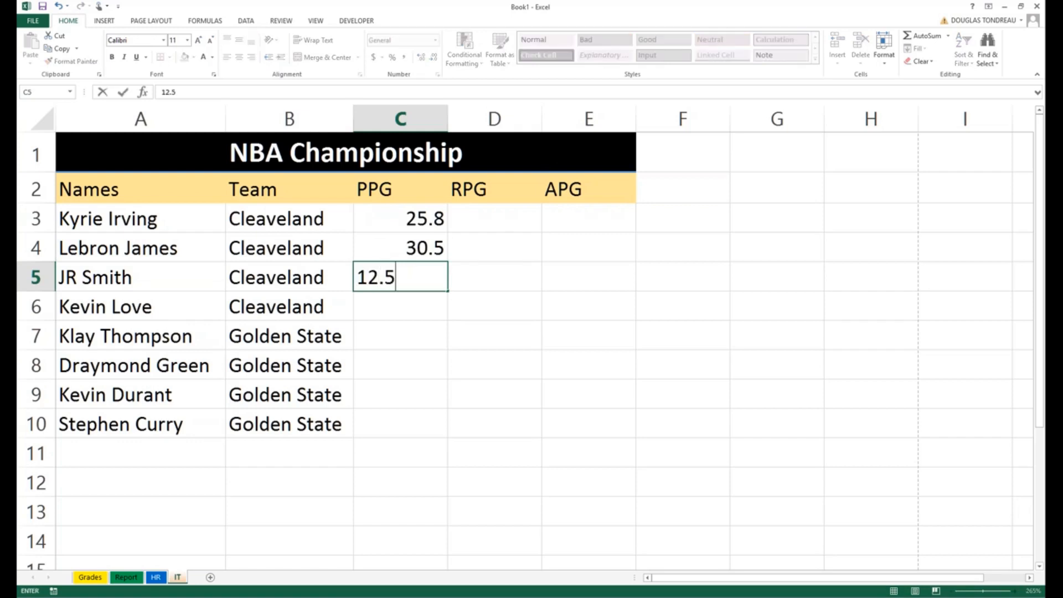
{"action": "left_click", "coordinate": [416, 306]}
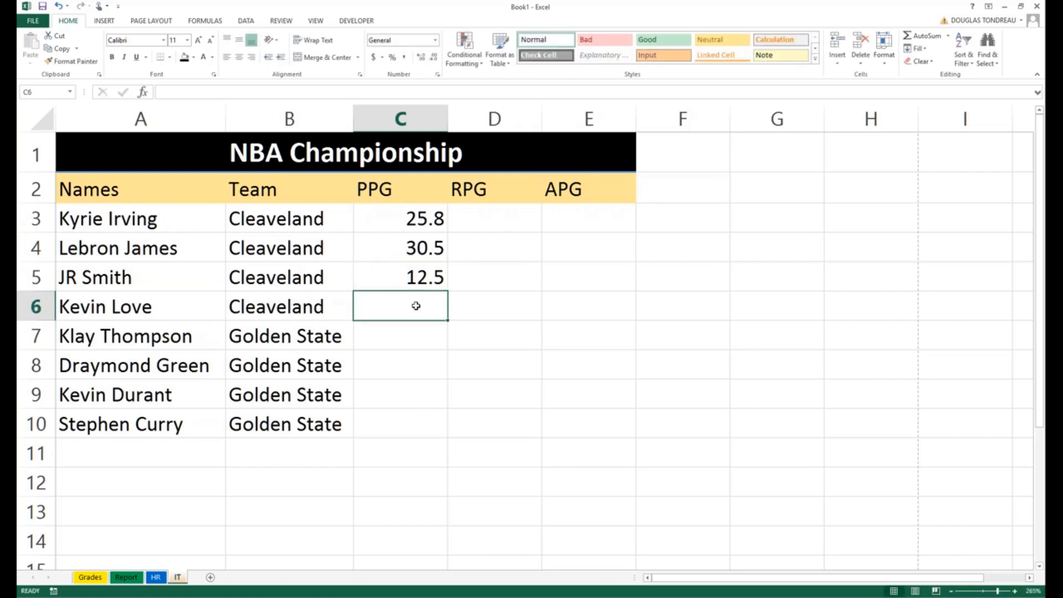
{"action": "type", "text": "19.7"}
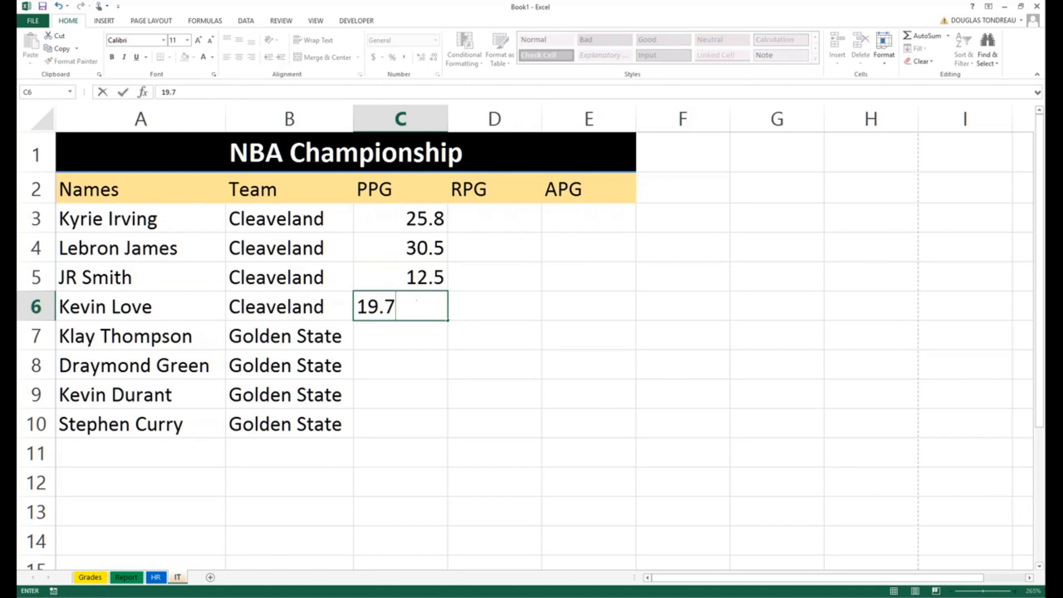
Step: Enter the PPG values 17.5, 23.5, 29.7 and 32.5 for the Golden State players in C7 to C10
{"action": "left_click", "coordinate": [409, 340]}
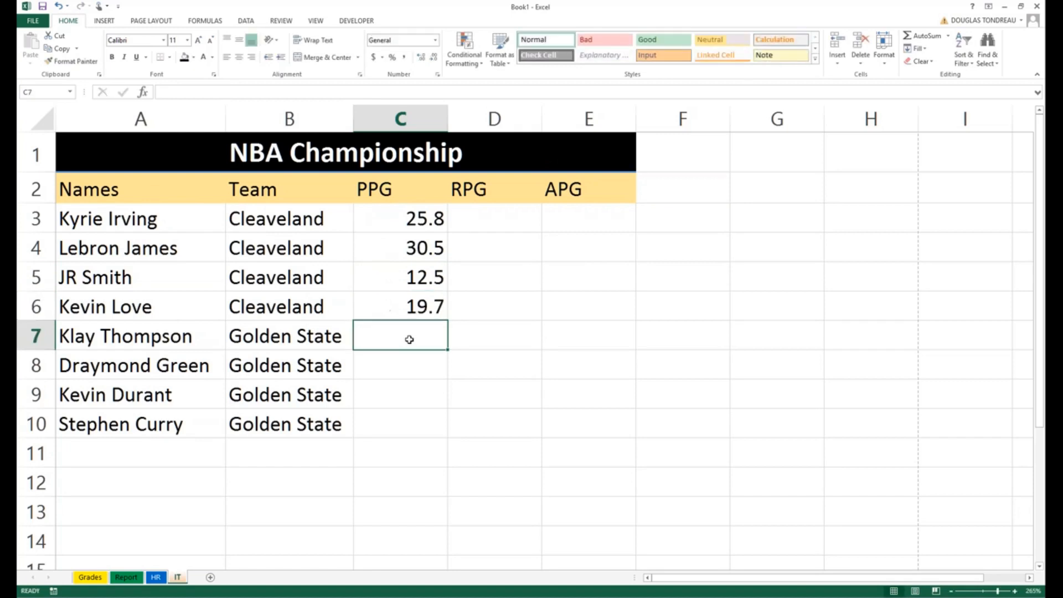
{"action": "type", "text": "17.5"}
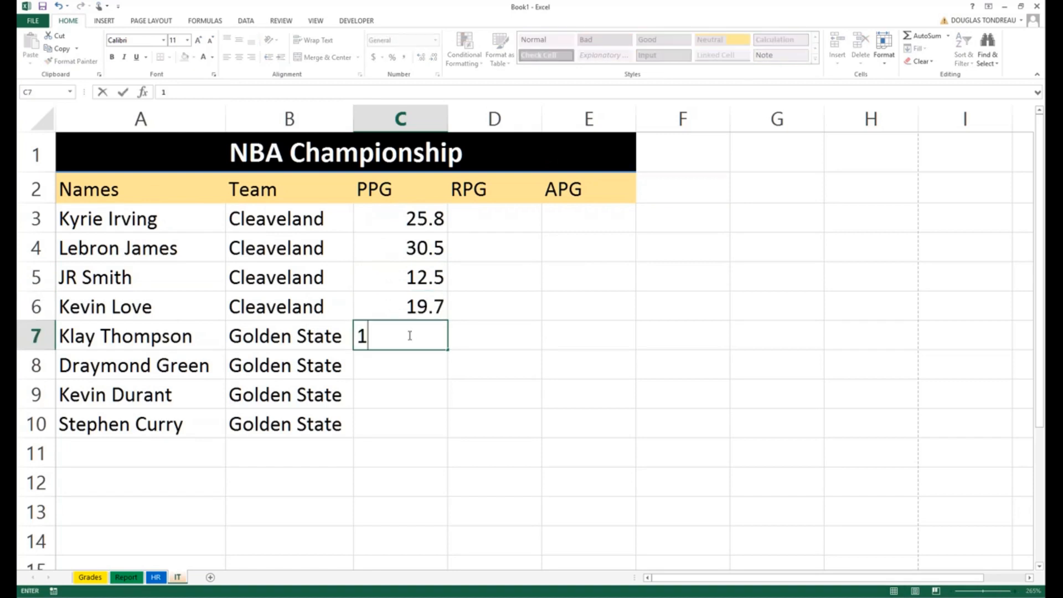
{"action": "left_click", "coordinate": [408, 370]}
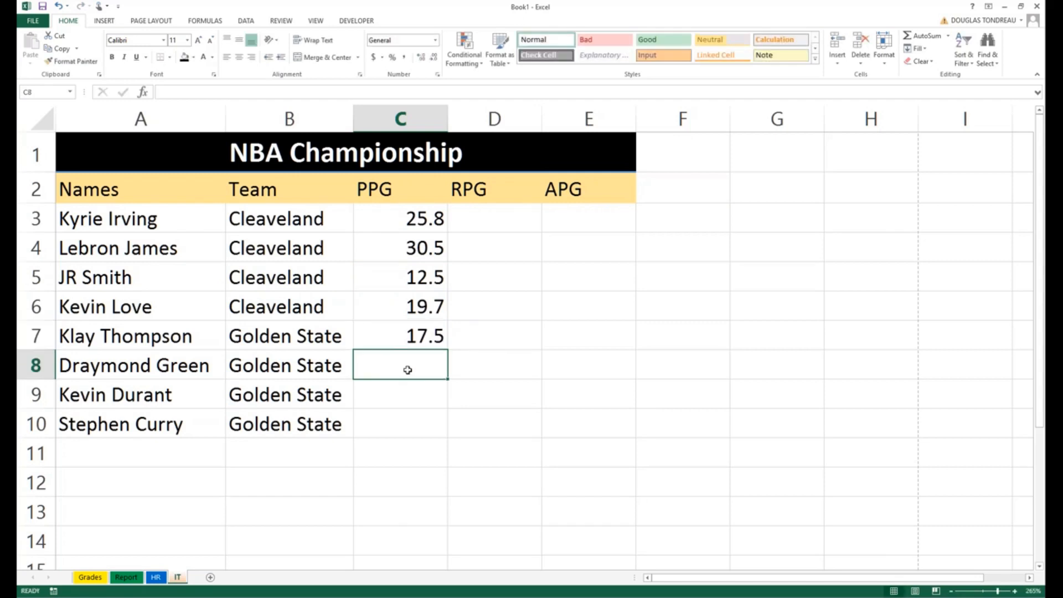
{"action": "type", "text": "23.5"}
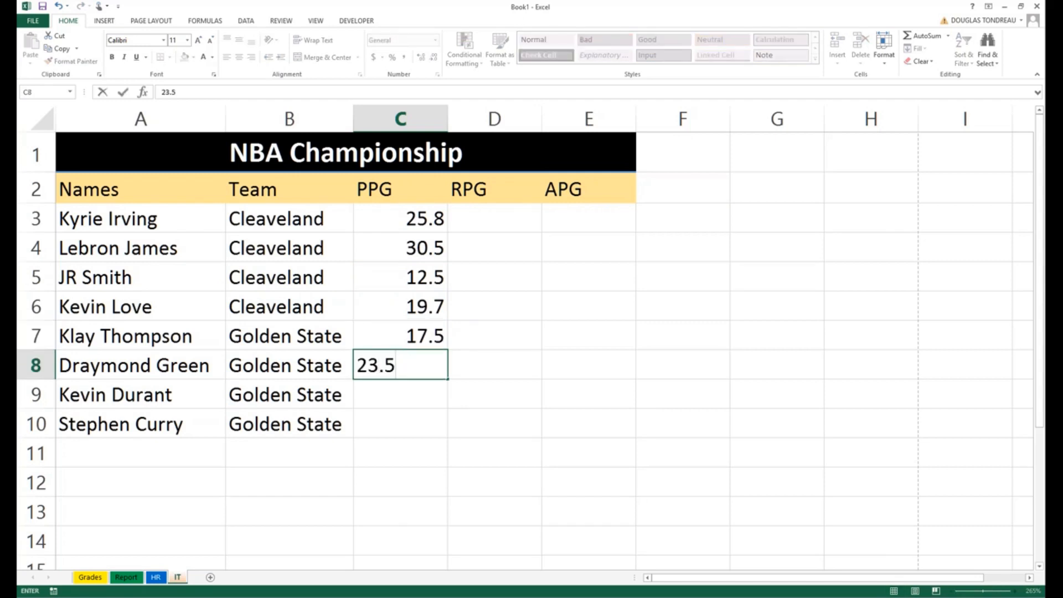
{"action": "left_click", "coordinate": [415, 392]}
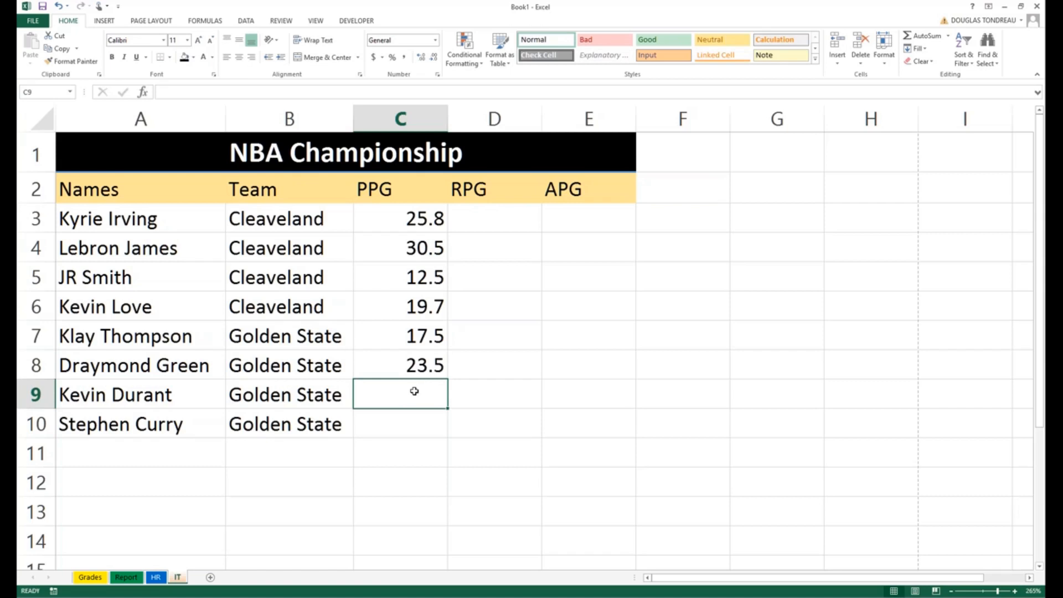
{"action": "type", "text": "29.7"}
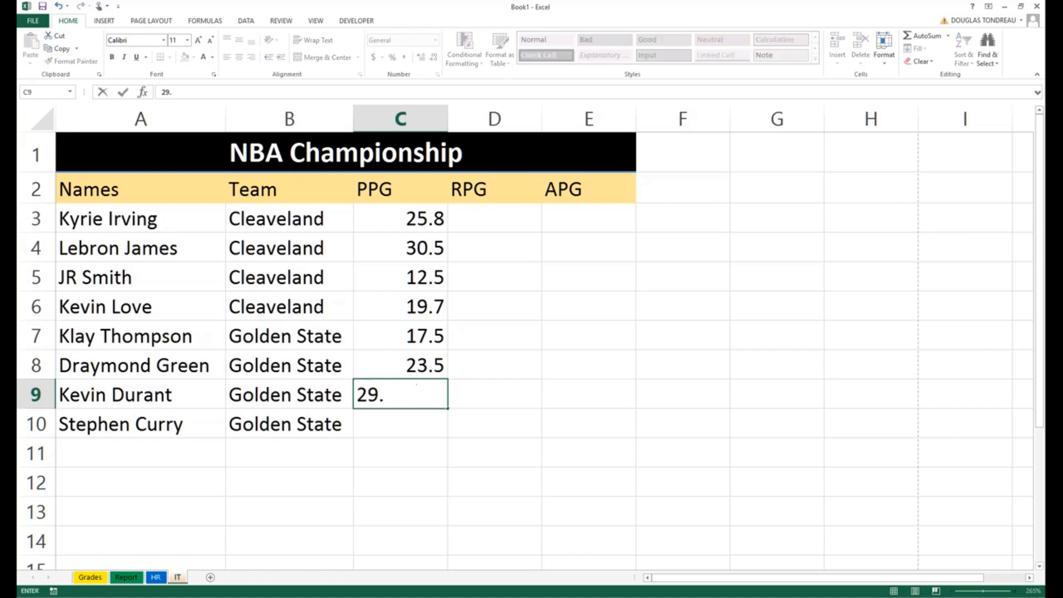
{"action": "left_click", "coordinate": [408, 421]}
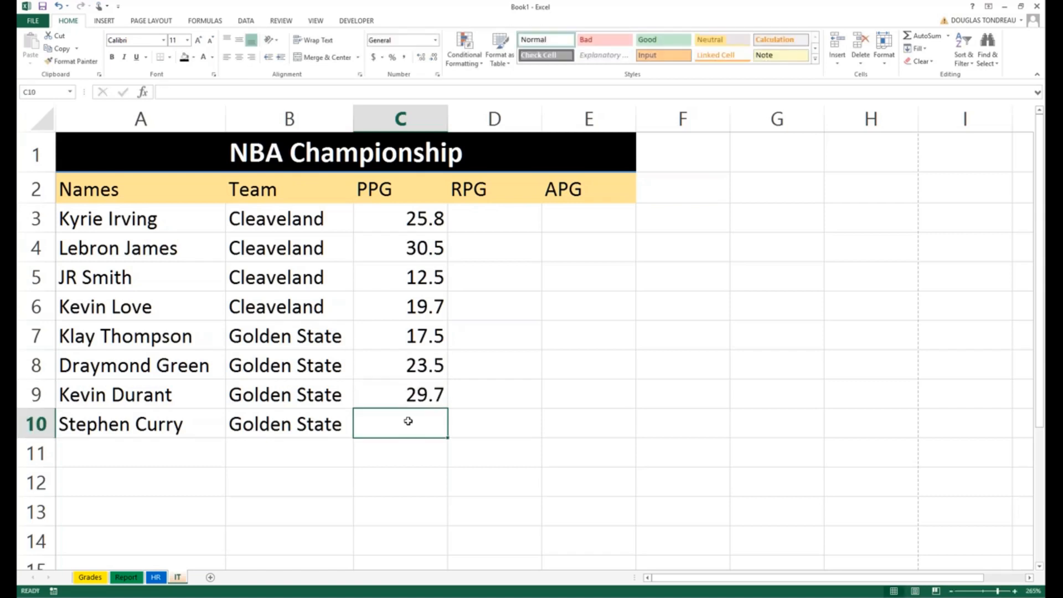
{"action": "type", "text": "32.5"}
{"action": "left_click", "coordinate": [508, 363]}
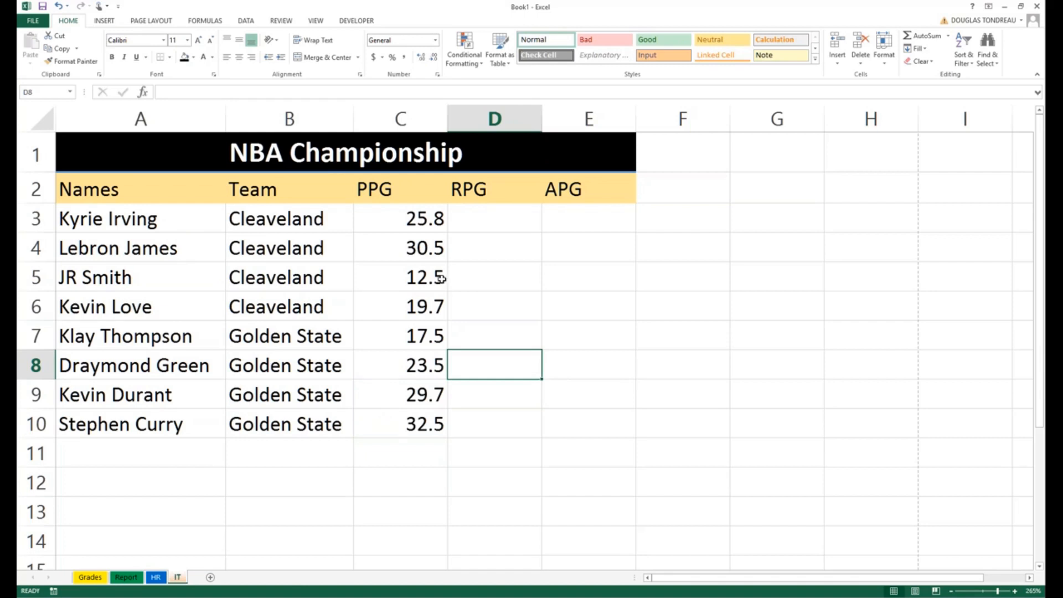
{"action": "left_click_drag", "start_coordinate": [418, 227], "coordinate": [421, 411]}
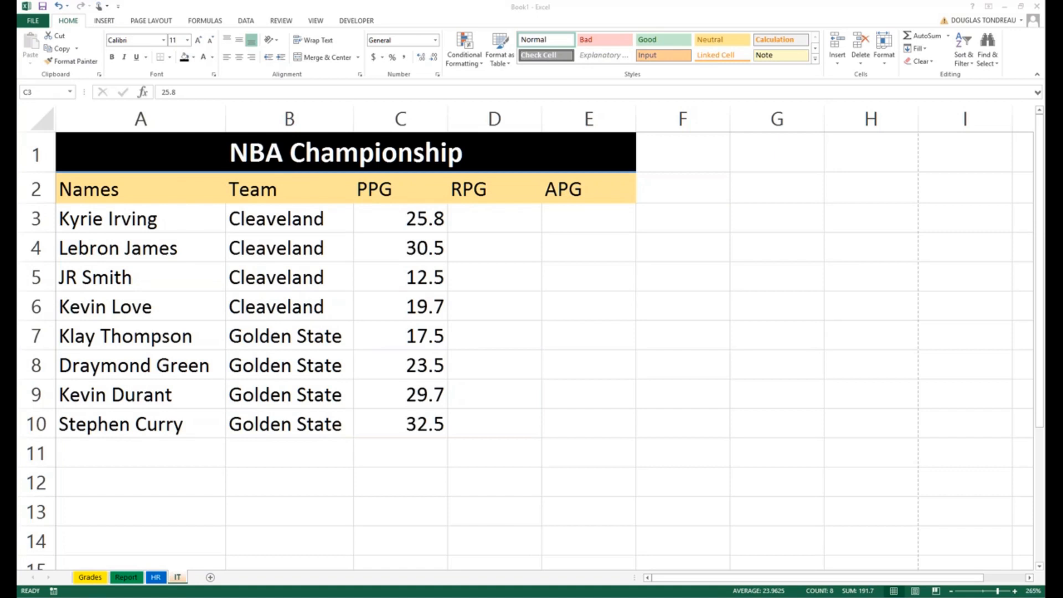
{"action": "left_click", "coordinate": [390, 315]}
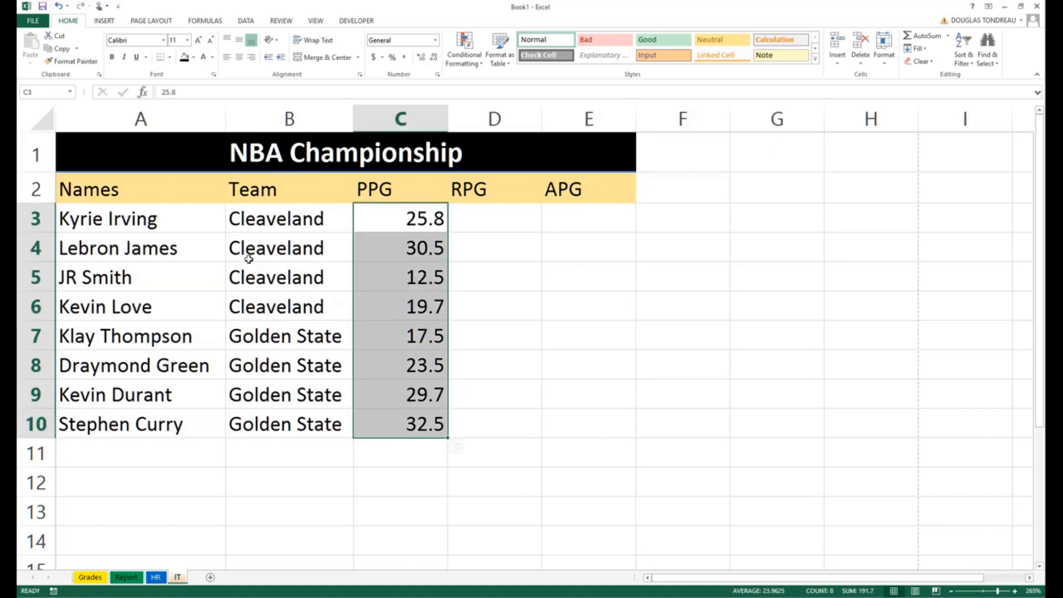
{"action": "left_click", "coordinate": [298, 316]}
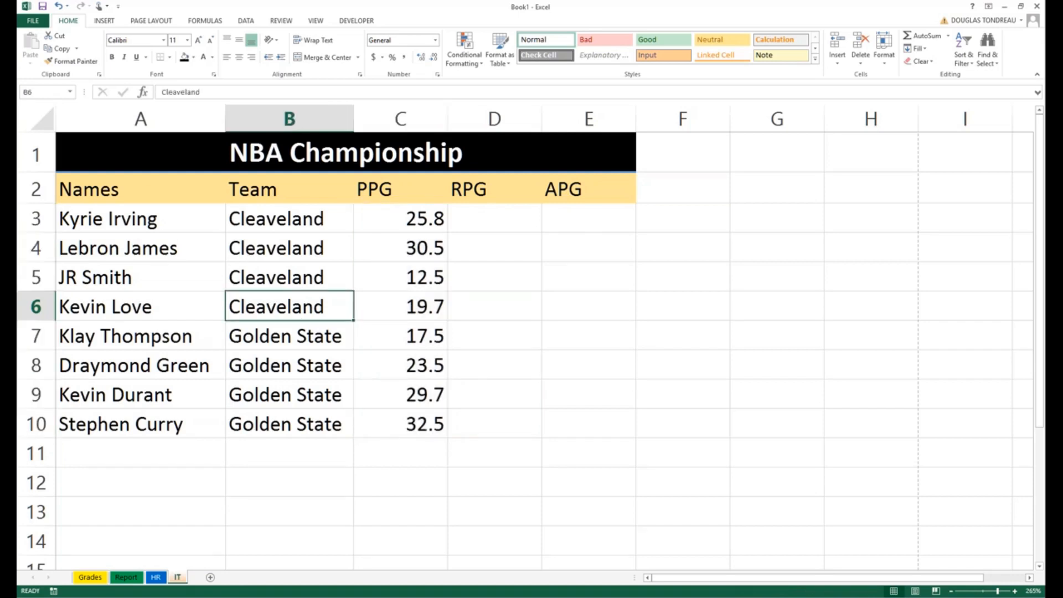
Step: Enter the RPG values 1.8, 9, 2.1 and 8.5 for the Cleaveland players in D3 to D6
{"action": "left_click", "coordinate": [518, 214]}
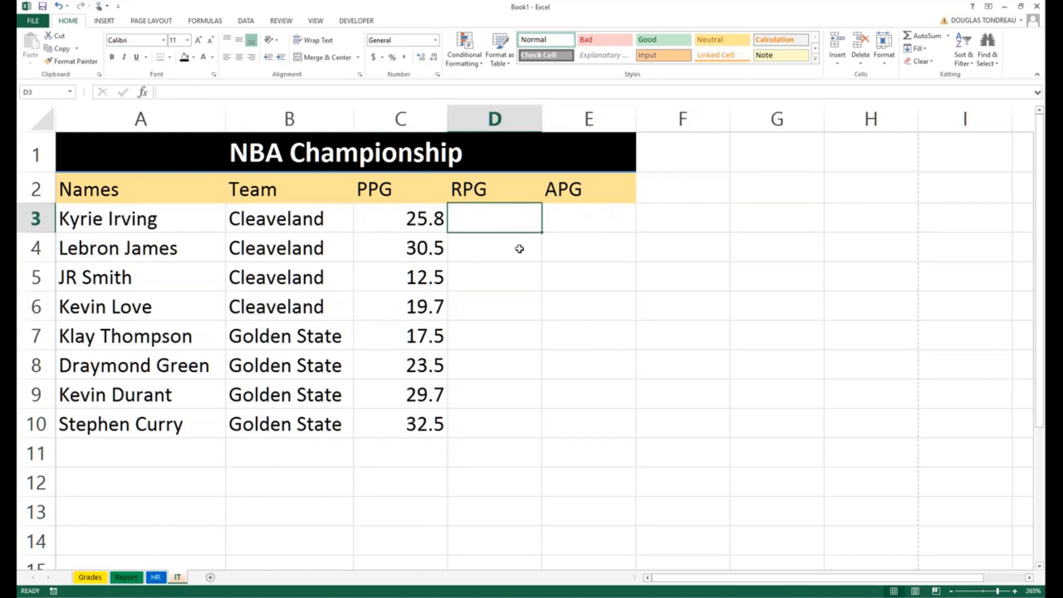
{"action": "type", "text": "1.8"}
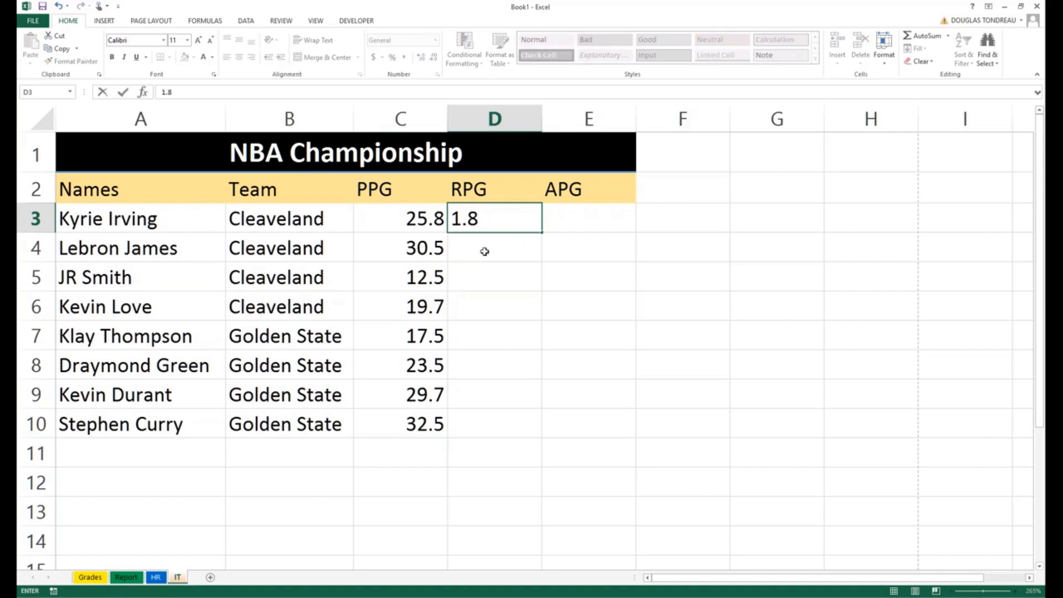
{"action": "key", "text": "Return"}
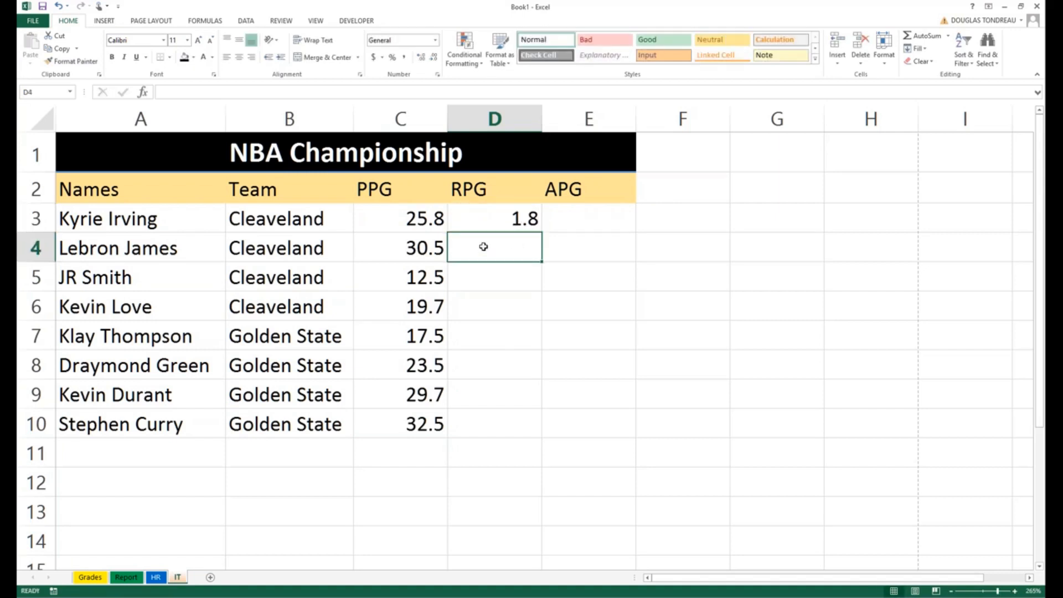
{"action": "type", "text": "9"}
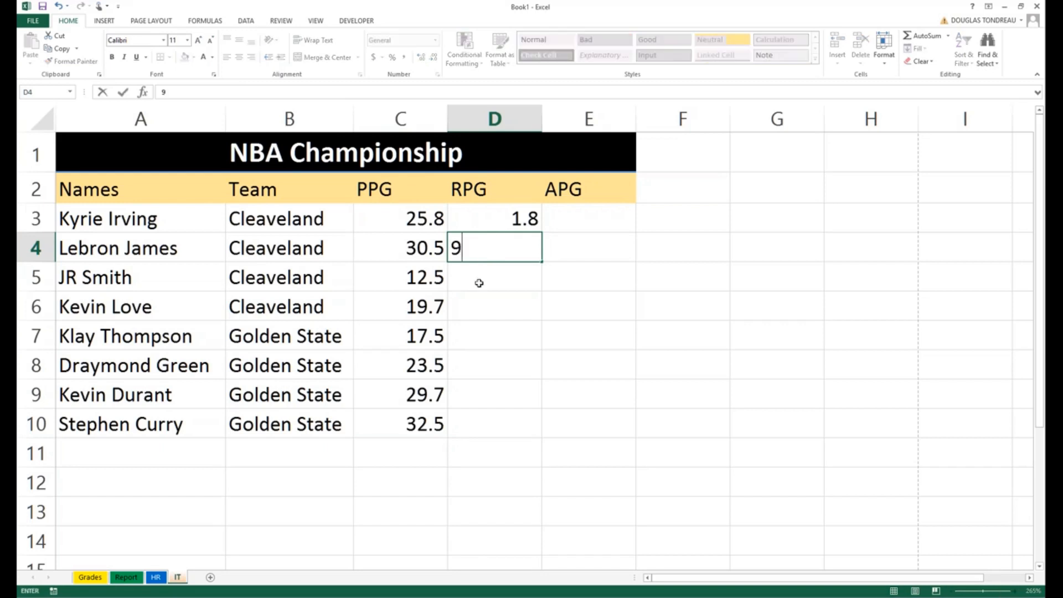
{"action": "key", "text": "Return"}
{"action": "type", "text": "2.1"}
{"action": "key", "text": "Return"}
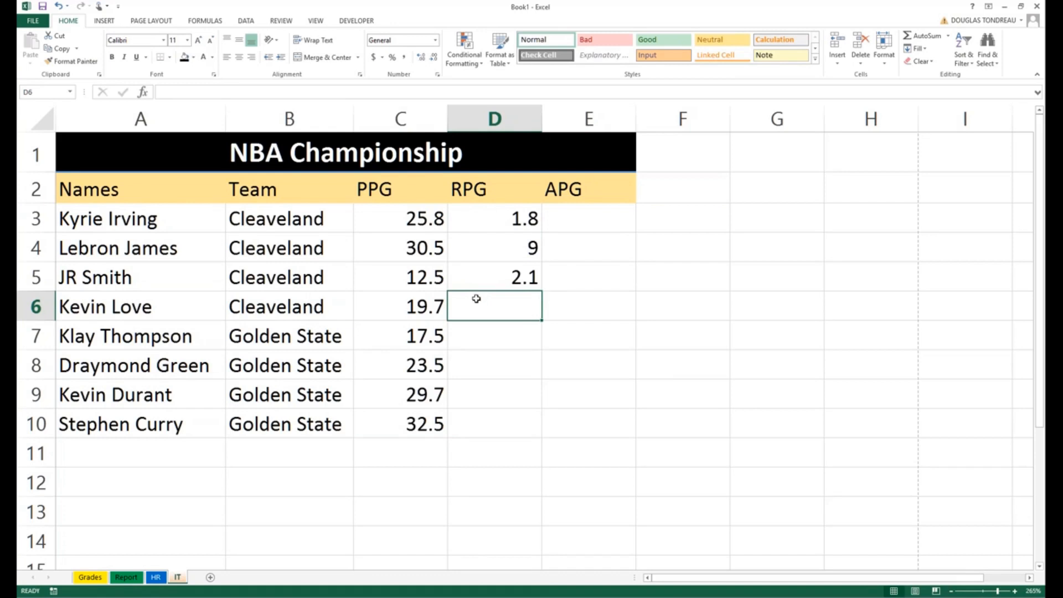
{"action": "type", "text": "8.5"}
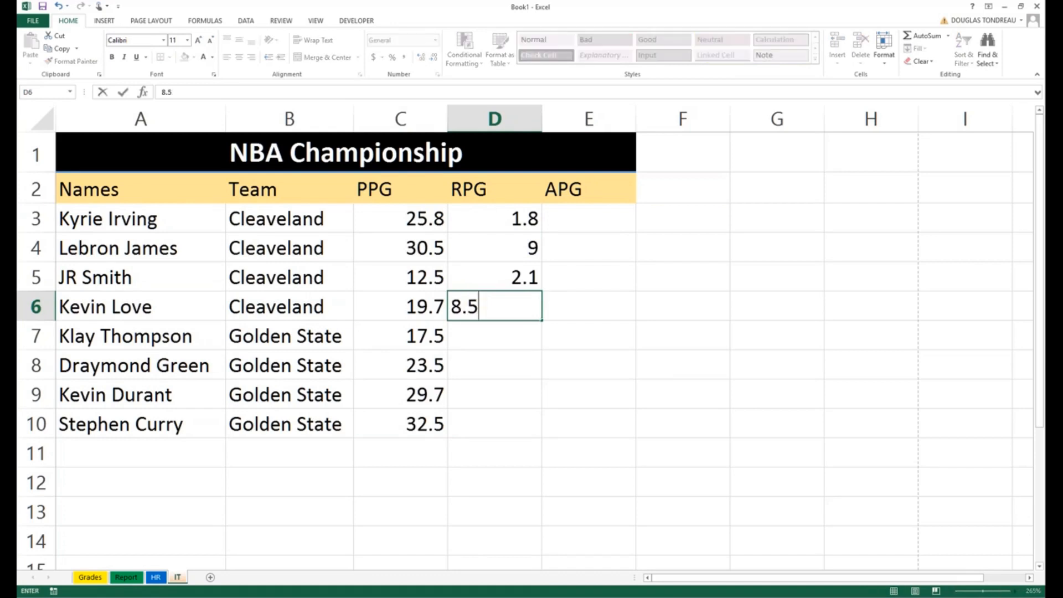
{"action": "key", "text": "Return"}
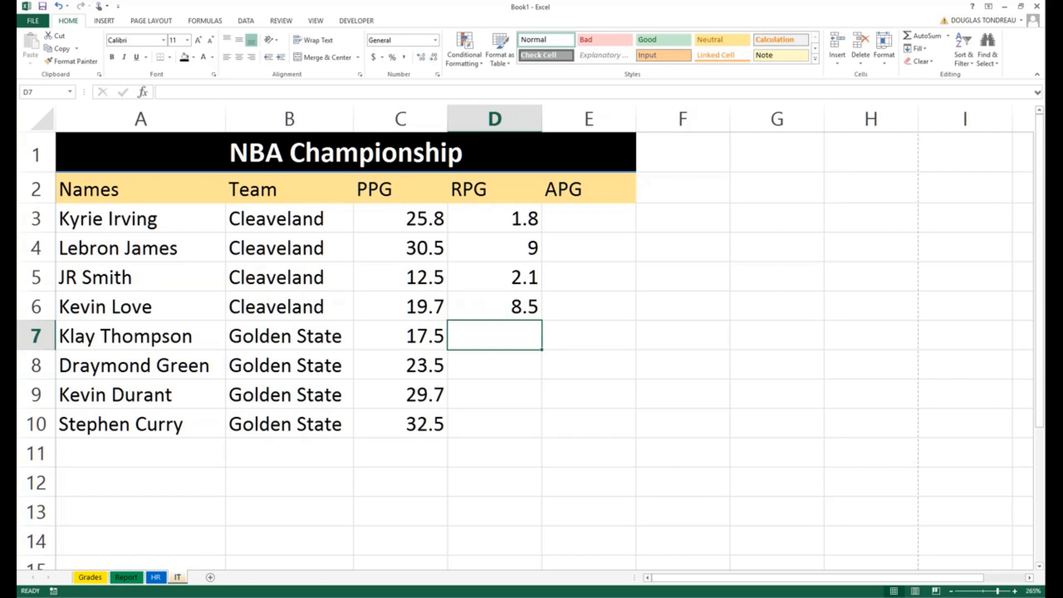
Step: Enter 11.5 as an RPG value in D7 and move it down to Draymond Green's cell, D8
{"action": "type", "text": "1.8"}
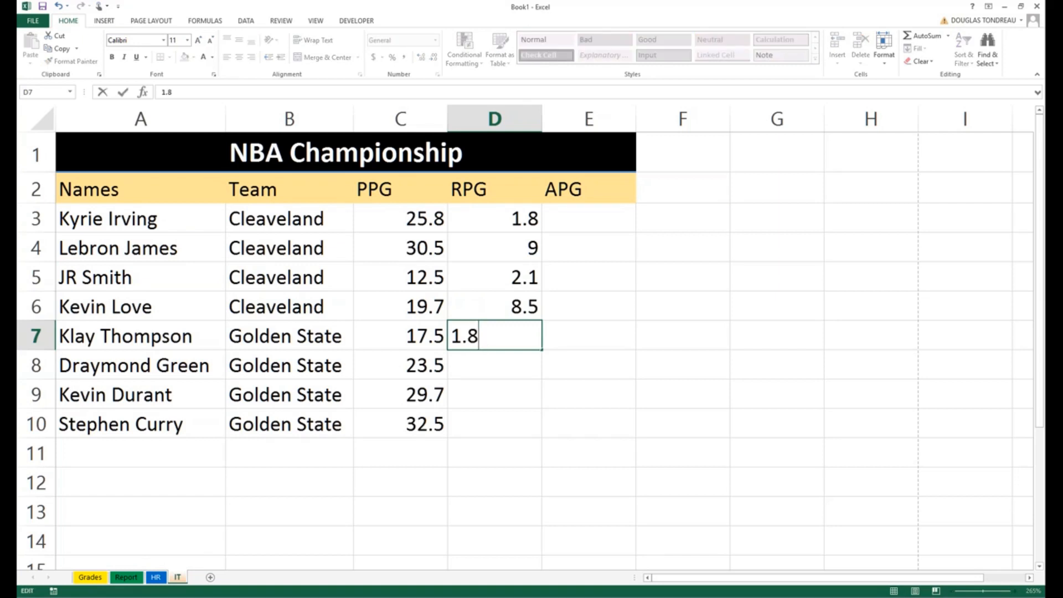
{"action": "key", "text": "ctrl+Return"}
{"action": "type", "text": "11."}
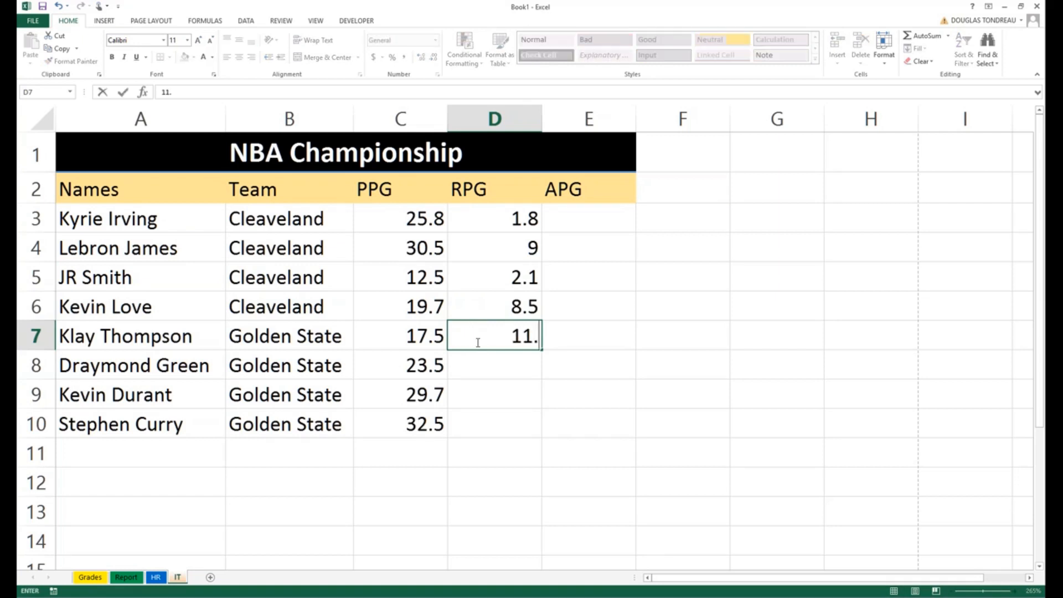
{"action": "type", "text": "5"}
{"action": "key", "text": "Return"}
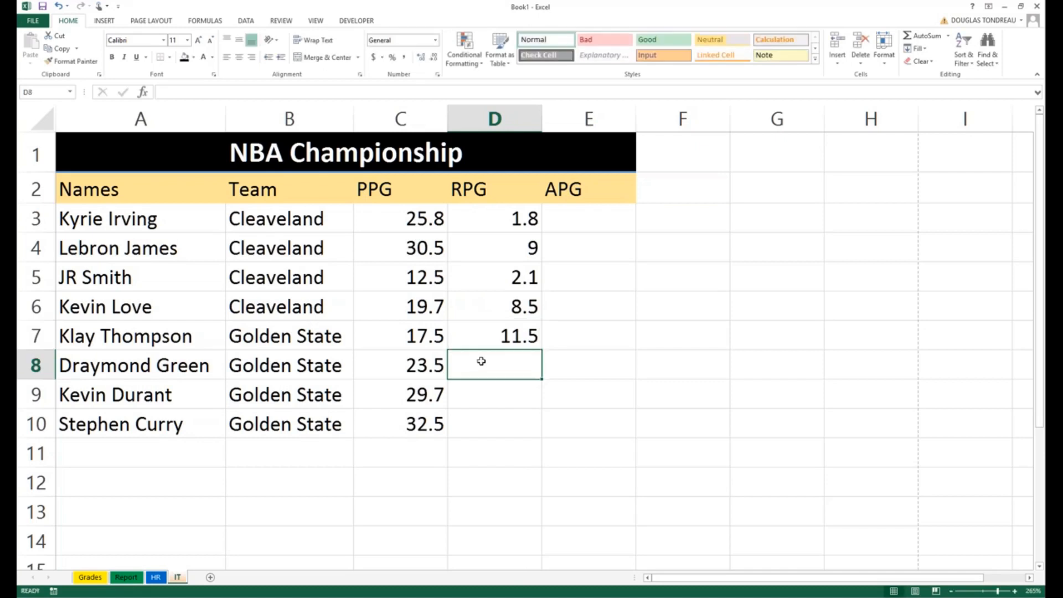
{"action": "left_click", "coordinate": [487, 337]}
{"action": "left_click_drag", "start_coordinate": [489, 346], "coordinate": [491, 378]}
Step: Copy JR Smith's RPG value from D5 into Klay Thompson's RPG cell, D7
{"action": "right_click", "coordinate": [502, 280]}
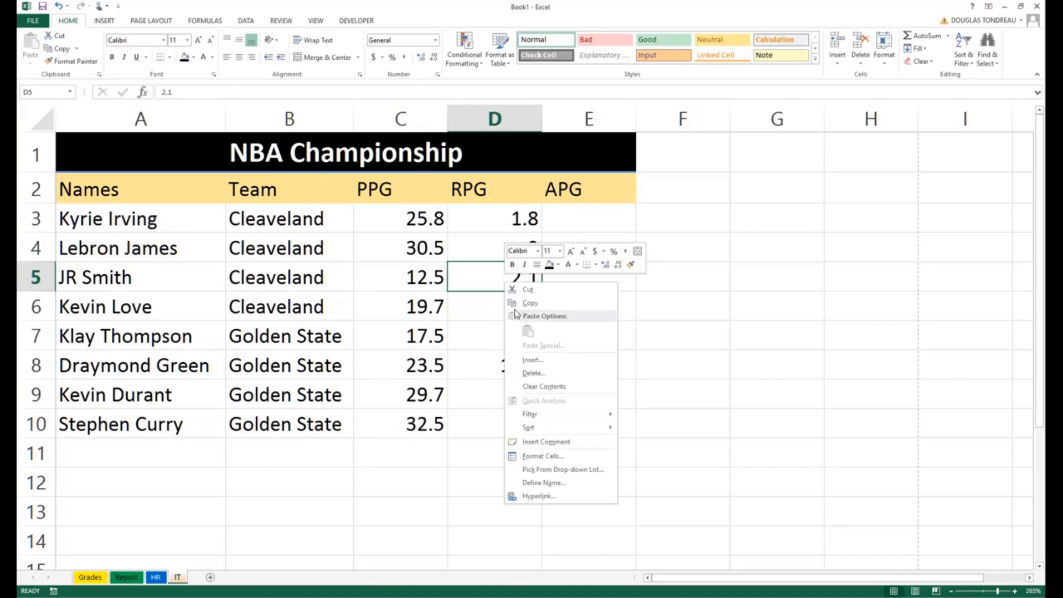
{"action": "left_click", "coordinate": [521, 303]}
{"action": "left_click", "coordinate": [487, 334]}
{"action": "right_click", "coordinate": [491, 336]}
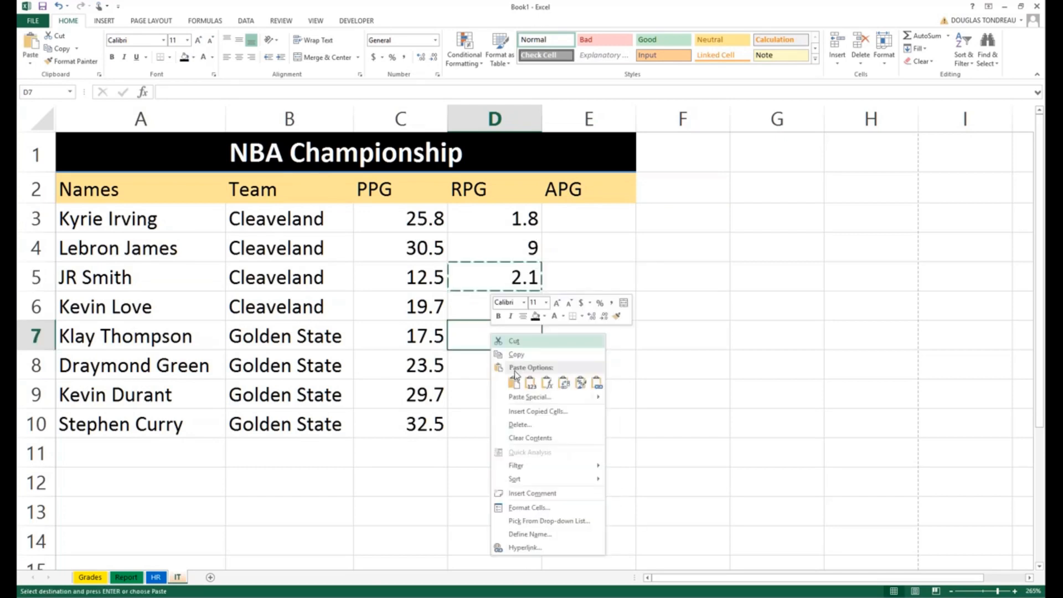
{"action": "left_click", "coordinate": [515, 382]}
{"action": "left_click", "coordinate": [500, 383]}
{"action": "key", "text": "Escape"}
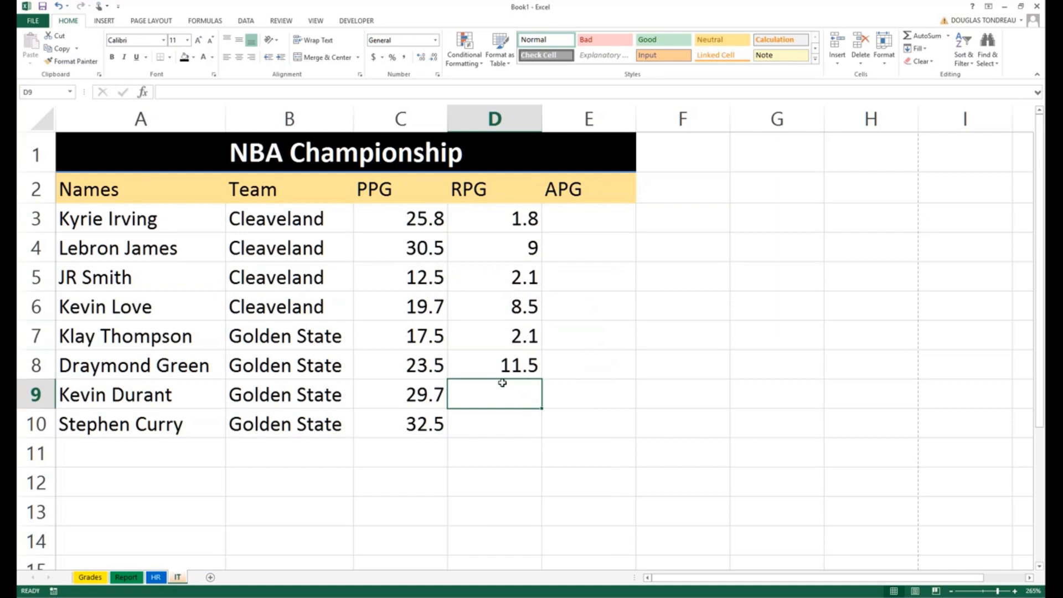
Step: Enter the RPG values 7.5 for Kevin Durant in D9 and 5.1 for Stephen Curry in D10
{"action": "type", "text": "7.5"}
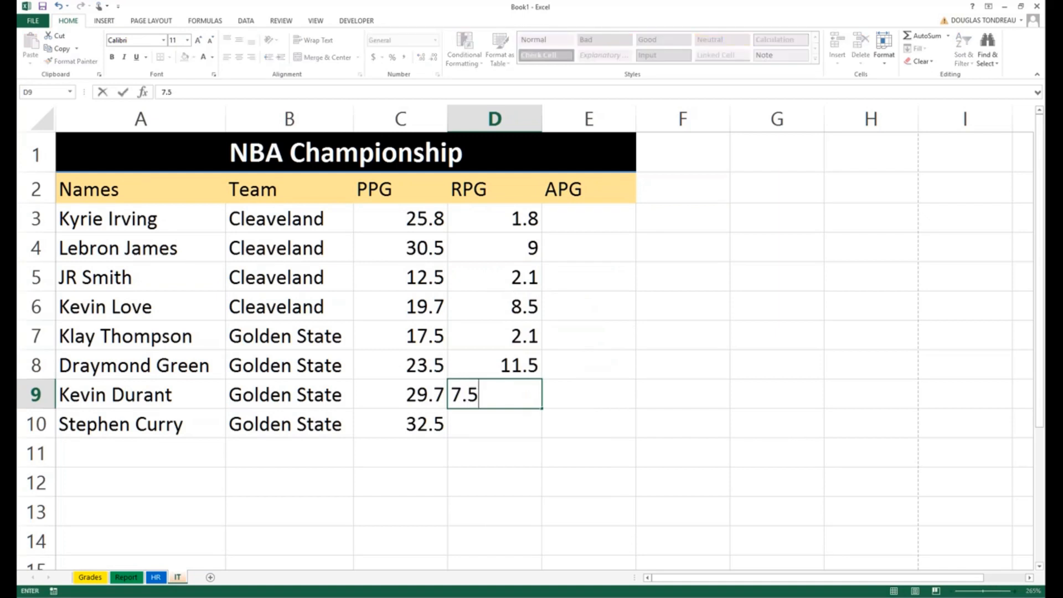
{"action": "key", "text": "Return"}
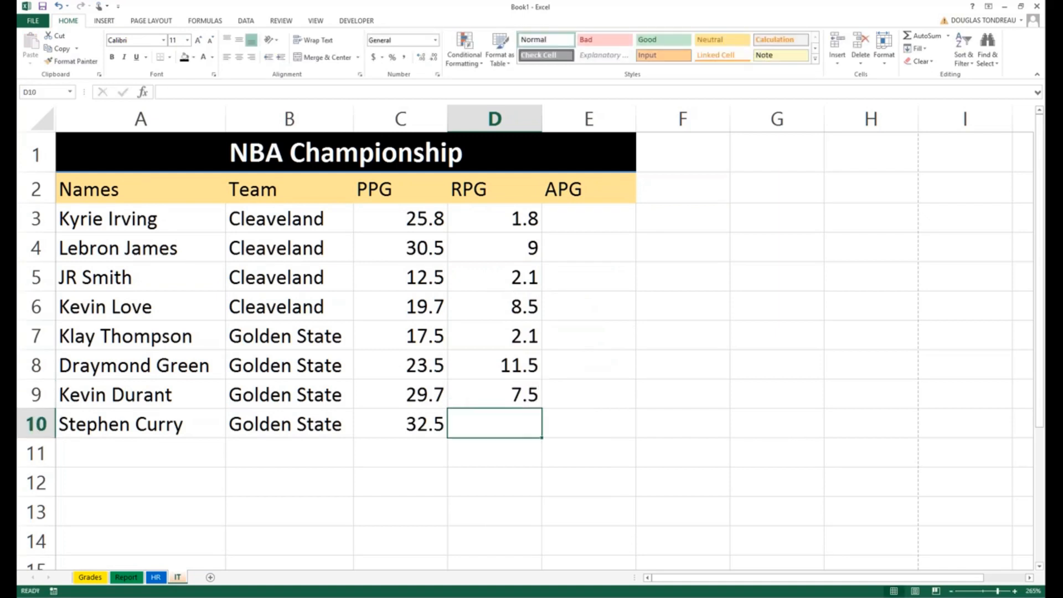
{"action": "type", "text": "5,"}
{"action": "key", "text": "BackSpace"}
{"action": "type", "text": ".1"}
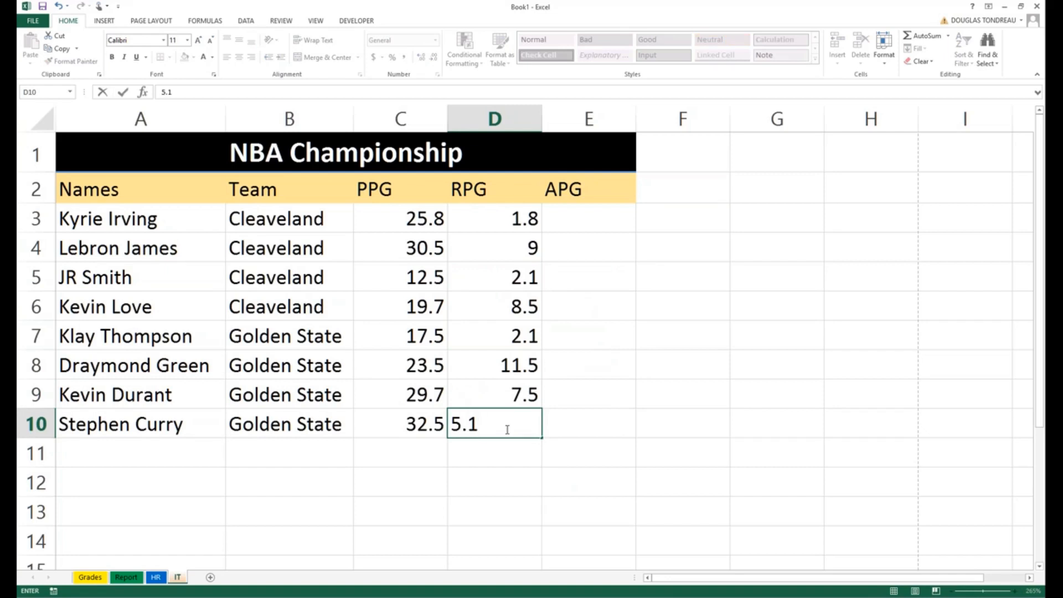
Step: Complete Stephen Curry's RPG value in D10 as 5.15
{"action": "type", "text": "5"}
{"action": "left_click", "coordinate": [629, 392]}
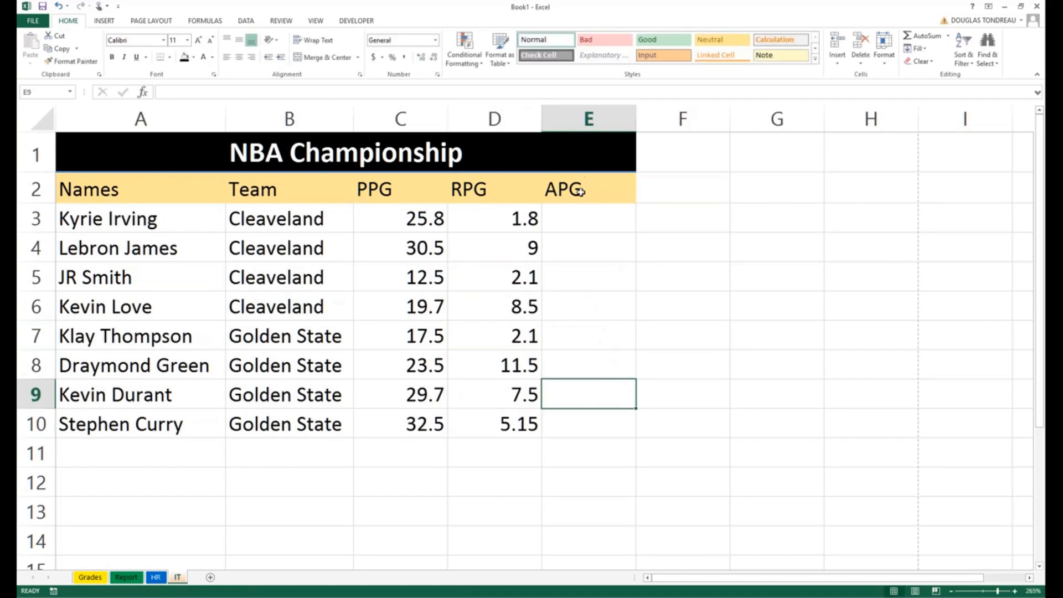
{"action": "left_click", "coordinate": [581, 216]}
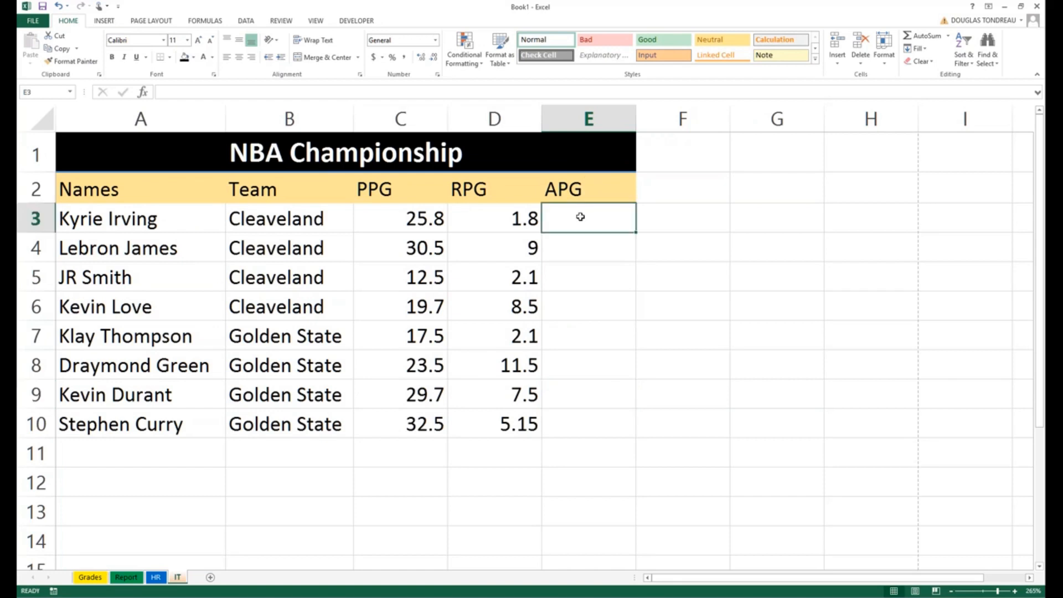
Step: Select the PPG values in C3 to C10 to review them
{"action": "left_click", "coordinate": [399, 219]}
{"action": "key", "text": "shift+Down"}
{"action": "key", "text": "shift+Down"}
{"action": "key", "text": "shift+Down"}
{"action": "key", "text": "shift+Down"}
{"action": "key", "text": "shift+Down"}
{"action": "key", "text": "shift+Down"}
{"action": "key", "text": "shift+Down"}
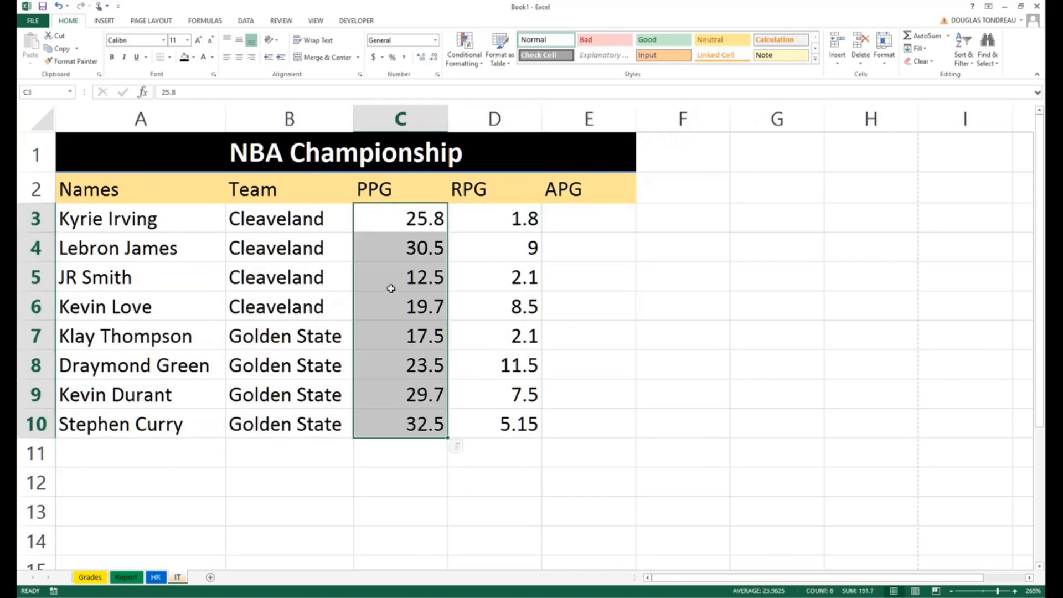
Step: Enter the APG values 22.5, 28.56, 8.5 and 15.75 for the Cleaveland players in E3 to E6
{"action": "left_click", "coordinate": [588, 219]}
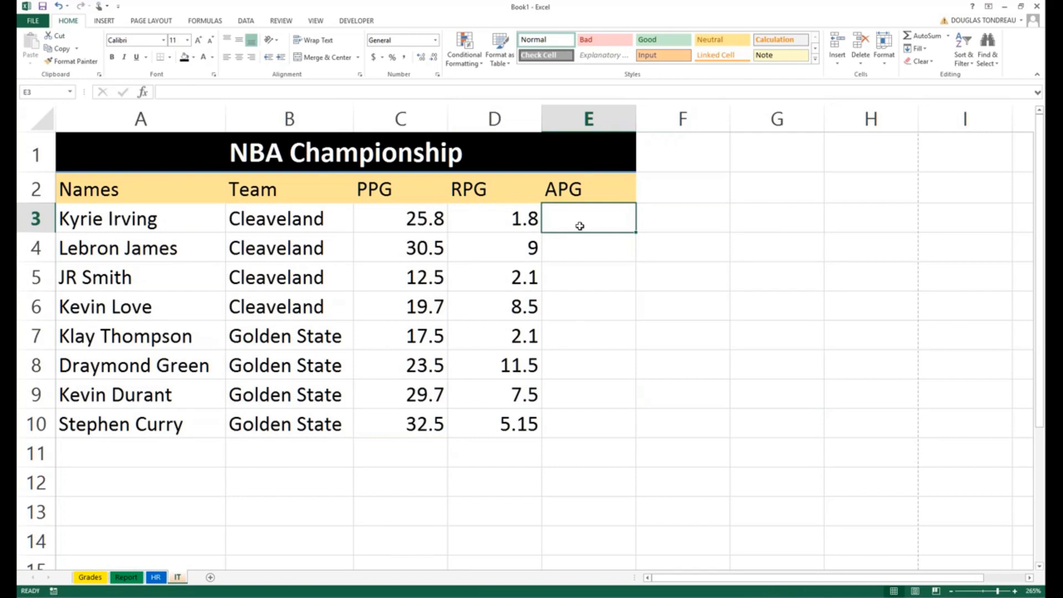
{"action": "type", "text": "22.5"}
{"action": "key", "text": "Return"}
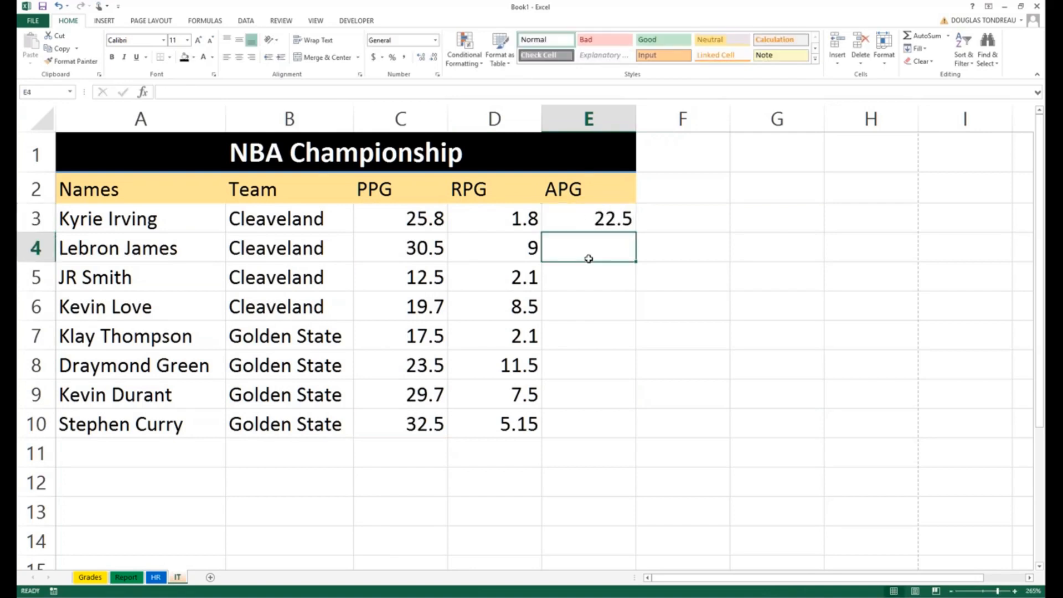
{"action": "type", "text": "28."}
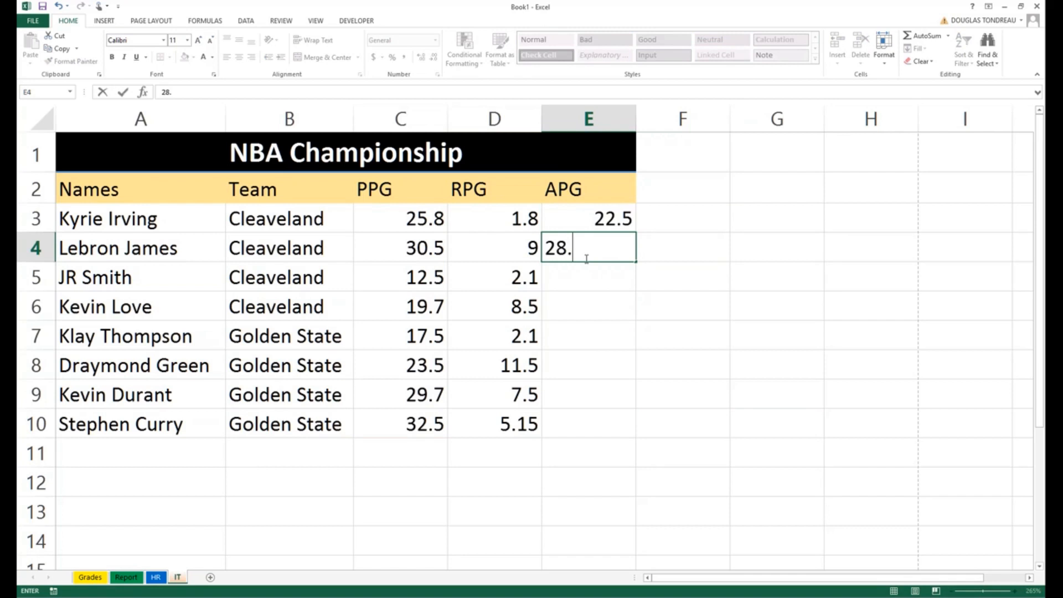
{"action": "type", "text": "56"}
{"action": "key", "text": "Return"}
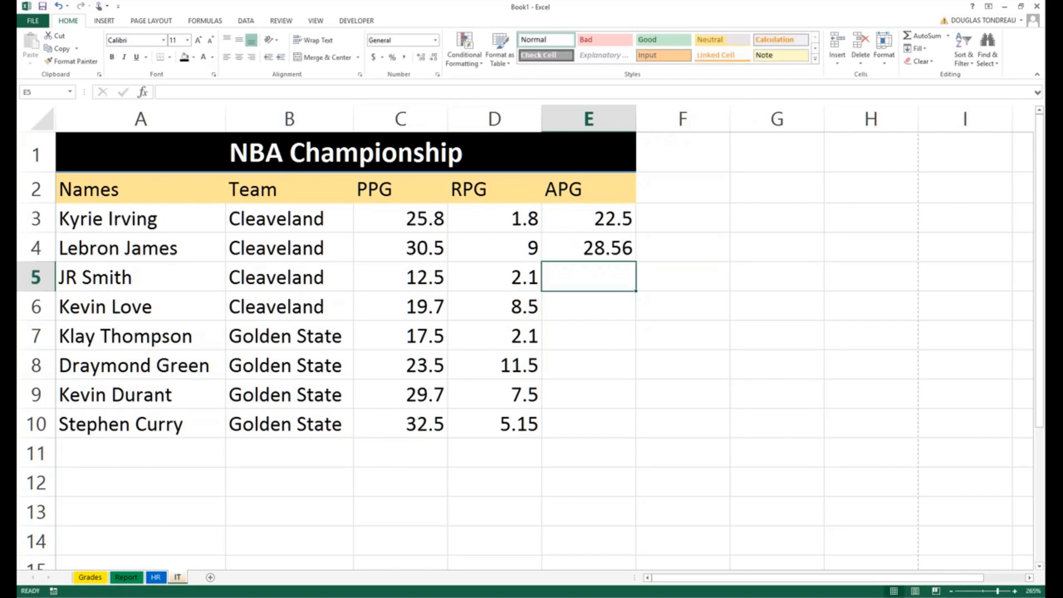
{"action": "type", "text": "8.5"}
{"action": "key", "text": "Return"}
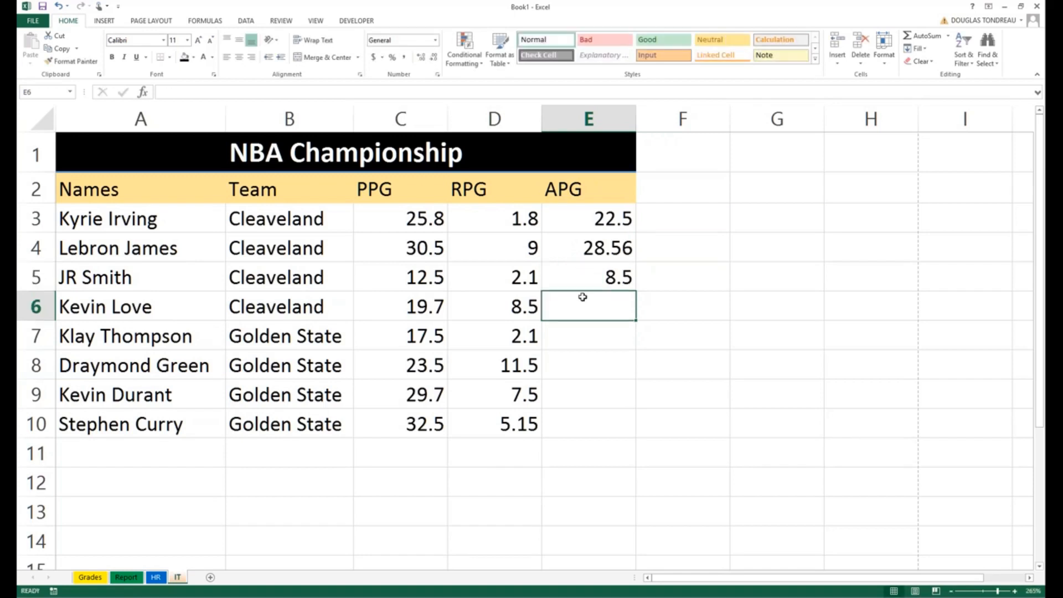
{"action": "type", "text": "15"}
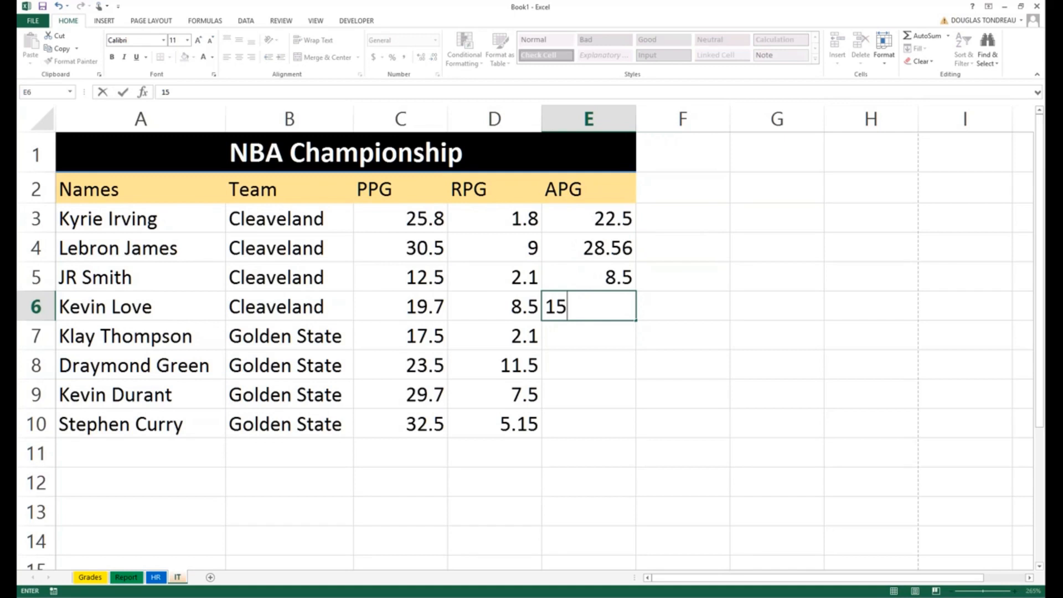
{"action": "type", "text": ".75"}
{"action": "left_click", "coordinate": [584, 332]}
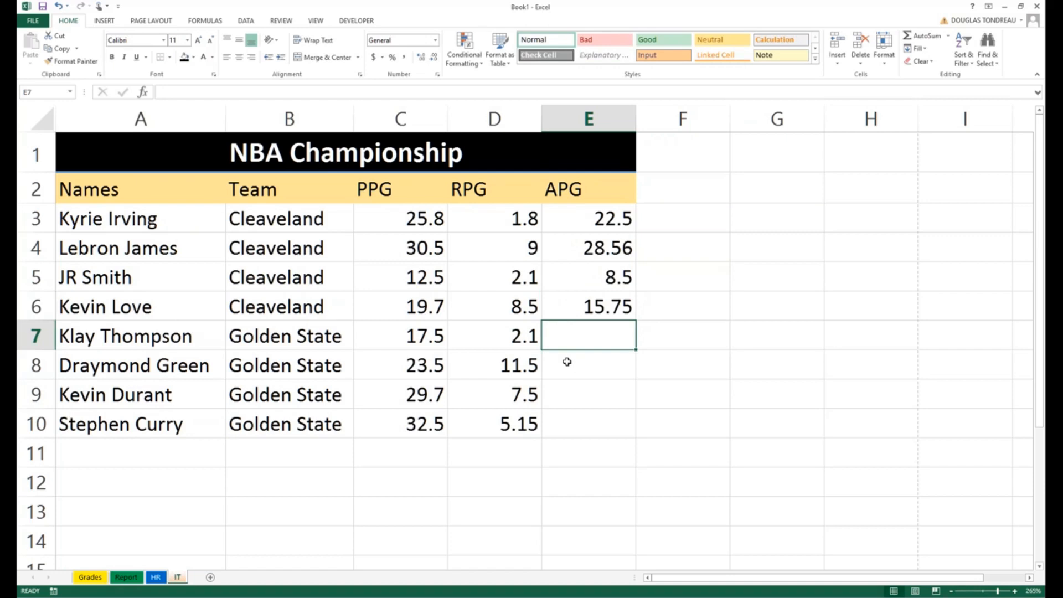
Step: Enter the APG values 15.7, 20.5, 28.25 and 30.1 for the Golden State players in E7 to E10
{"action": "type", "text": "15.7"}
{"action": "left_click", "coordinate": [566, 366]}
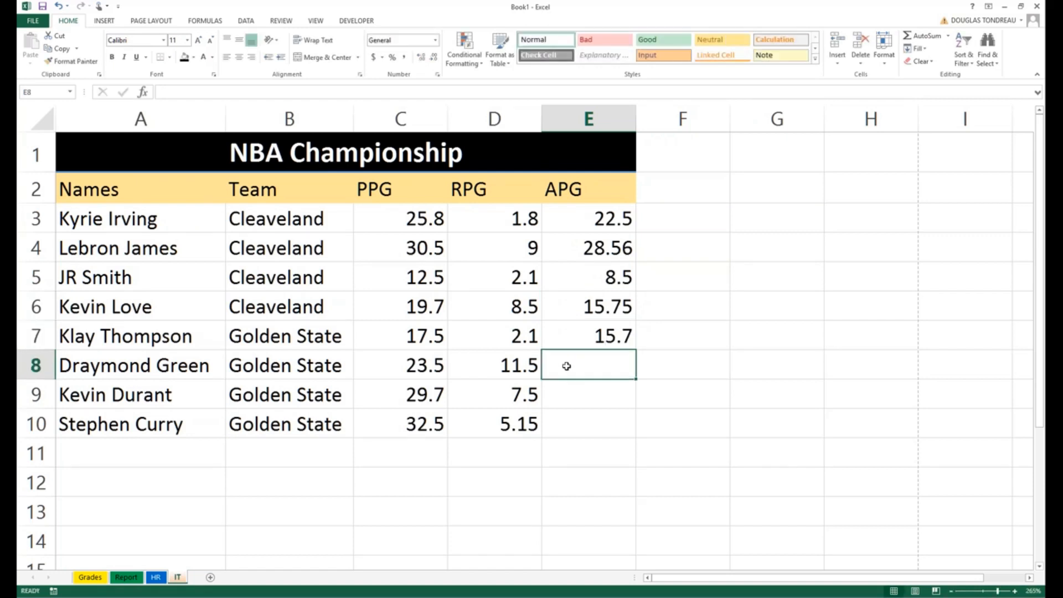
{"action": "type", "text": "20.5"}
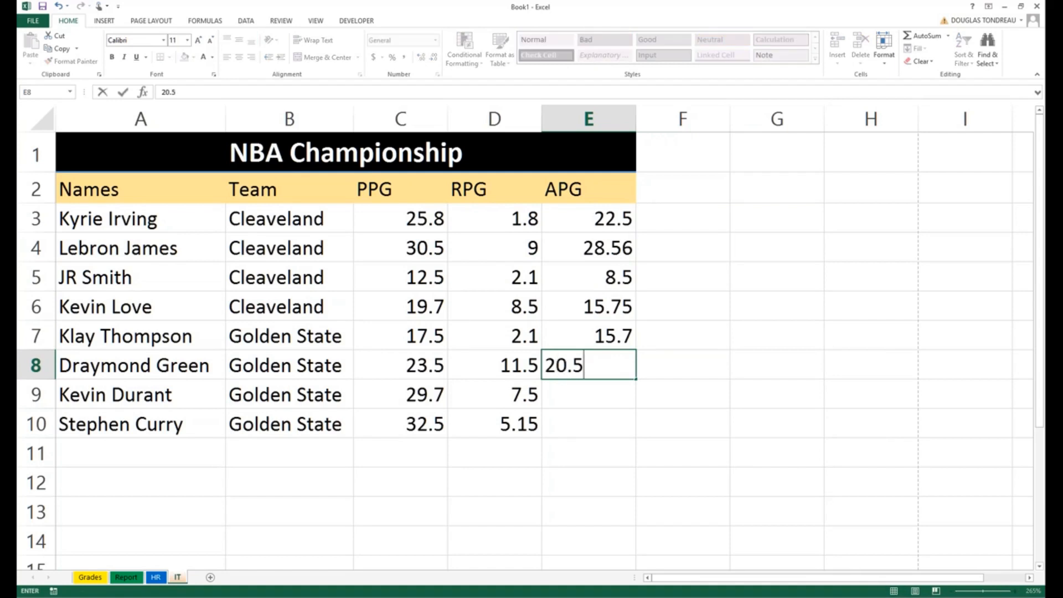
{"action": "left_click", "coordinate": [571, 394]}
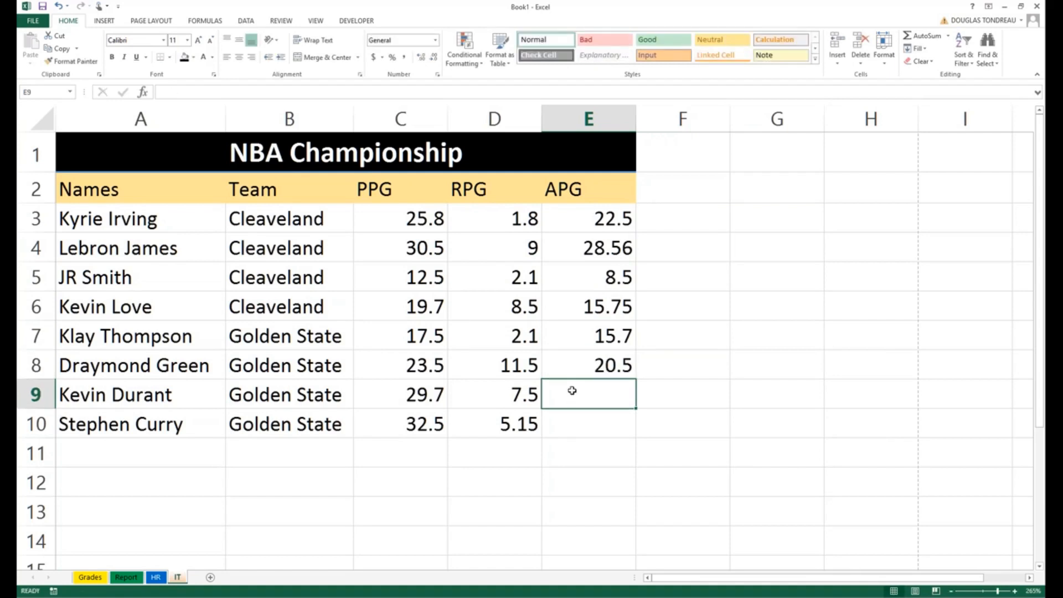
{"action": "type", "text": "28"}
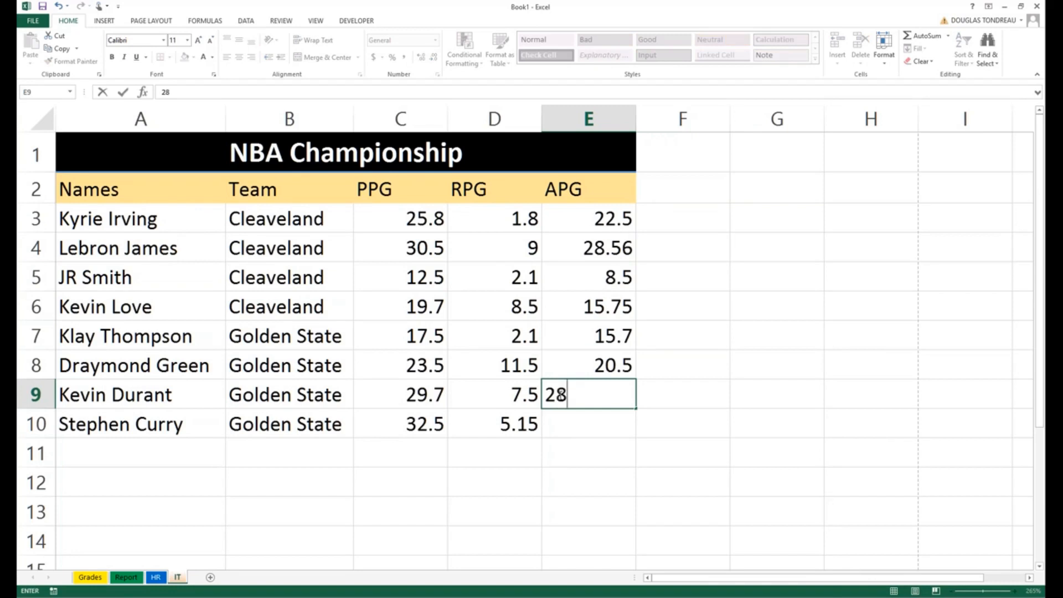
{"action": "type", "text": ".25"}
{"action": "key", "text": "Return"}
{"action": "type", "text": "30"}
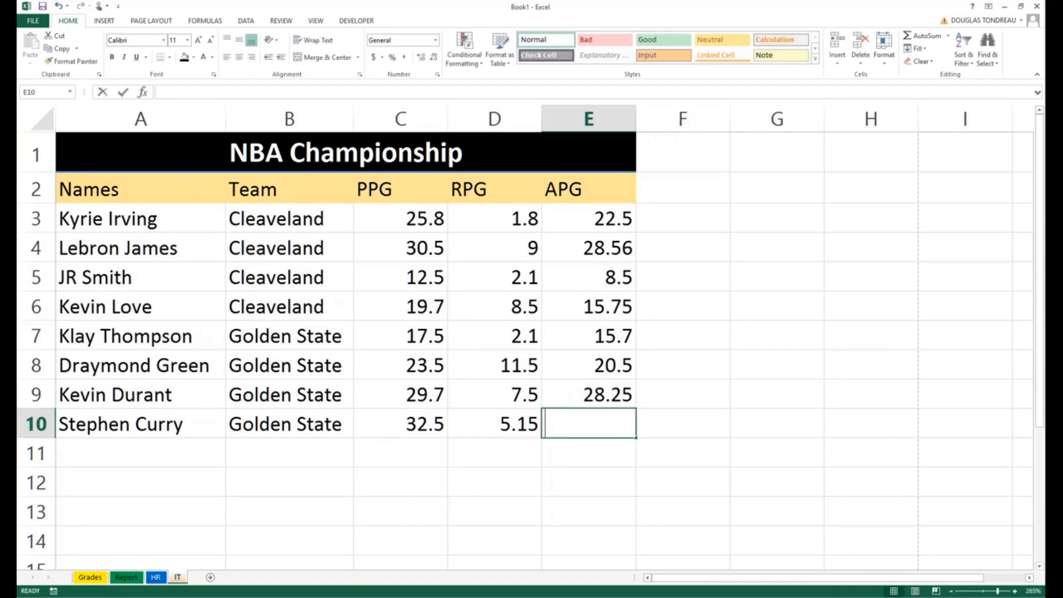
{"action": "type", "text": ".1"}
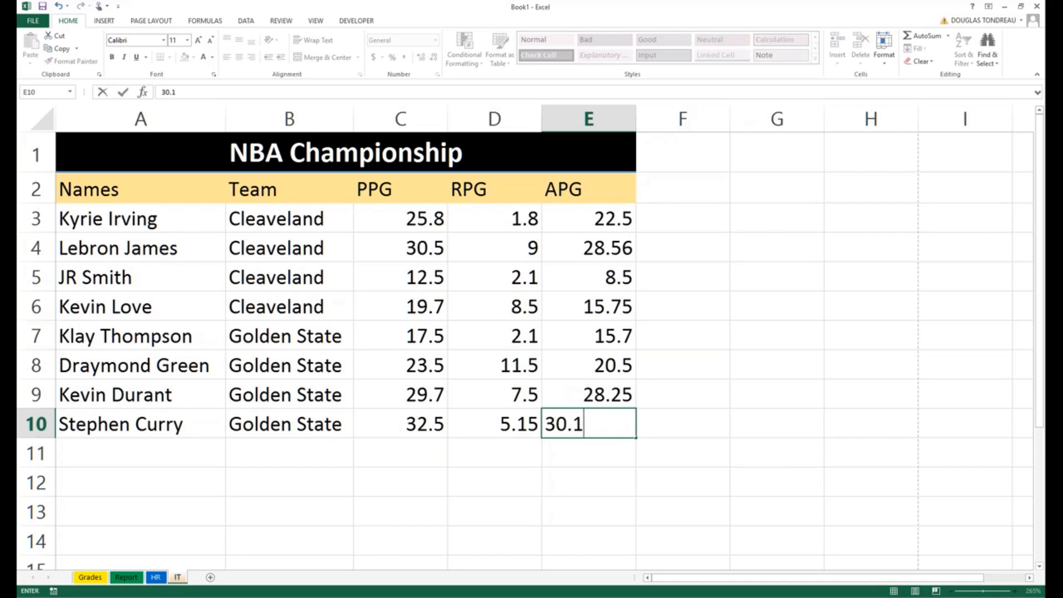
{"action": "key", "text": "Return"}
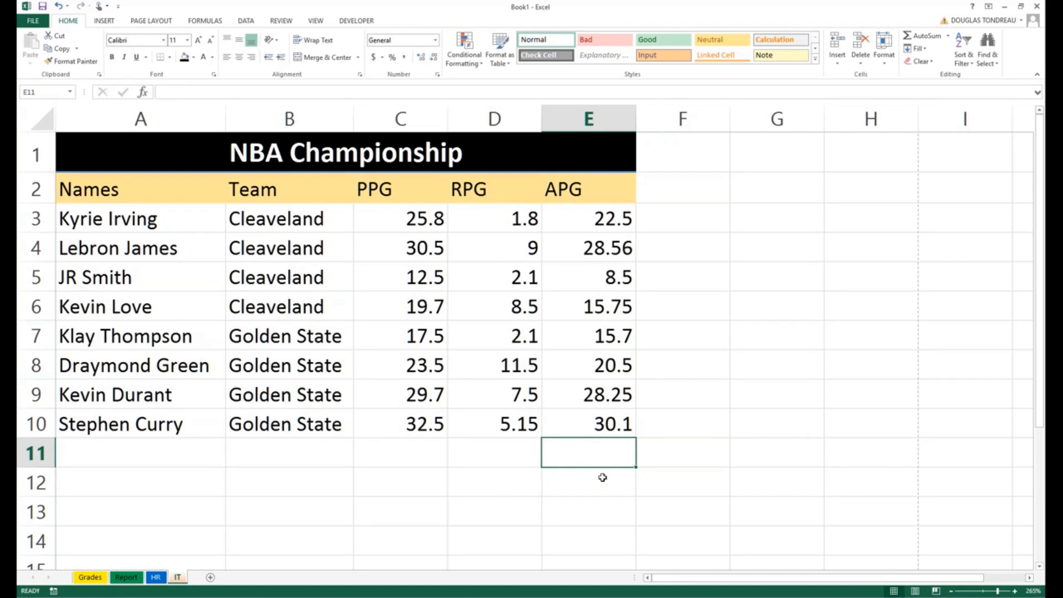
Step: Move the IT sheet in front of the Grades sheet so it comes first in the workbook
{"action": "left_click", "coordinate": [81, 578]}
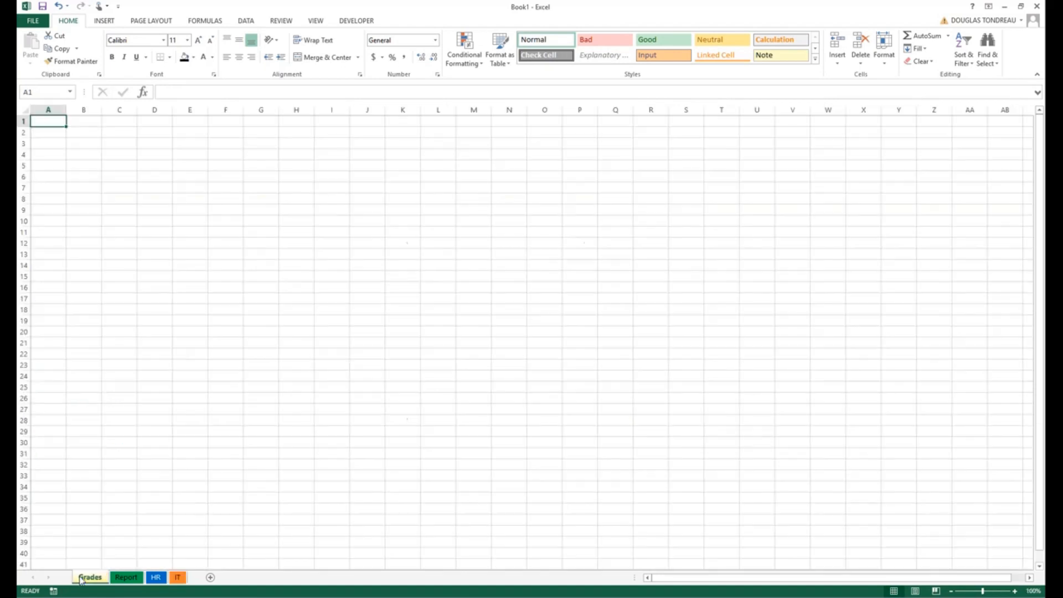
{"action": "left_click", "coordinate": [178, 578]}
{"action": "left_click_drag", "start_coordinate": [181, 579], "coordinate": [75, 578]}
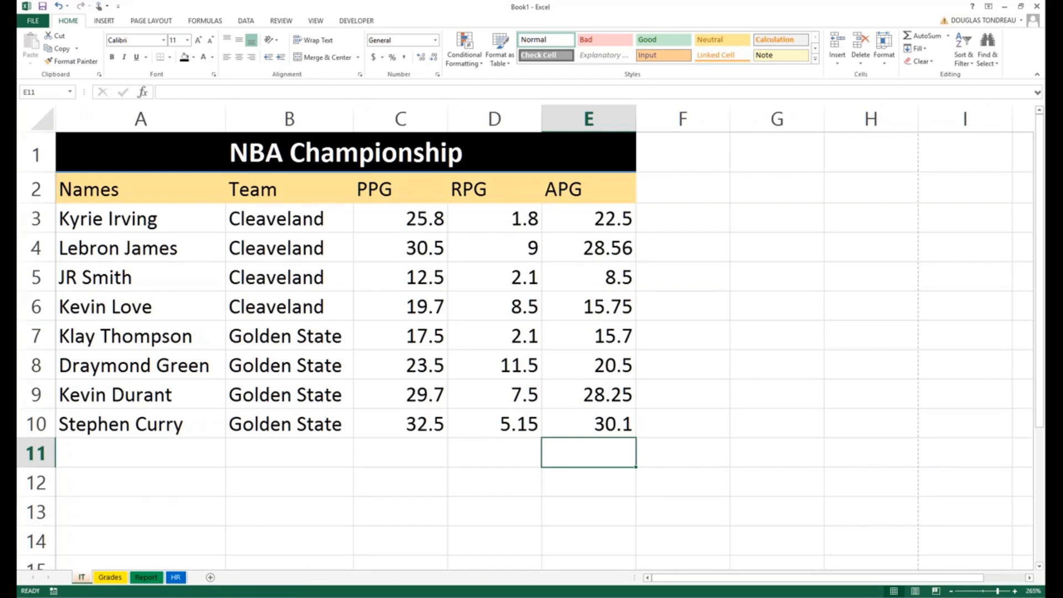
Step: Rename the IT sheet as NBA
{"action": "right_click", "coordinate": [82, 577]}
{"action": "left_click", "coordinate": [114, 475]}
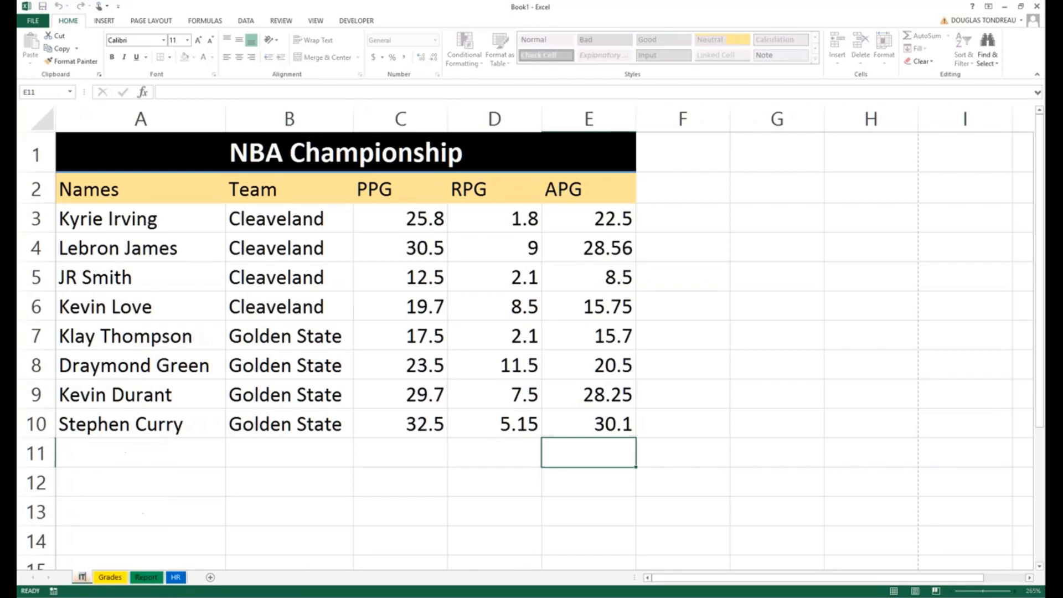
{"action": "type", "text": "NBA"}
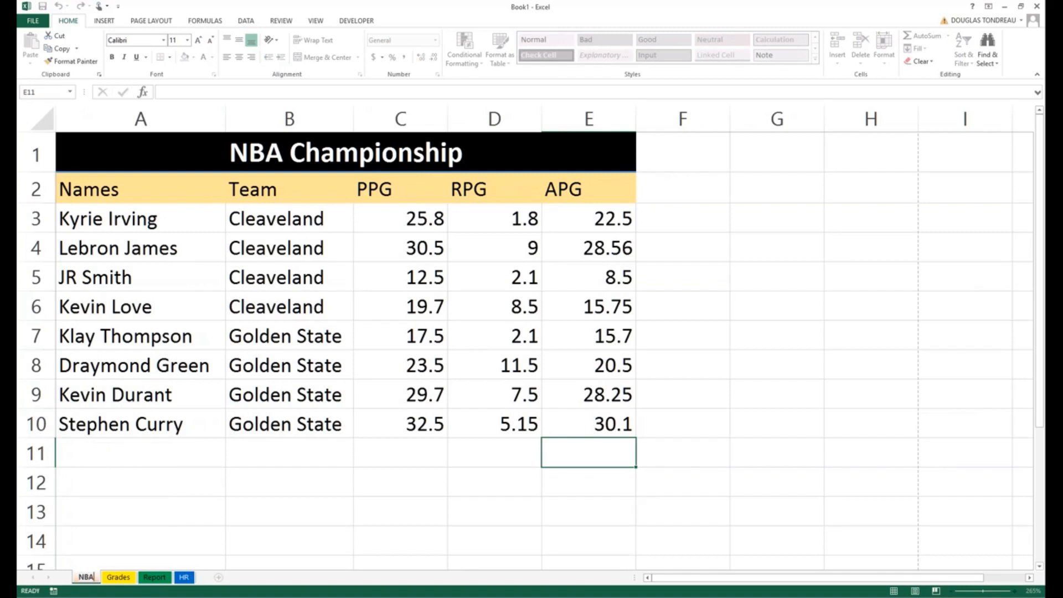
{"action": "left_click", "coordinate": [140, 482]}
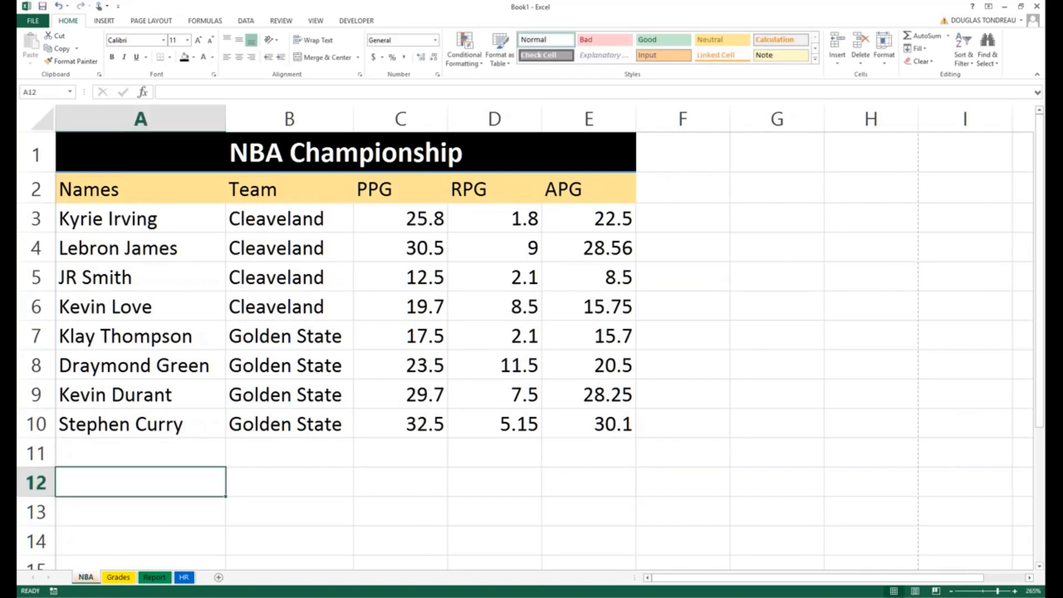
Step: Extend the NBA sheet's name to NBA Data
{"action": "right_click", "coordinate": [91, 580]}
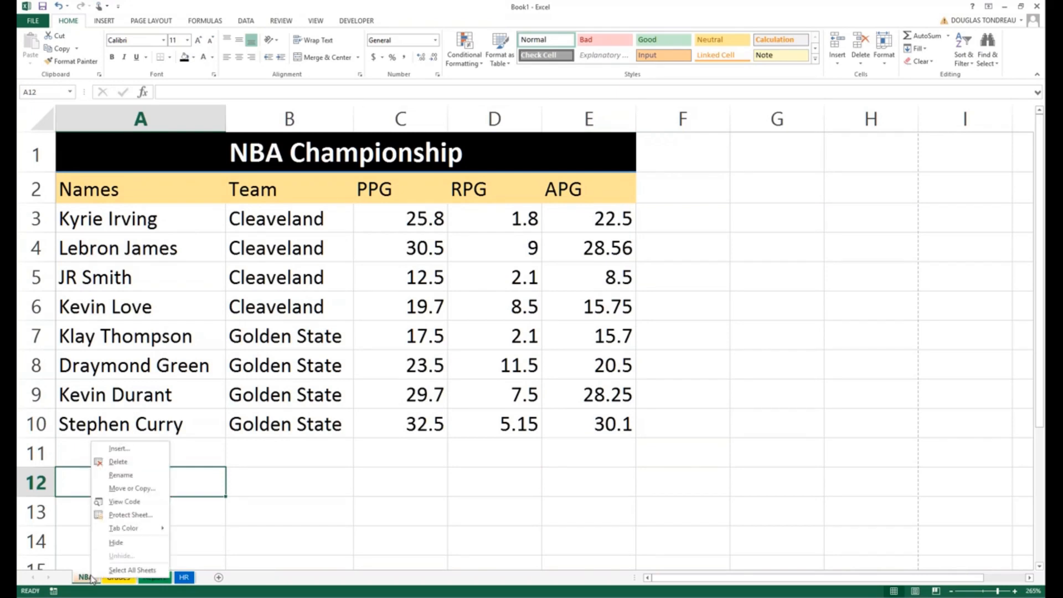
{"action": "left_click", "coordinate": [113, 480]}
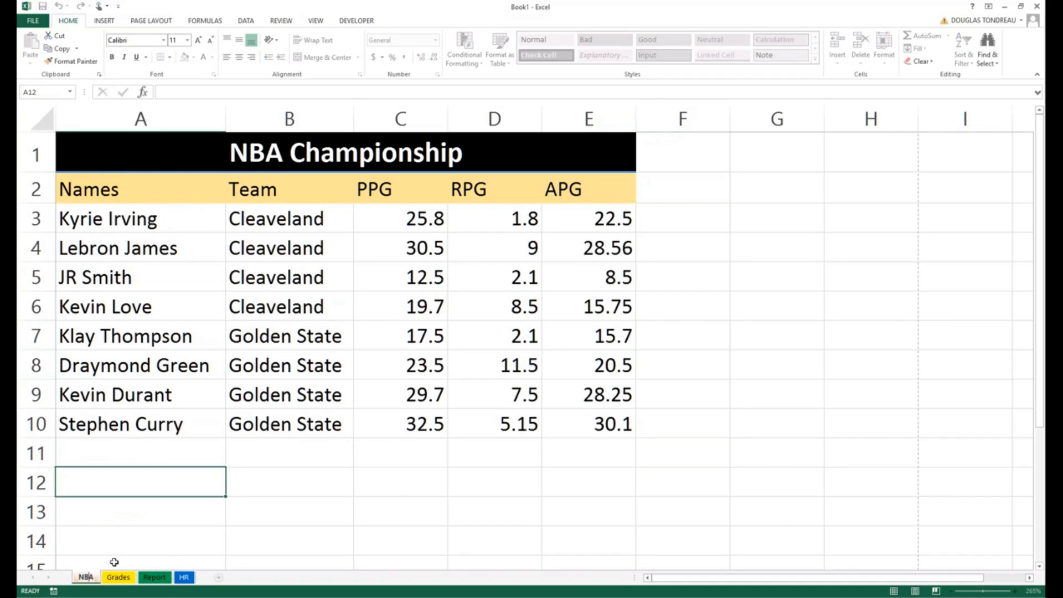
{"action": "type", "text": "Data"}
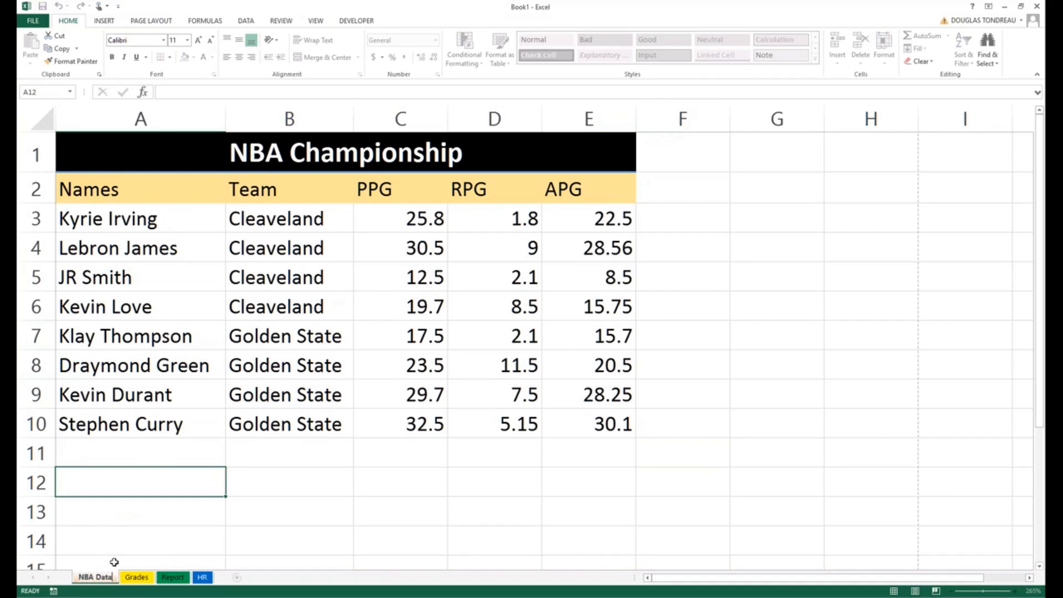
{"action": "left_click", "coordinate": [178, 454]}
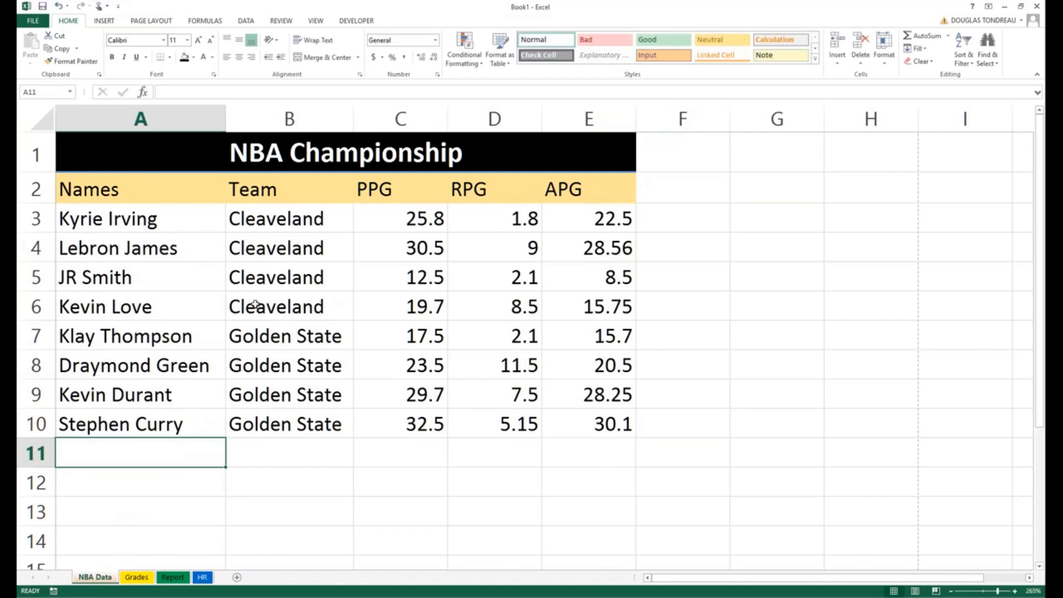
Step: Enter the label Totals in A12 below the player table
{"action": "left_click", "coordinate": [406, 251]}
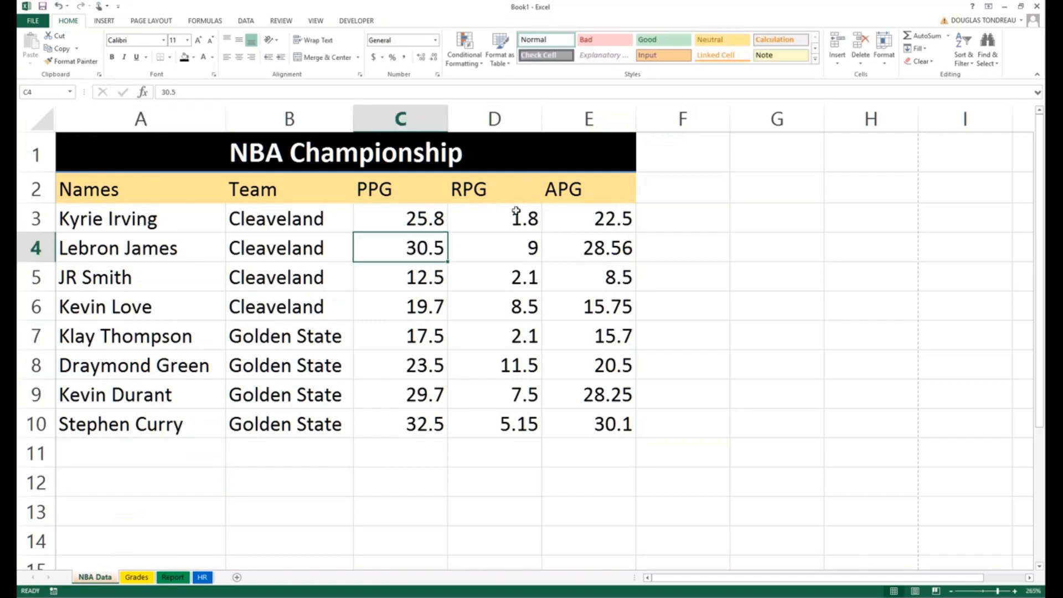
{"action": "scroll", "coordinate": [516, 211], "scroll_direction": "down", "scroll_amount": 2, "text": "ctrl"}
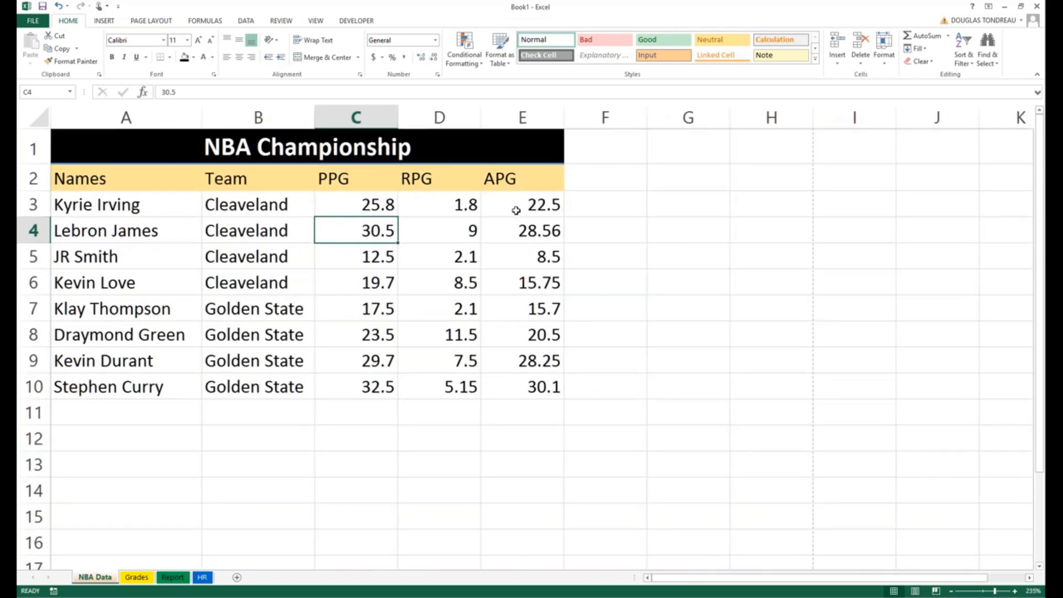
{"action": "left_click", "coordinate": [160, 439], "text": "ctrl"}
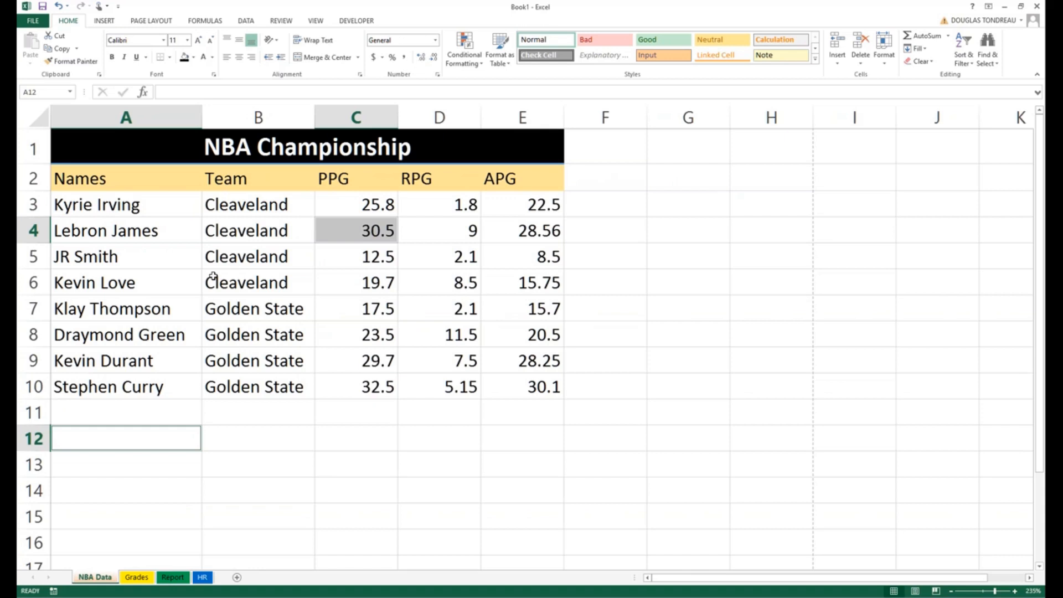
{"action": "key", "text": "Up"}
{"action": "key", "text": "Down"}
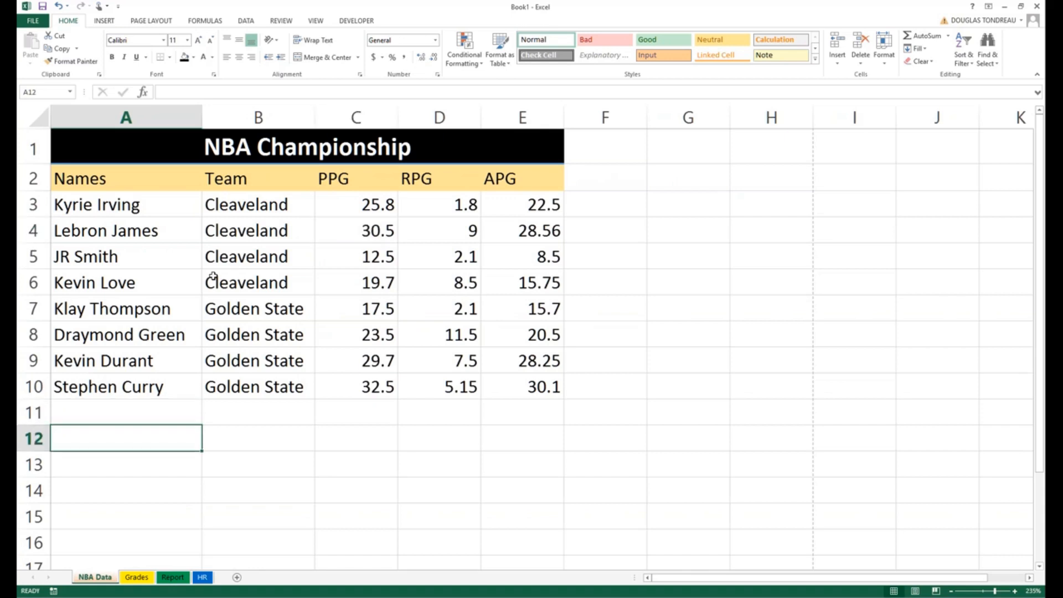
{"action": "type", "text": "total"}
{"action": "key", "text": "BackSpace"}
{"action": "key", "text": "BackSpace"}
{"action": "key", "text": "BackSpace"}
{"action": "key", "text": "BackSpace"}
{"action": "key", "text": "BackSpace"}
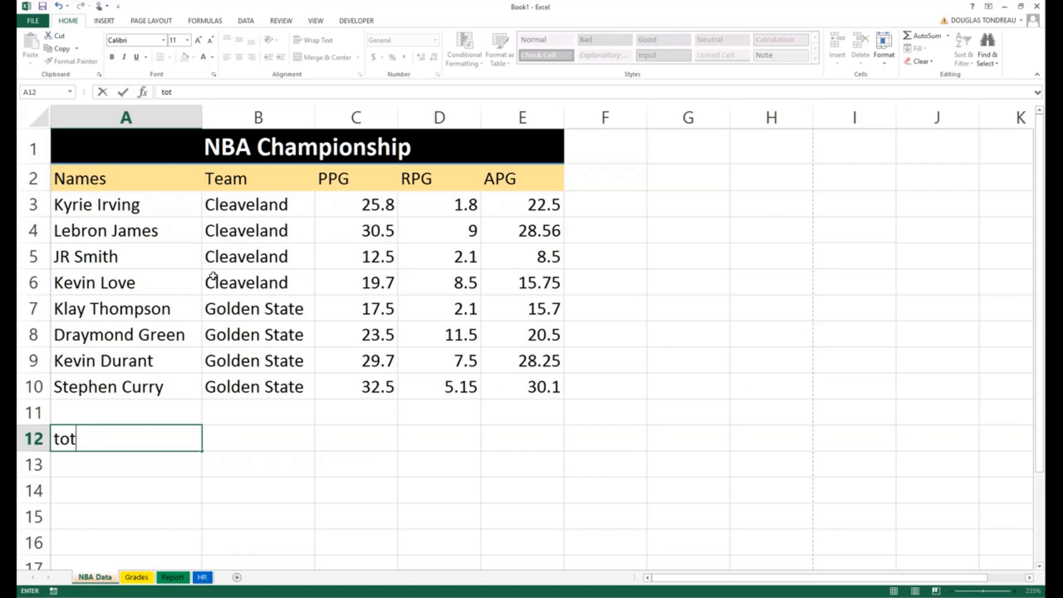
{"action": "type", "text": "Totals"}
{"action": "key", "text": "Return"}
Step: Enter the labels Sum, Average and Min in A13 to A15, and select the block A12:E15
{"action": "type", "text": "Sum"}
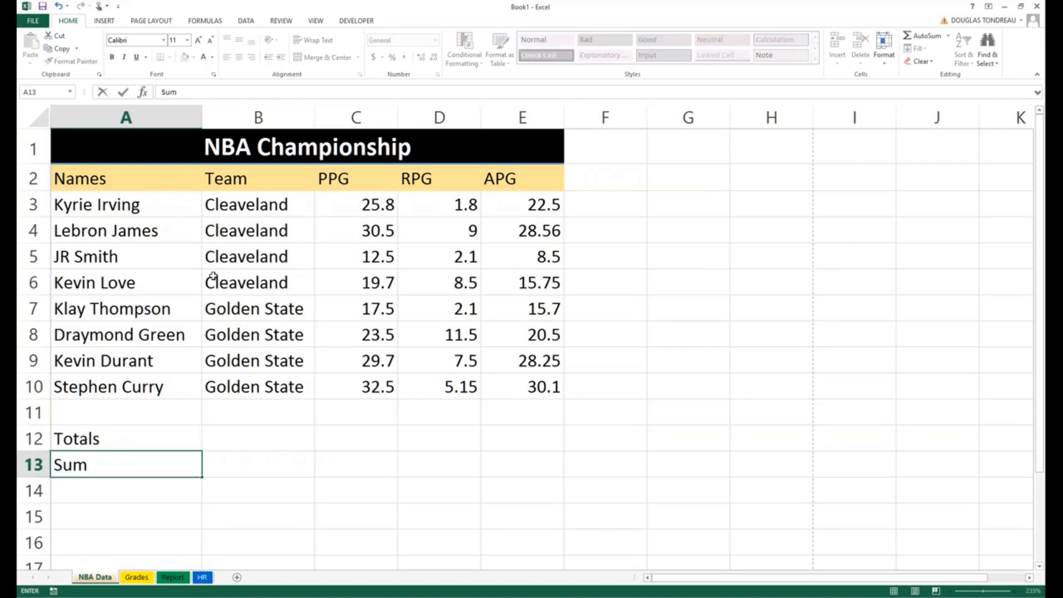
{"action": "key", "text": "Return"}
{"action": "type", "text": "Average"}
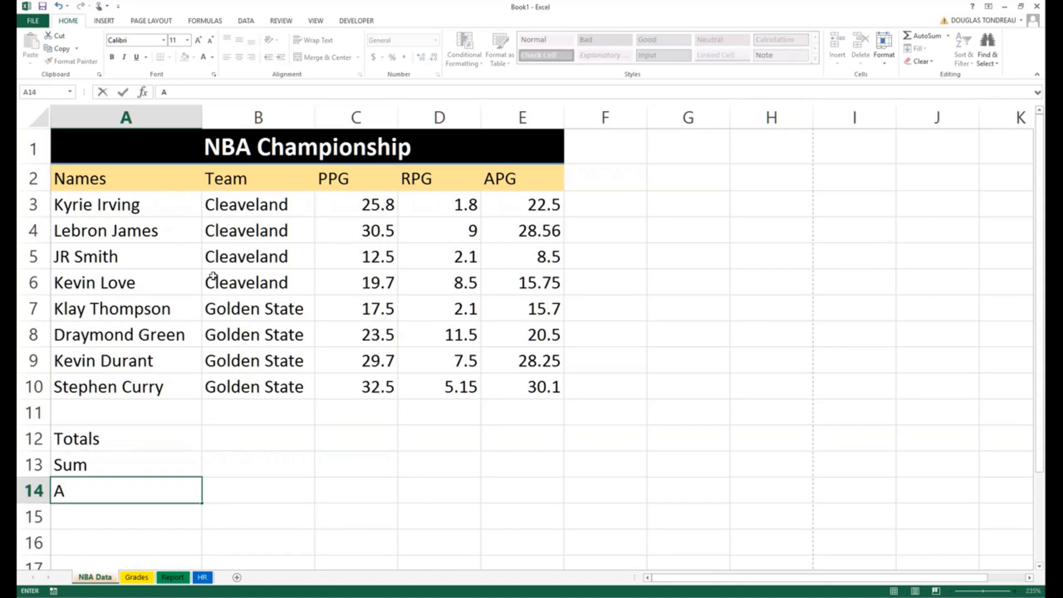
{"action": "key", "text": "Return"}
{"action": "type", "text": "Min"}
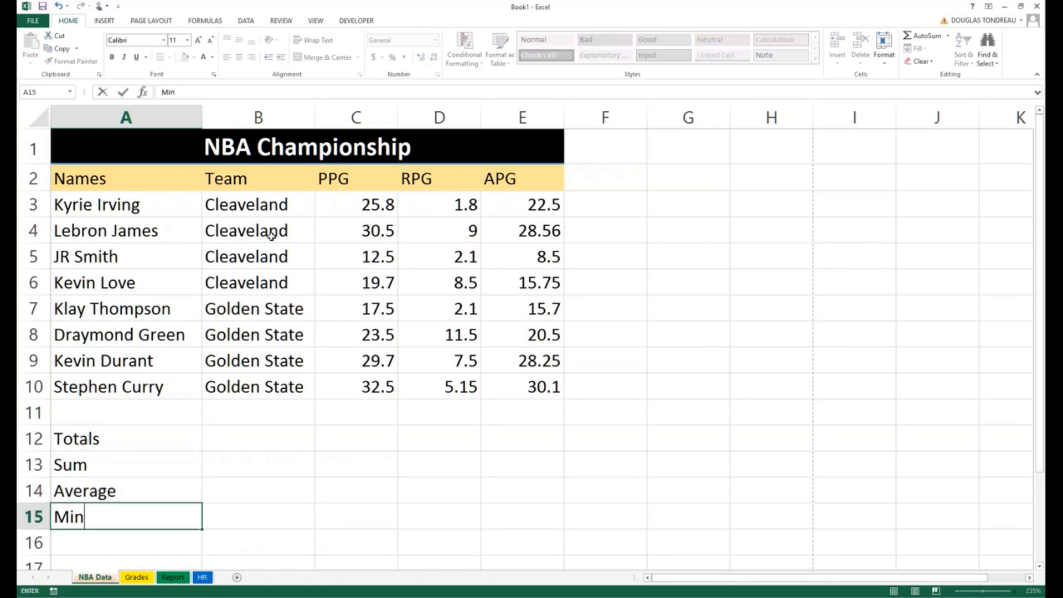
{"action": "mouse_move", "coordinate": [90, 439]}
{"action": "left_mouse_down"}
{"action": "mouse_move", "coordinate": [527, 468]}
{"action": "mouse_move", "coordinate": [563, 484]}
{"action": "mouse_move", "coordinate": [558, 505]}
{"action": "left_mouse_up"}
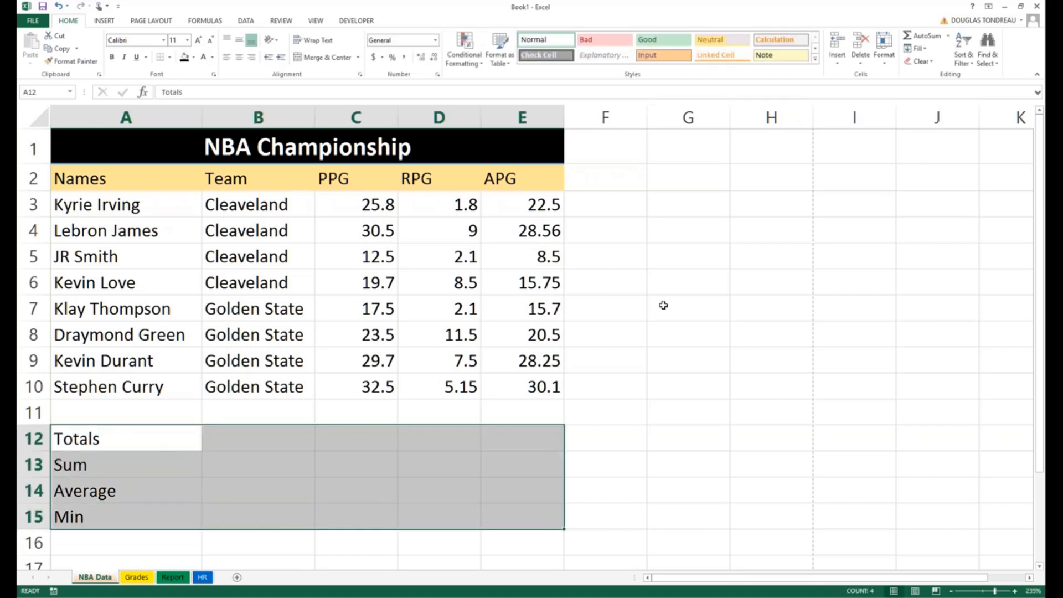
Step: Apply the Total cell style to the totals block A12:E15
{"action": "left_click", "coordinate": [815, 58]}
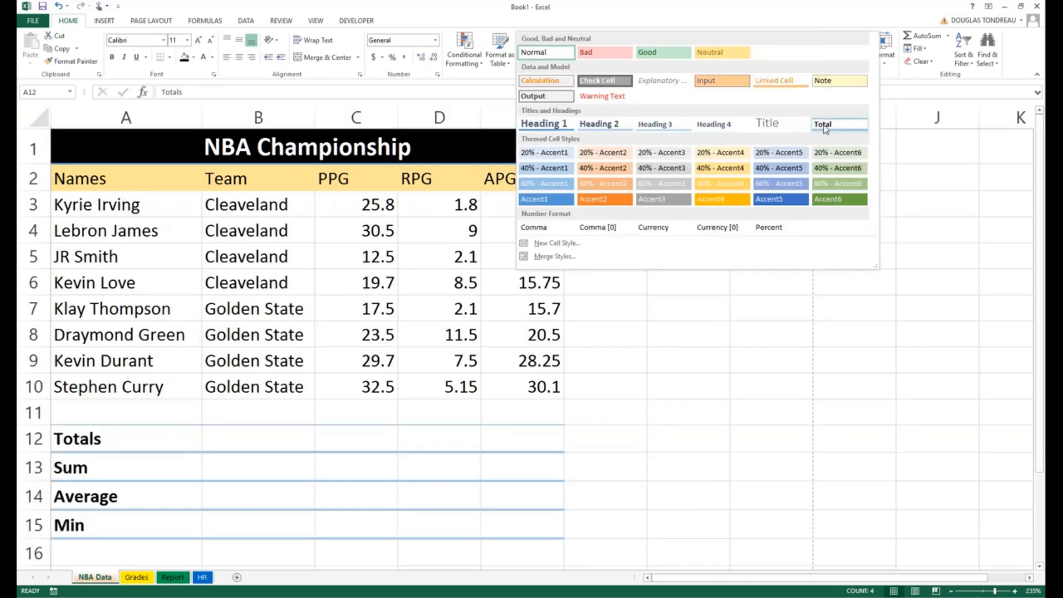
{"action": "left_click", "coordinate": [825, 126]}
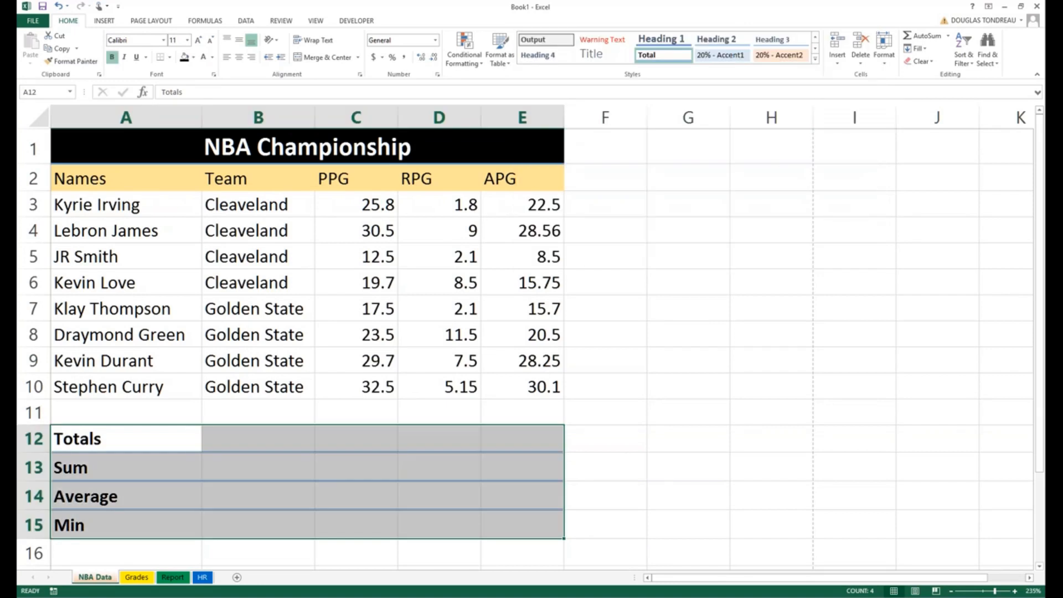
{"action": "left_click", "coordinate": [816, 59]}
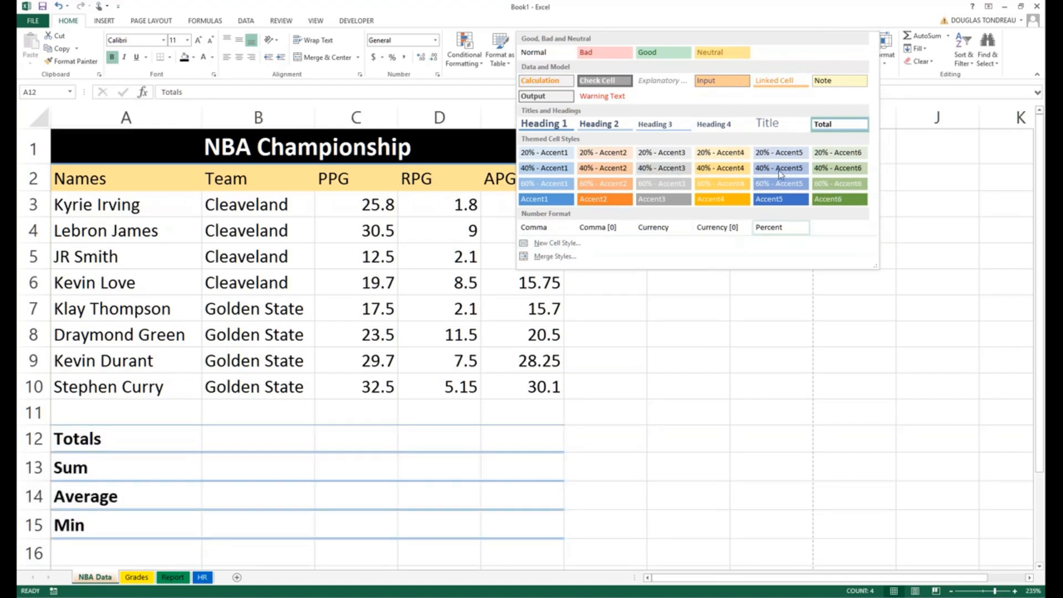
{"action": "key", "text": "Escape"}
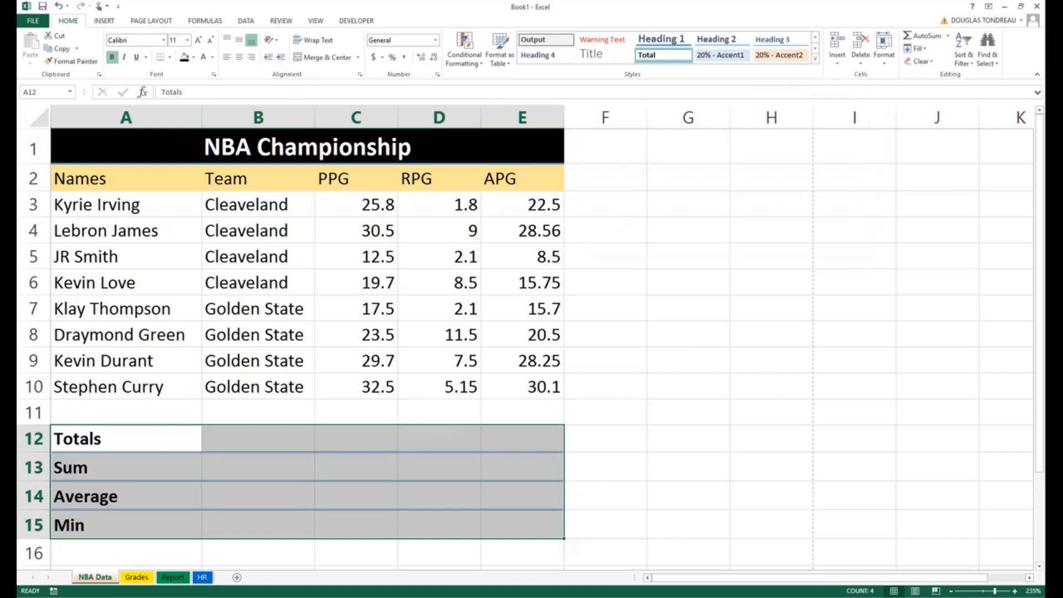
{"action": "left_click", "coordinate": [515, 387]}
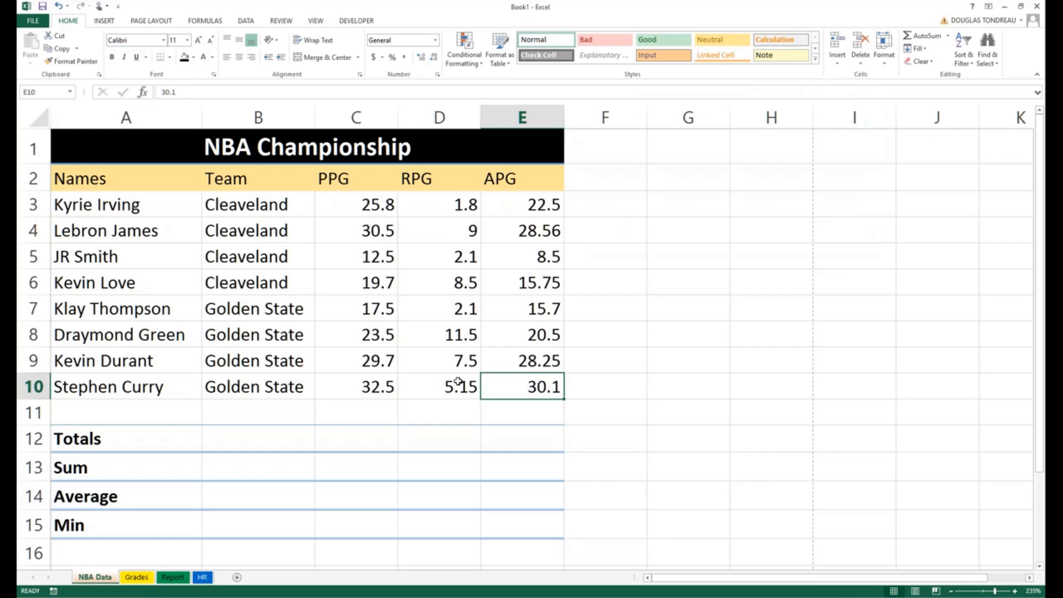
Step: Delete the Grades, Report and HR sheets, keeping only the NBA Data sheet
{"action": "scroll", "coordinate": [435, 398], "scroll_direction": "up", "scroll_amount": 2}
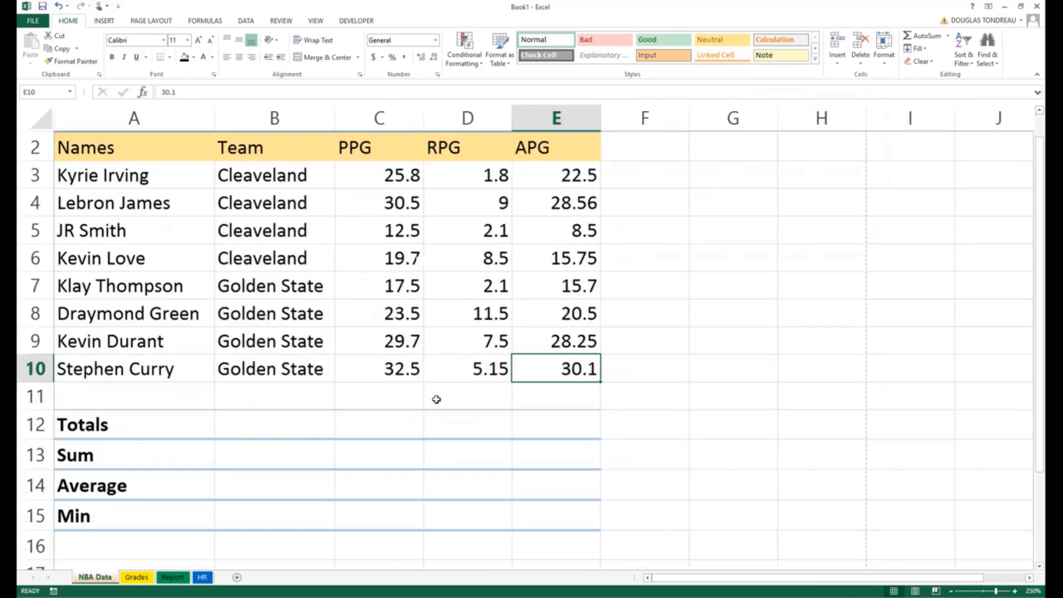
{"action": "scroll", "coordinate": [416, 421], "scroll_direction": "up", "scroll_amount": 1}
{"action": "right_click", "coordinate": [136, 577]}
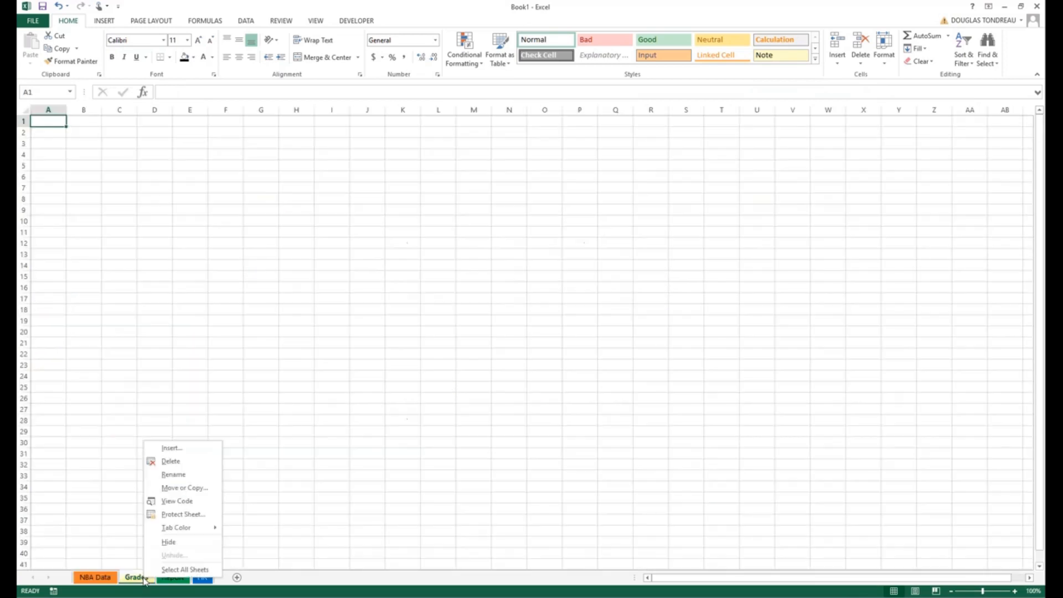
{"action": "left_click", "coordinate": [170, 461]}
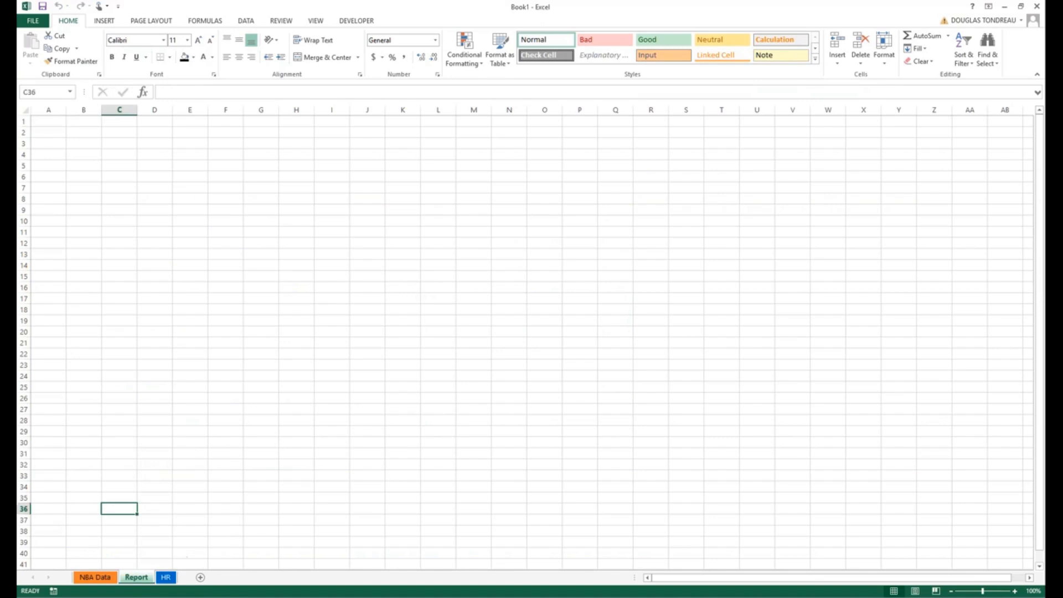
{"action": "right_click", "coordinate": [141, 578]}
{"action": "left_click", "coordinate": [175, 468]}
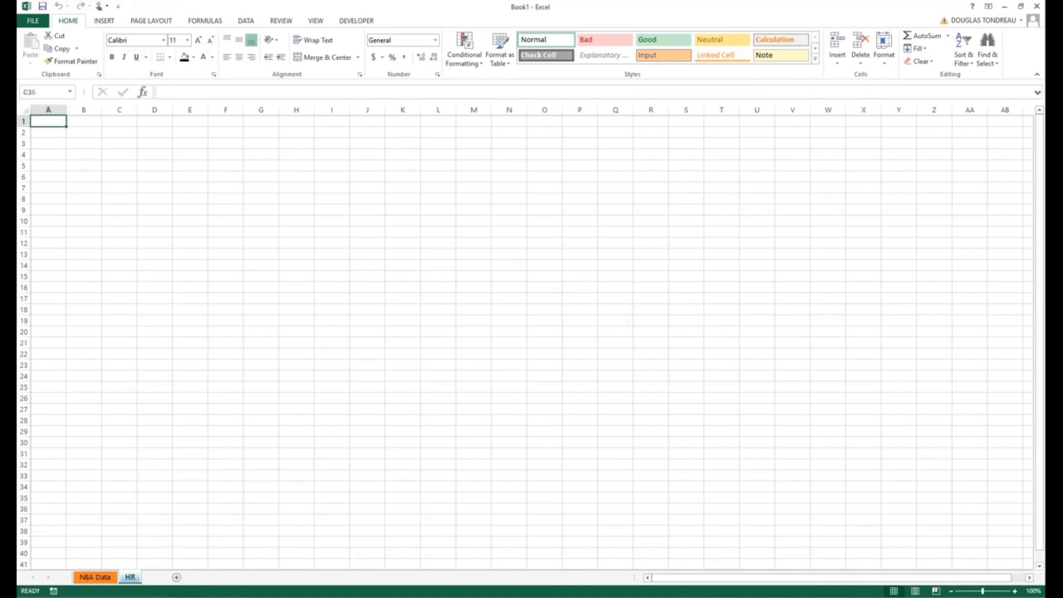
{"action": "right_click", "coordinate": [131, 577]}
{"action": "left_click", "coordinate": [160, 465]}
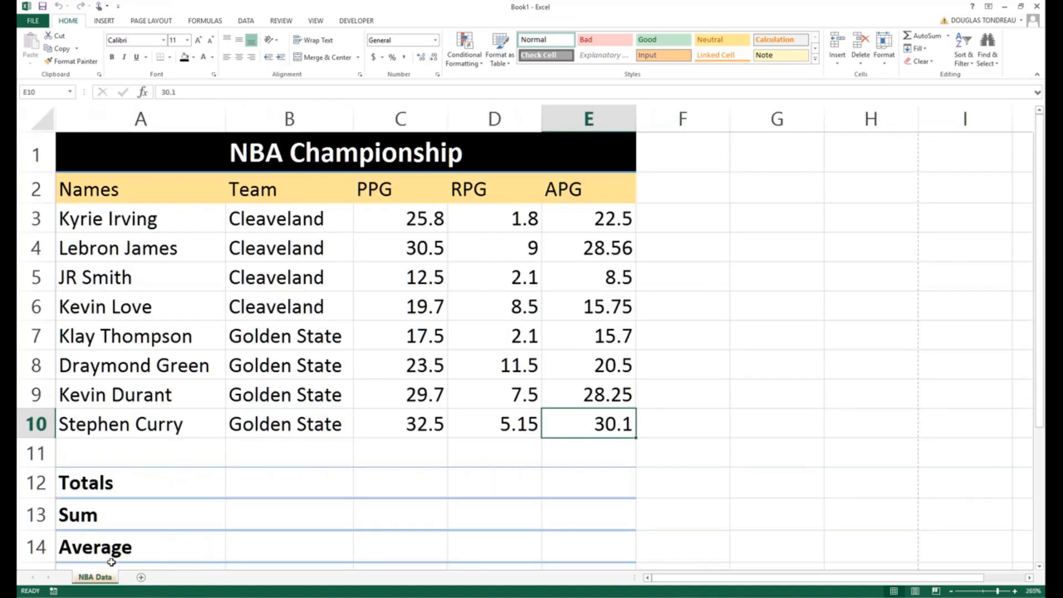
Step: Examine the Names, Team, PPG, RPG and APG entries in rows 3 to 10, one column at a time
{"action": "scroll", "coordinate": [160, 442], "scroll_direction": "down", "scroll_amount": 2}
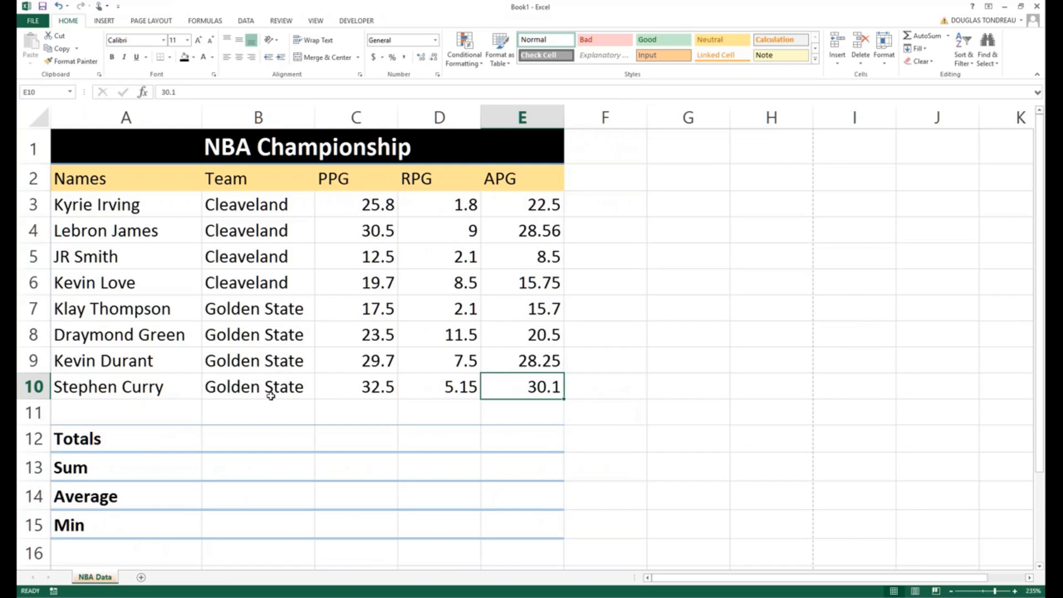
{"action": "left_click_drag", "start_coordinate": [135, 210], "coordinate": [125, 381]}
{"action": "left_click_drag", "start_coordinate": [239, 204], "coordinate": [234, 388]}
{"action": "left_click_drag", "start_coordinate": [365, 203], "coordinate": [349, 388]}
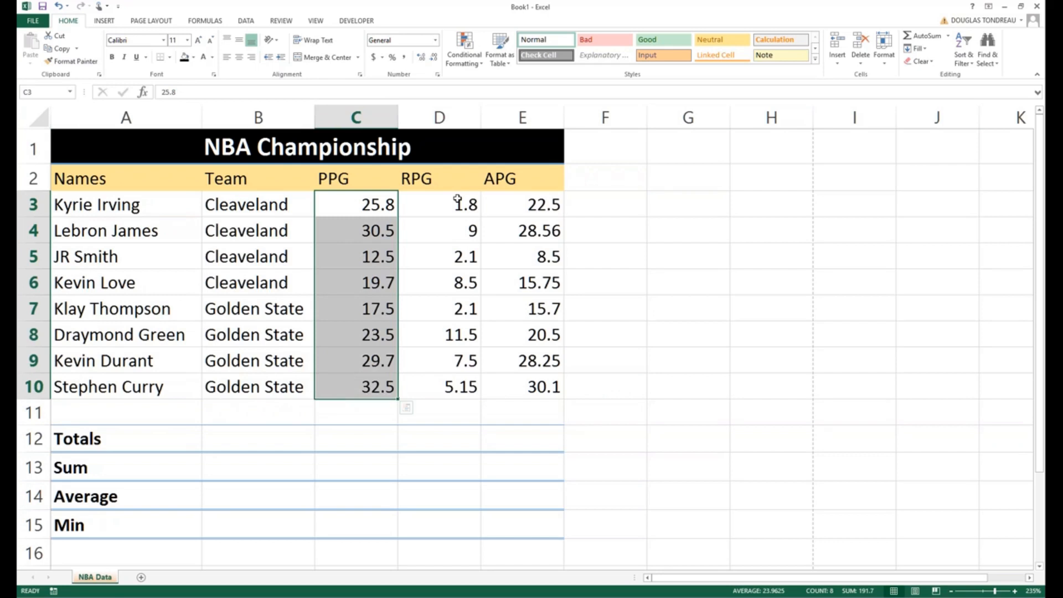
{"action": "left_click_drag", "start_coordinate": [449, 206], "coordinate": [443, 391]}
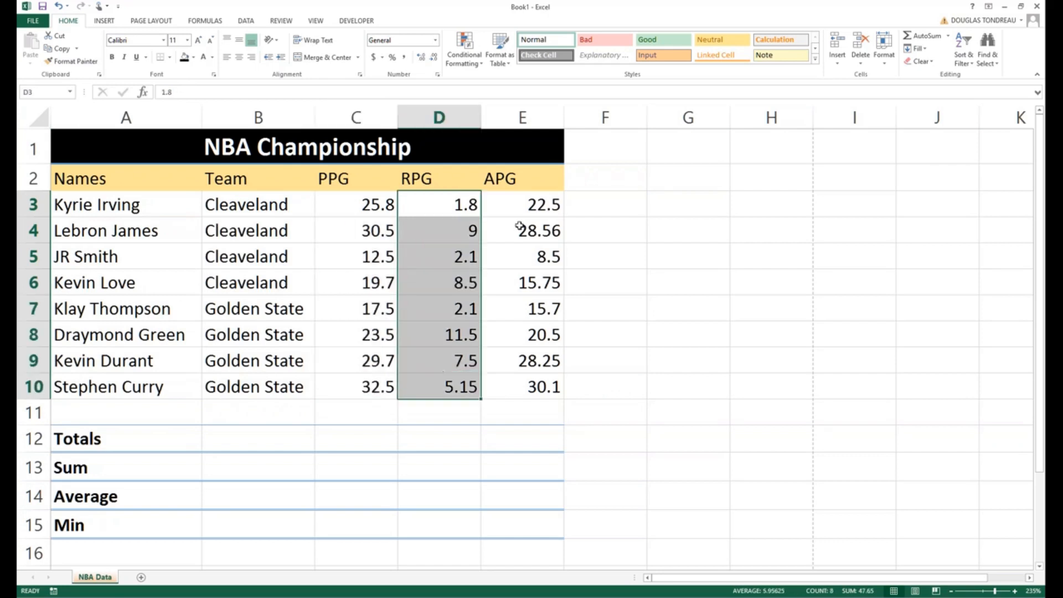
{"action": "left_click_drag", "start_coordinate": [523, 209], "coordinate": [515, 388]}
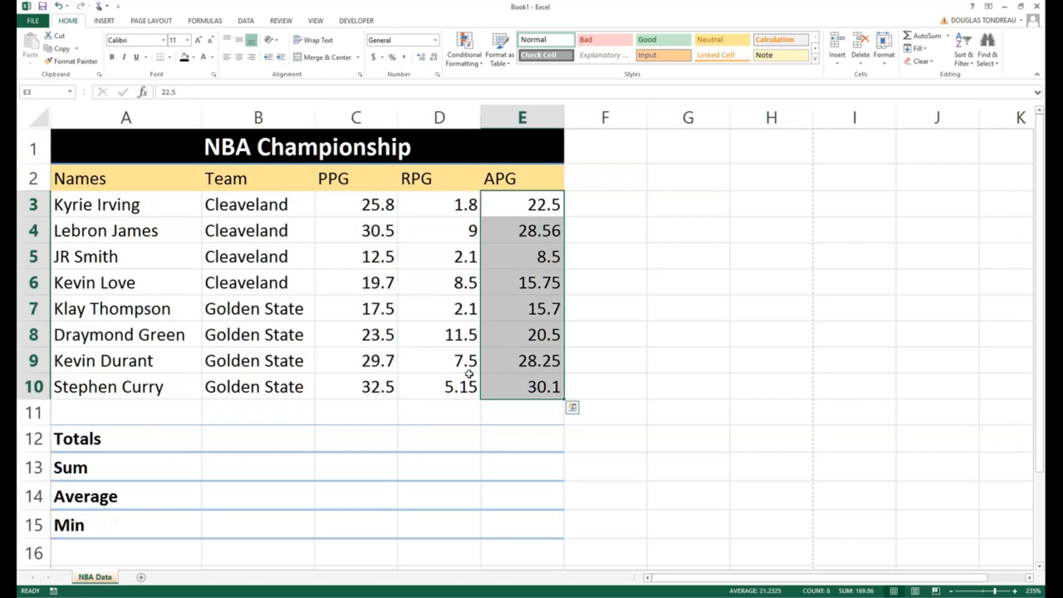
{"action": "scroll", "coordinate": [469, 374], "scroll_direction": "down", "scroll_amount": 2}
{"action": "scroll", "coordinate": [469, 375], "scroll_direction": "up", "scroll_amount": 2}
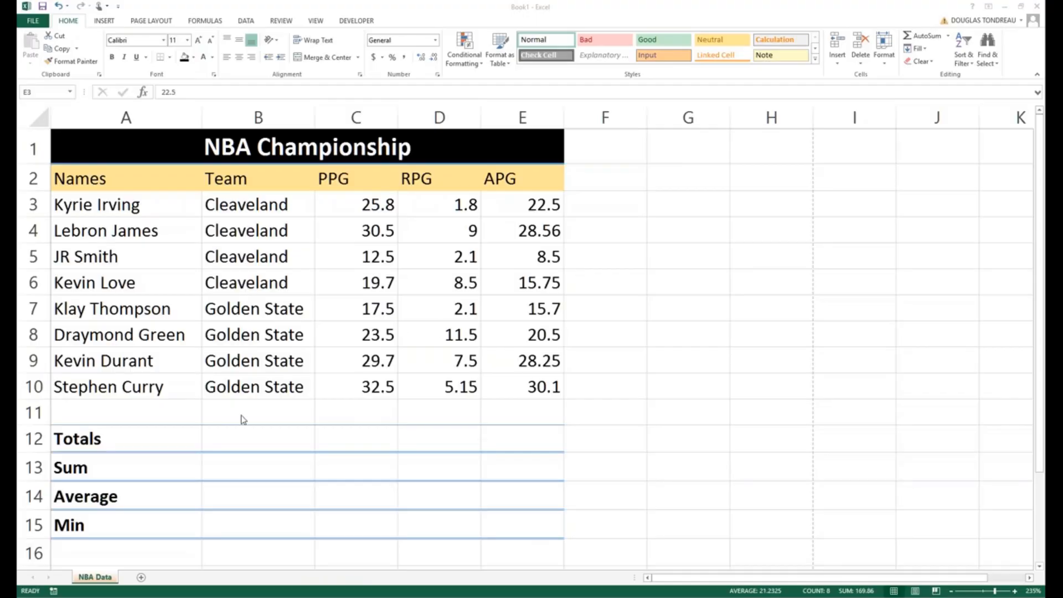
Step: Enter the formula =C3+C4+C5+C6+C7+C8+C9+C10 in C12 to total the PPG column
{"action": "left_click", "coordinate": [352, 442]}
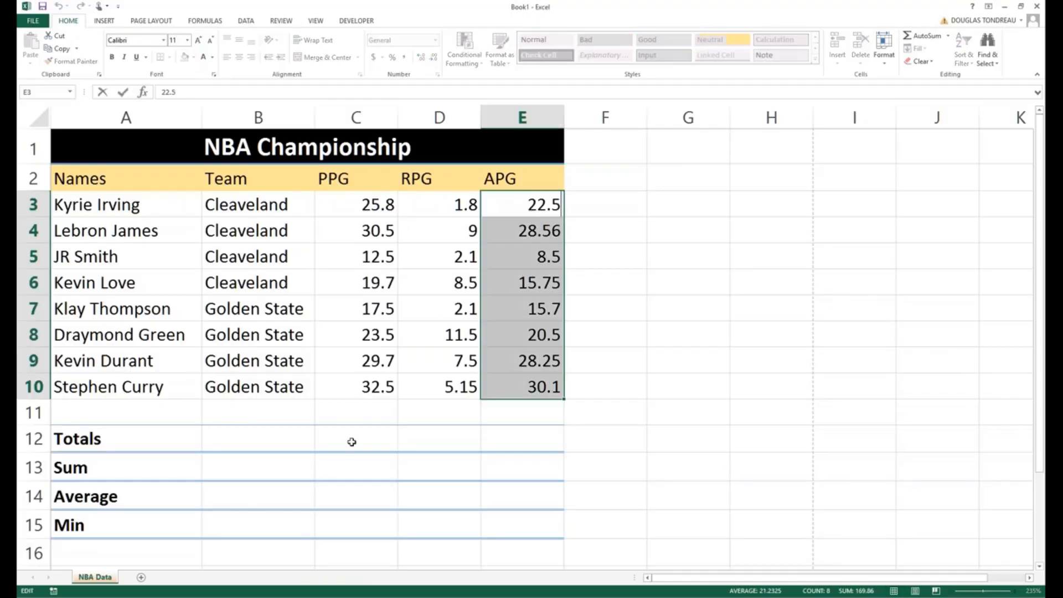
{"action": "left_click", "coordinate": [351, 442]}
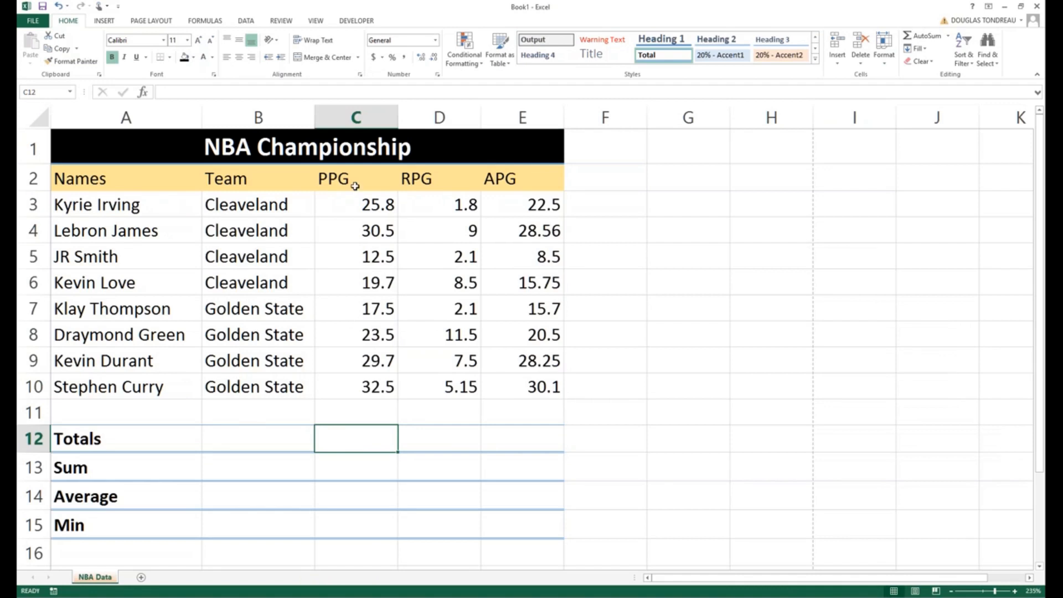
{"action": "left_click_drag", "start_coordinate": [348, 207], "coordinate": [340, 386]}
{"action": "left_click", "coordinate": [327, 445]}
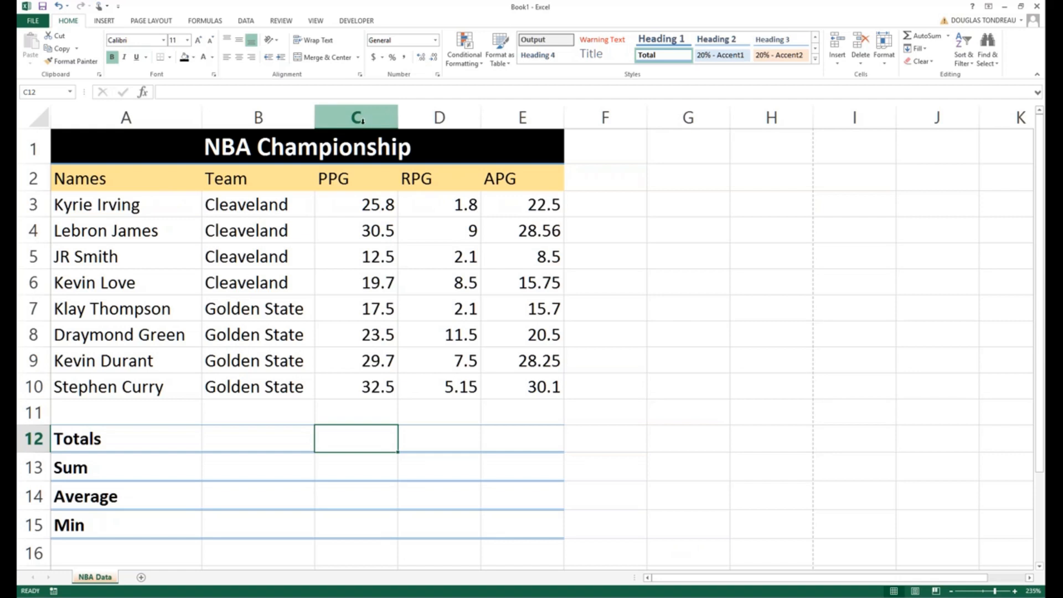
{"action": "left_click", "coordinate": [203, 93]}
{"action": "type", "text": "="}
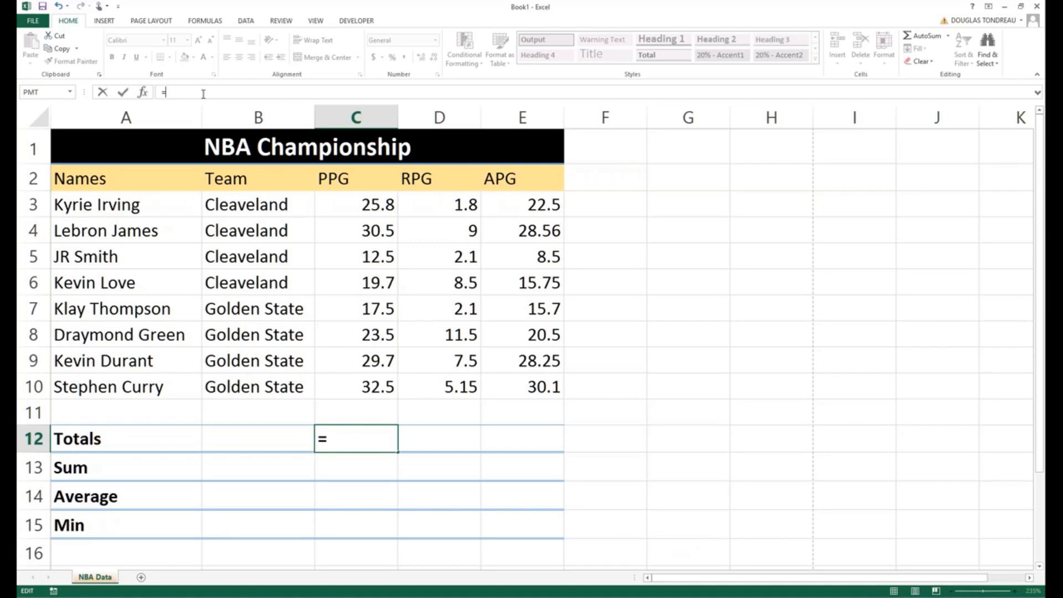
{"action": "left_click", "coordinate": [347, 205]}
{"action": "type", "text": "+"}
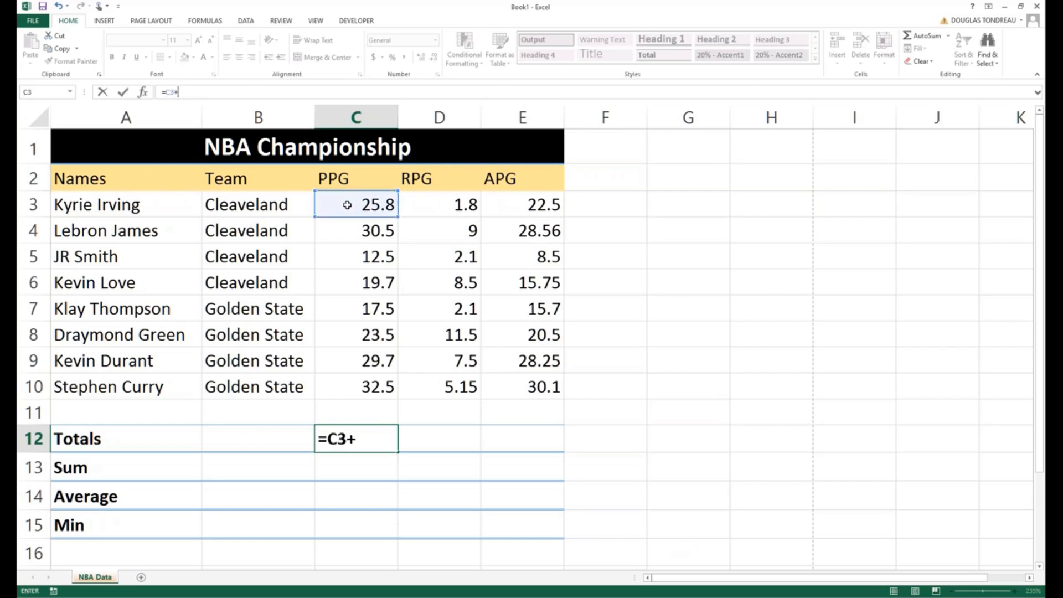
{"action": "left_click", "coordinate": [364, 232]}
{"action": "type", "text": "+"}
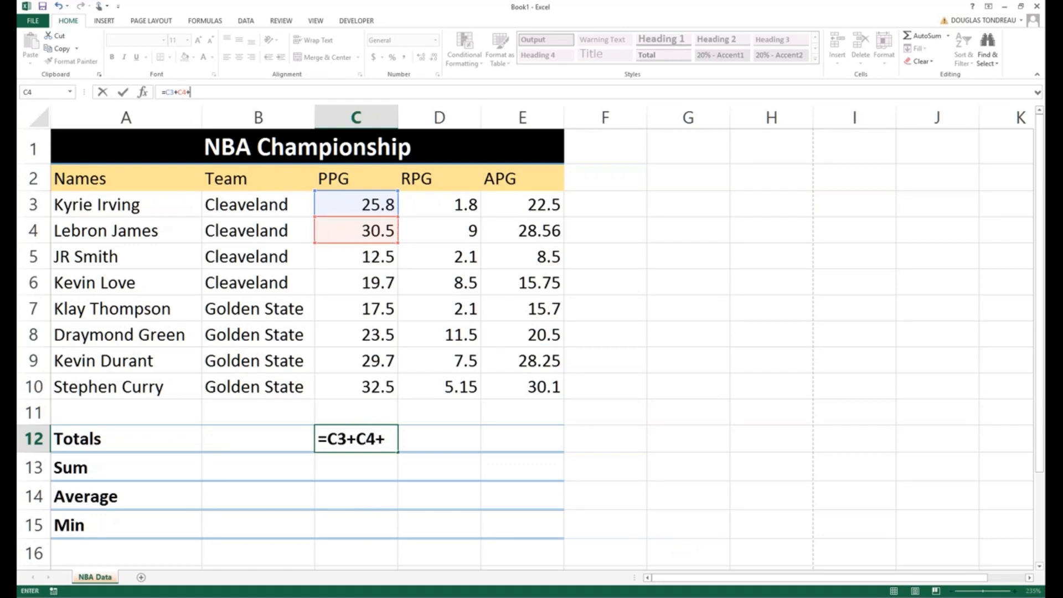
{"action": "left_click", "coordinate": [367, 254]}
{"action": "type", "text": "+"}
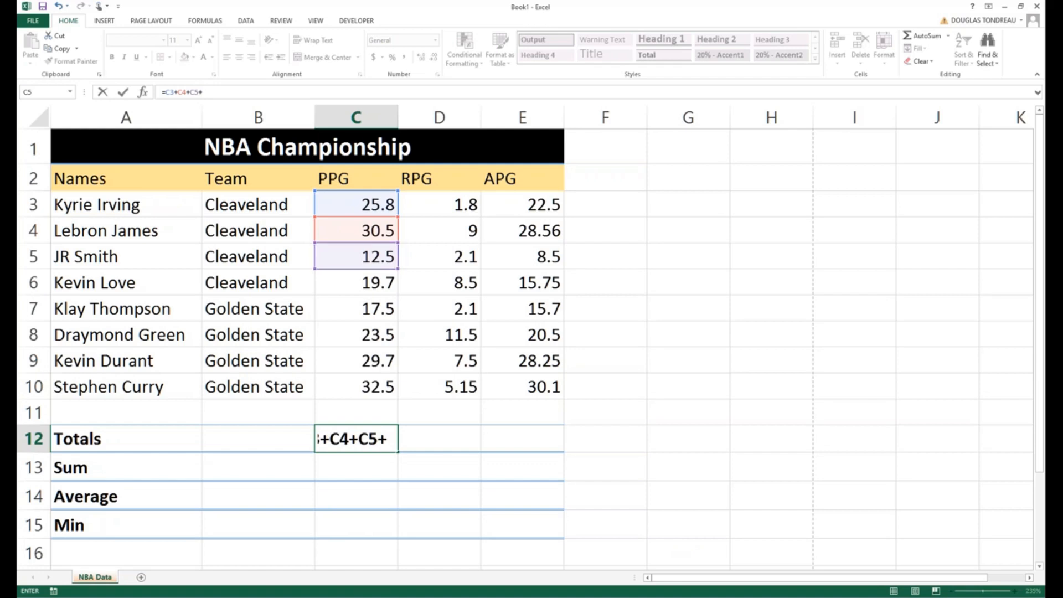
{"action": "left_click", "coordinate": [350, 281]}
{"action": "type", "text": "+"}
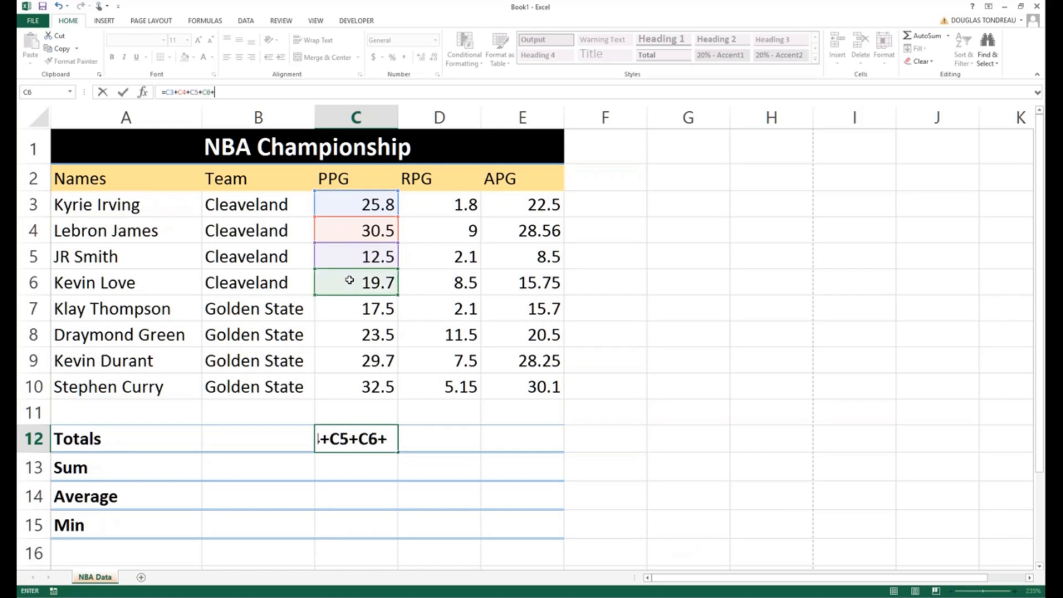
{"action": "left_click", "coordinate": [345, 308]}
{"action": "type", "text": "+"}
{"action": "left_click", "coordinate": [345, 334]}
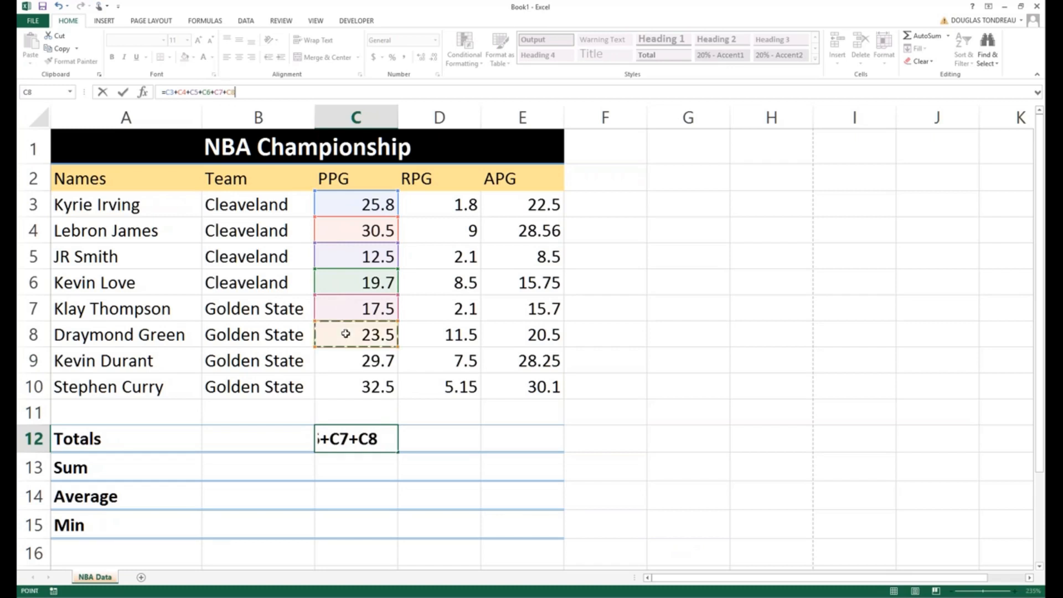
{"action": "type", "text": "+"}
{"action": "left_click", "coordinate": [346, 354]}
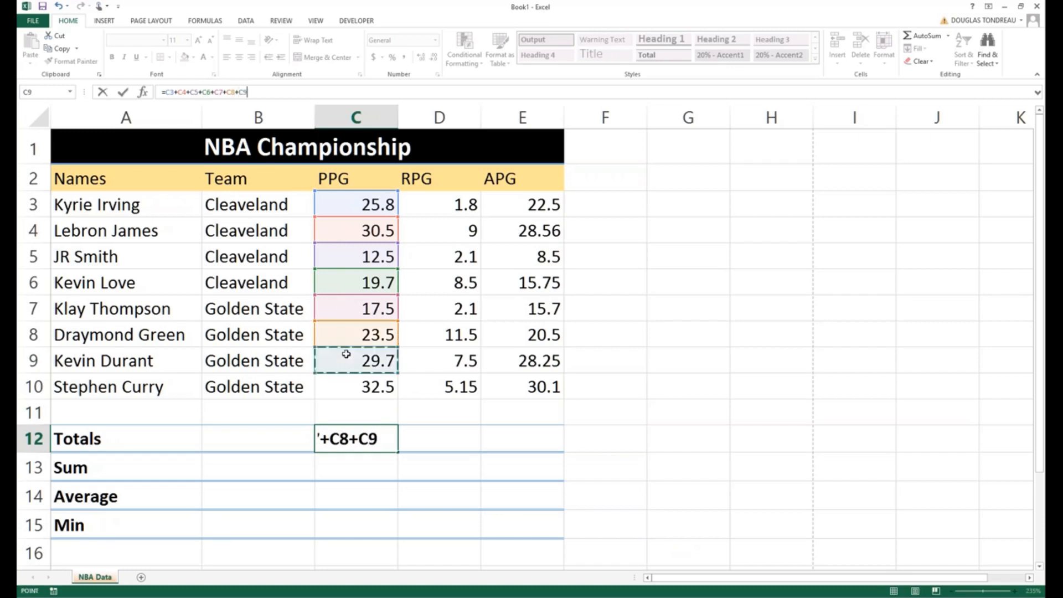
{"action": "type", "text": "+"}
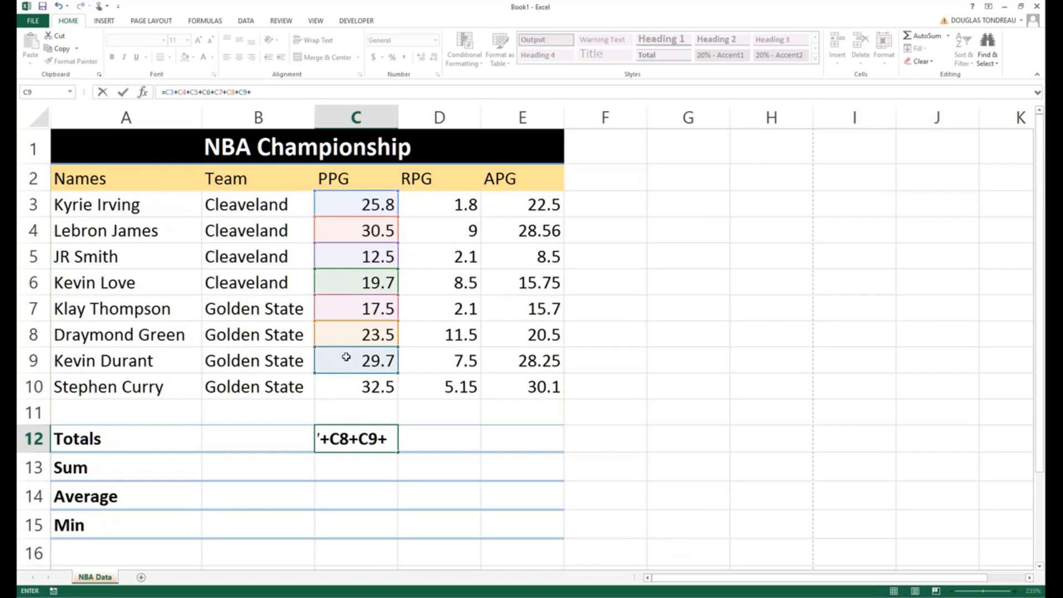
{"action": "left_click", "coordinate": [347, 384]}
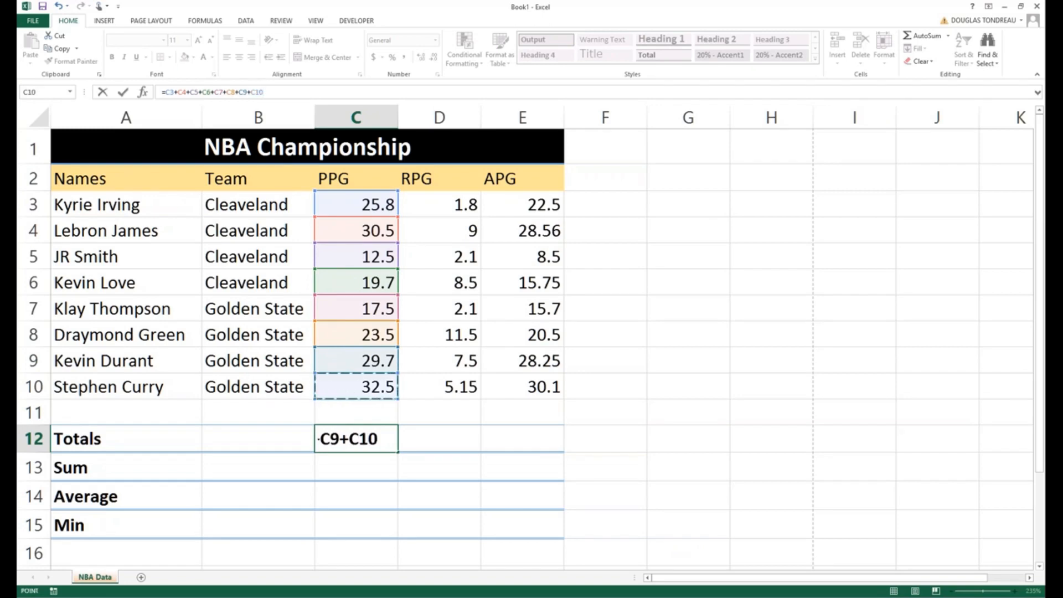
{"action": "key", "text": "Return"}
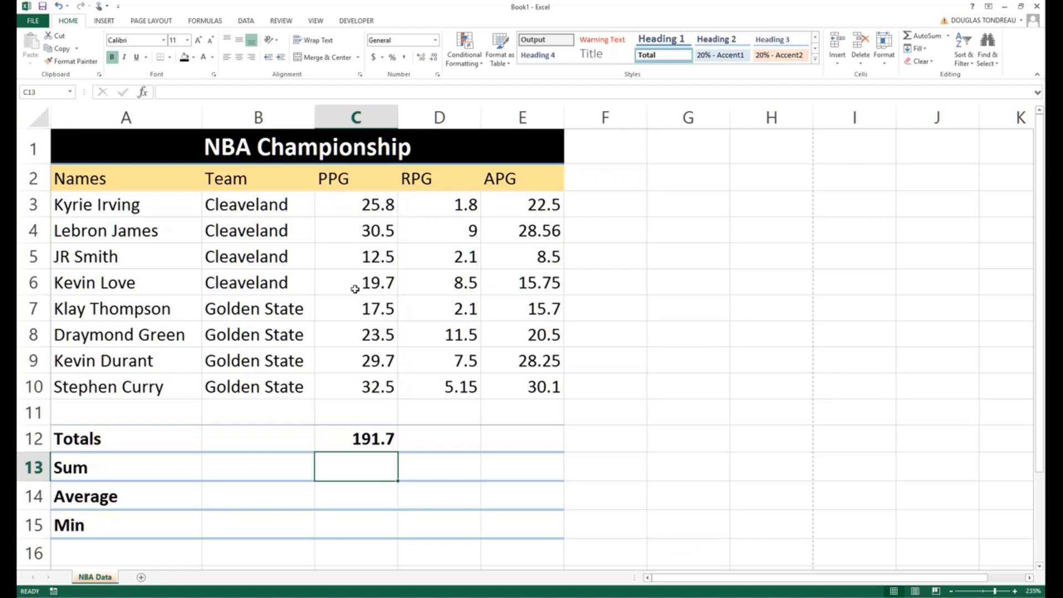
Step: Inspect the cell references in the PPG total formula in C12 without changing it
{"action": "left_click", "coordinate": [345, 210]}
{"action": "left_click", "coordinate": [349, 438]}
{"action": "double_click", "coordinate": [346, 438]}
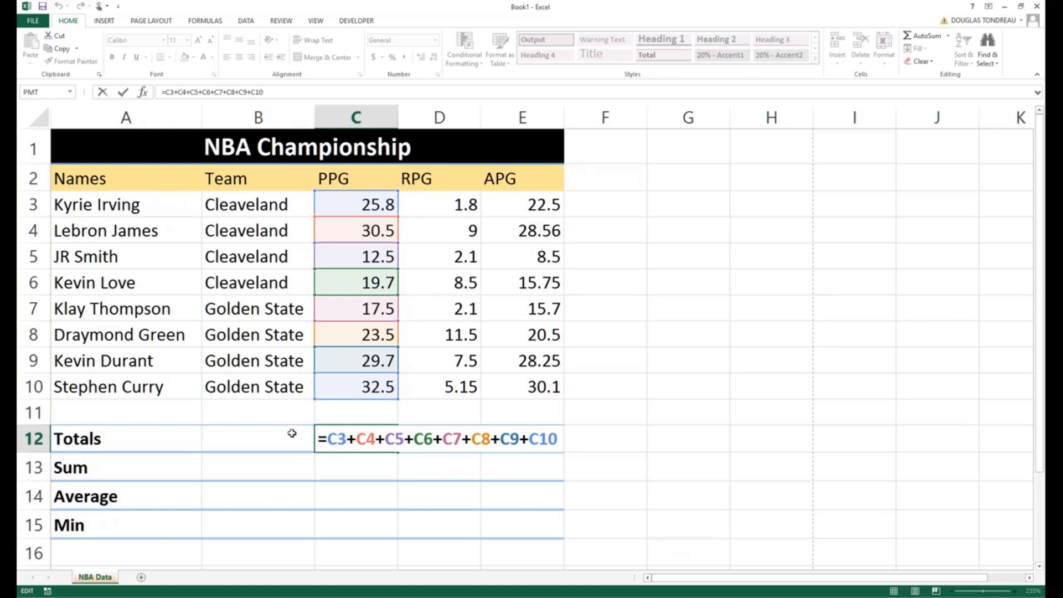
{"action": "left_click", "coordinate": [319, 473]}
{"action": "left_click", "coordinate": [369, 439]}
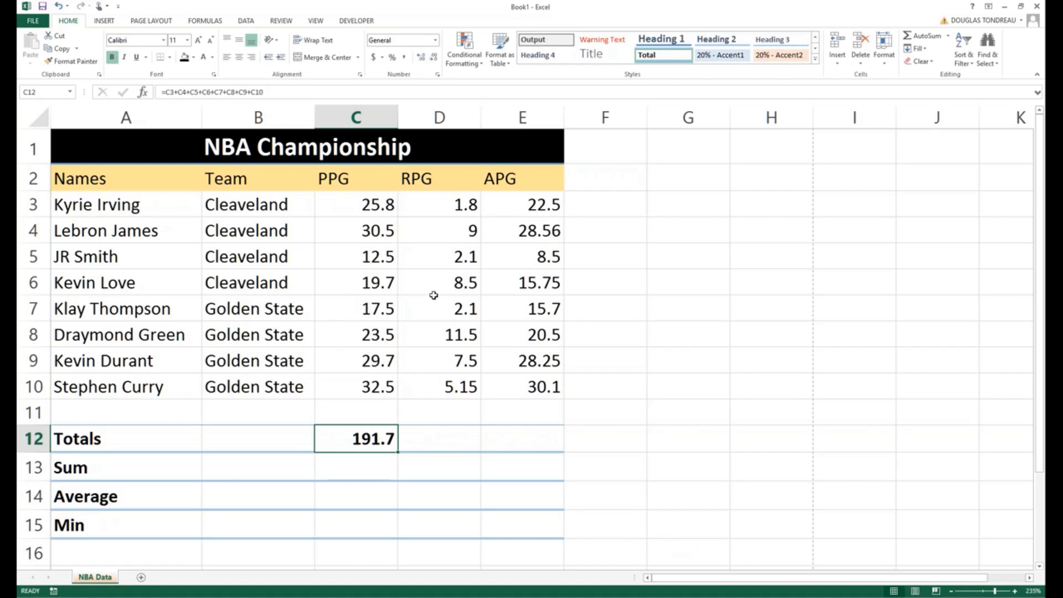
{"action": "left_click", "coordinate": [350, 498]}
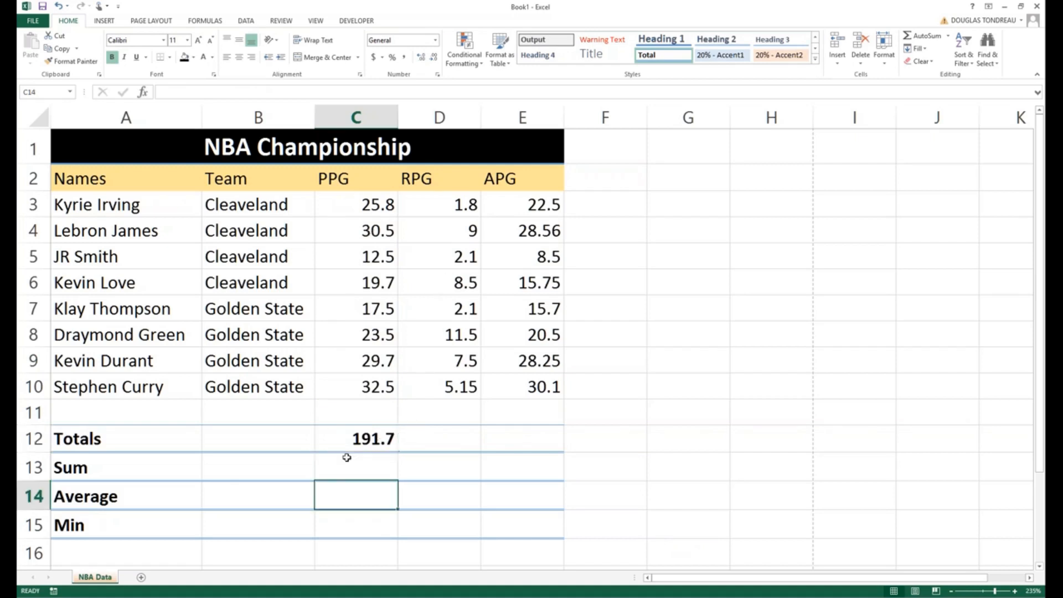
{"action": "left_click", "coordinate": [347, 437]}
{"action": "double_click", "coordinate": [347, 437]}
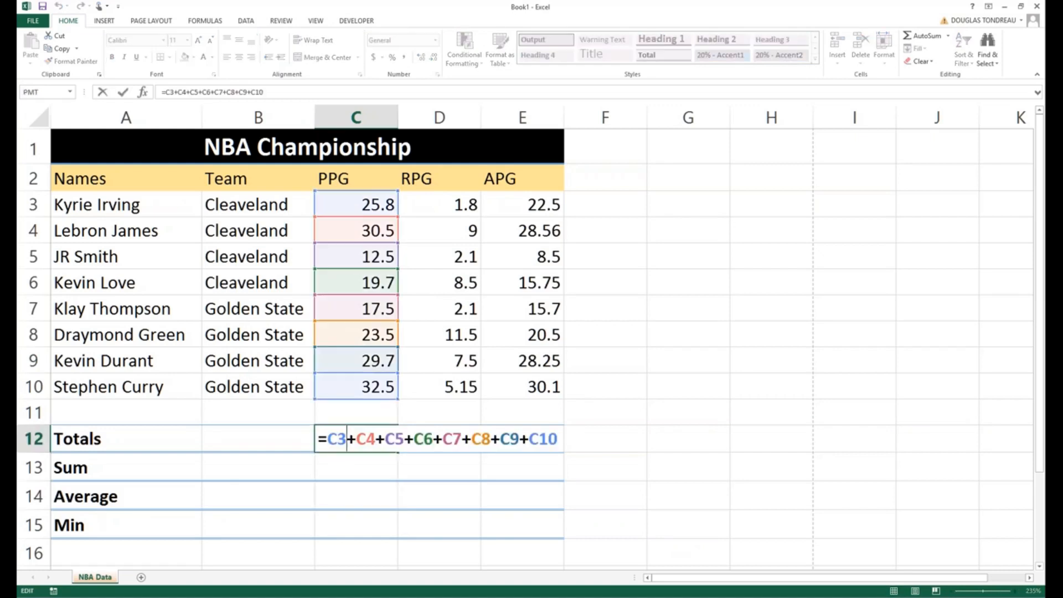
{"action": "left_click", "coordinate": [354, 495]}
Step: Enter the formula =SUM(D3,D4,D5,D6,D7,D8,D9,D10) in D12 to total the RPG column
{"action": "left_click", "coordinate": [433, 437]}
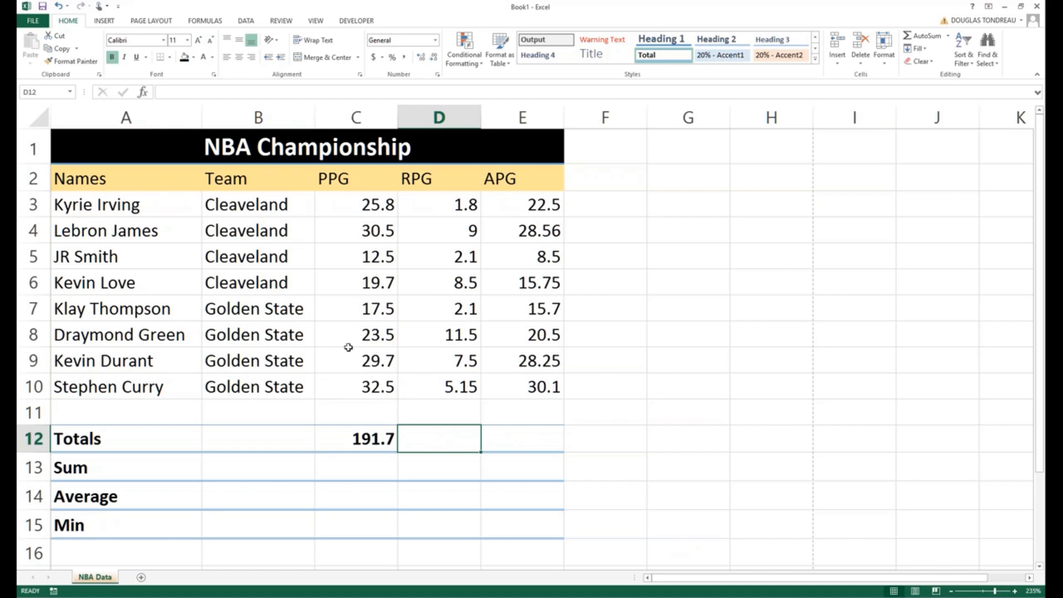
{"action": "left_click", "coordinate": [231, 93]}
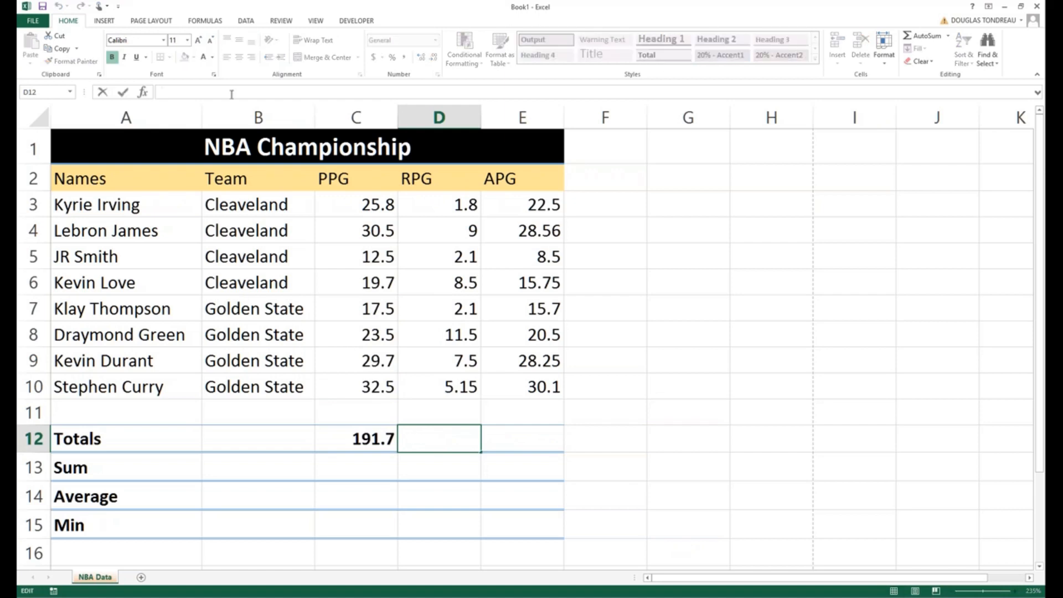
{"action": "type", "text": "="}
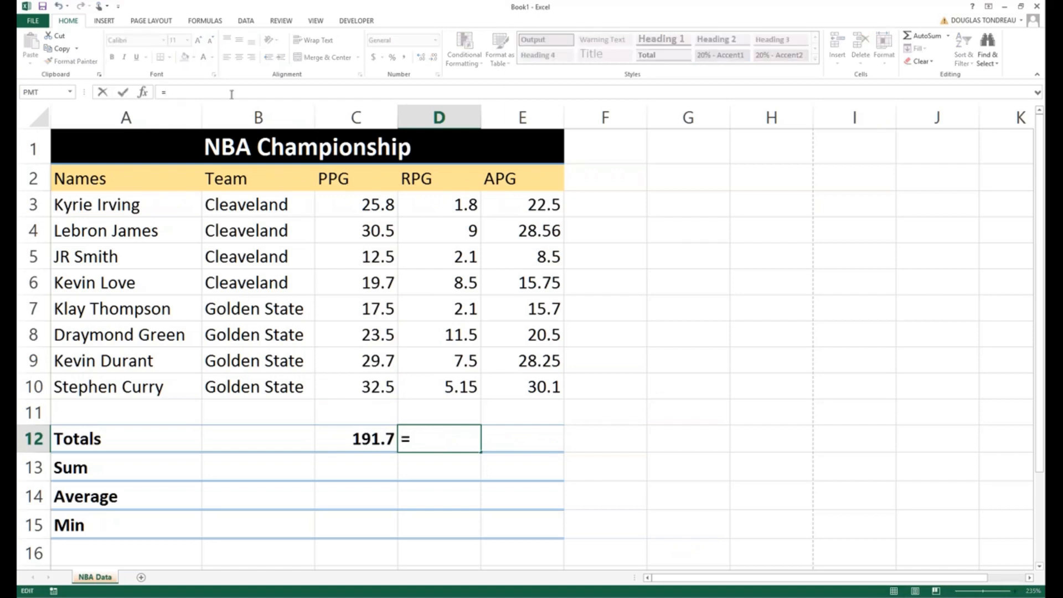
{"action": "type", "text": "sum"}
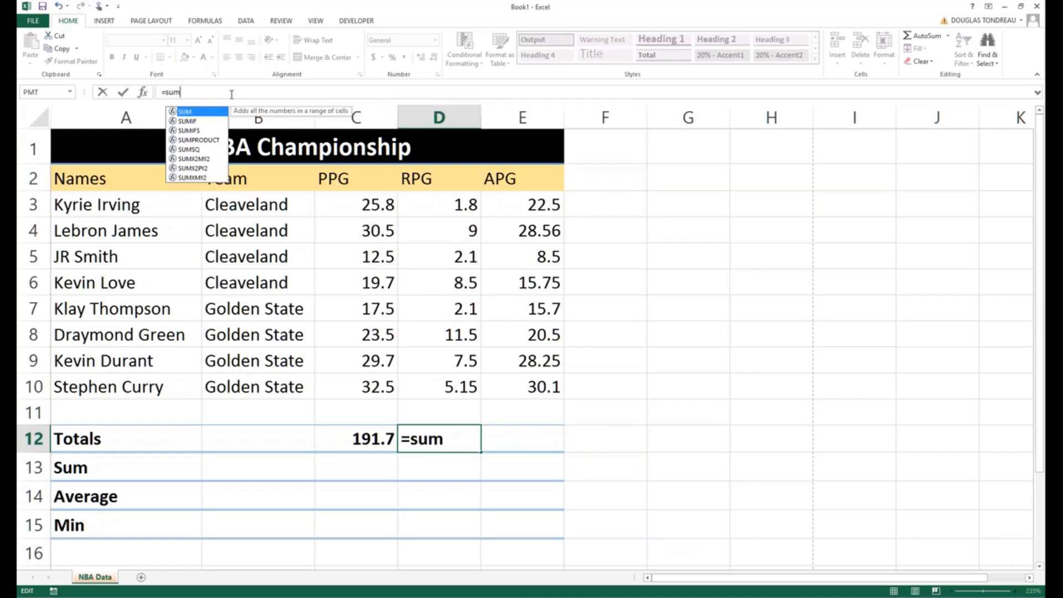
{"action": "key", "text": "Tab"}
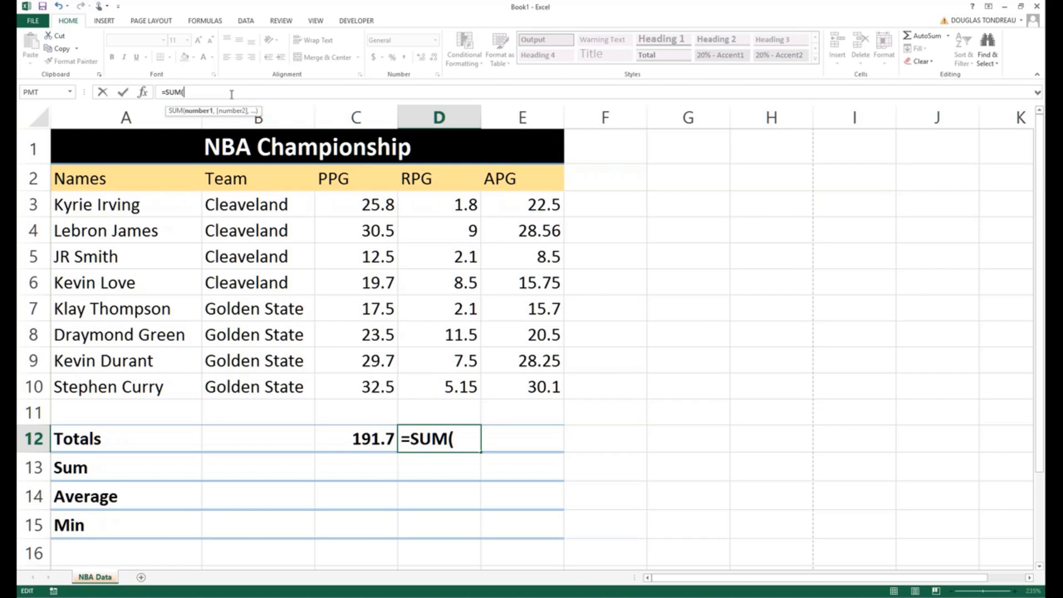
{"action": "left_click", "coordinate": [444, 199]}
{"action": "type", "text": ","}
{"action": "left_click", "coordinate": [449, 223]}
{"action": "type", "text": ","}
{"action": "left_click", "coordinate": [441, 265]}
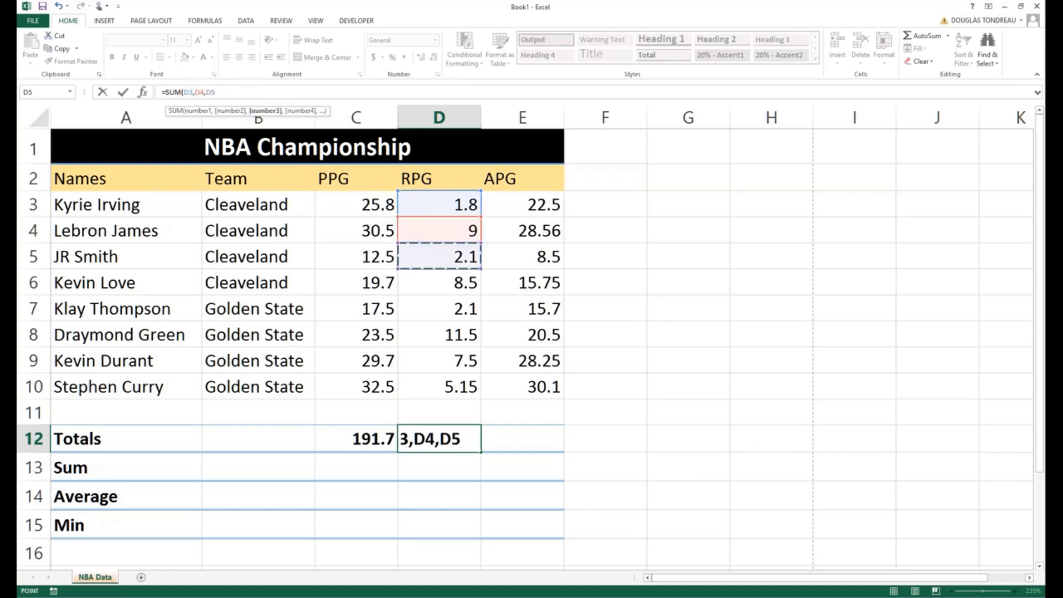
{"action": "type", "text": ","}
{"action": "left_click", "coordinate": [439, 282]}
{"action": "type", "text": ","}
{"action": "left_click", "coordinate": [438, 308]}
{"action": "type", "text": ","}
{"action": "left_click", "coordinate": [449, 334]}
{"action": "type", "text": ","}
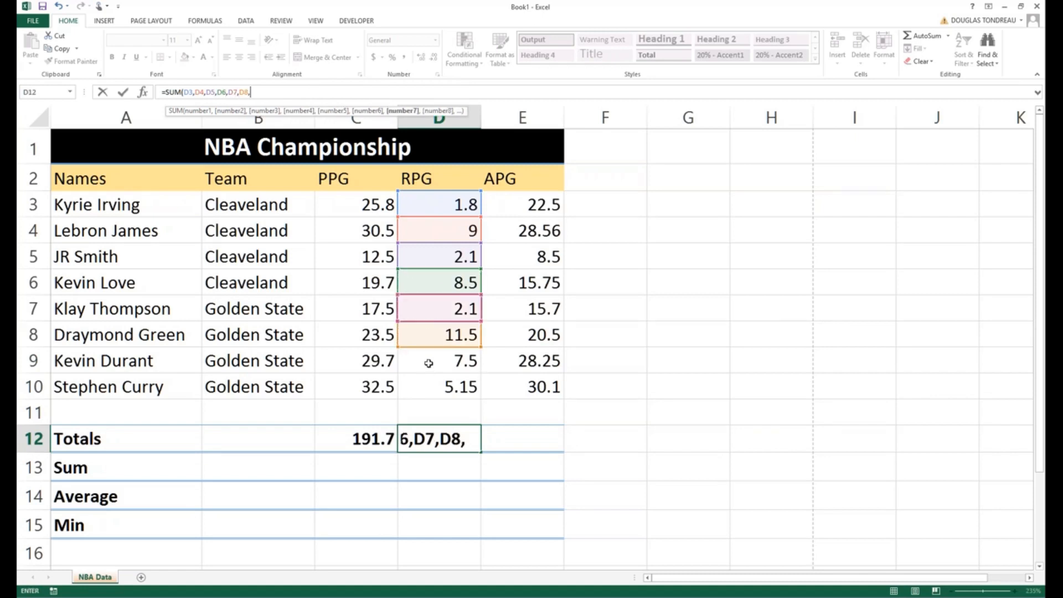
{"action": "left_click", "coordinate": [444, 361]}
{"action": "type", "text": ","}
{"action": "left_click", "coordinate": [437, 387]}
{"action": "key", "text": "Return"}
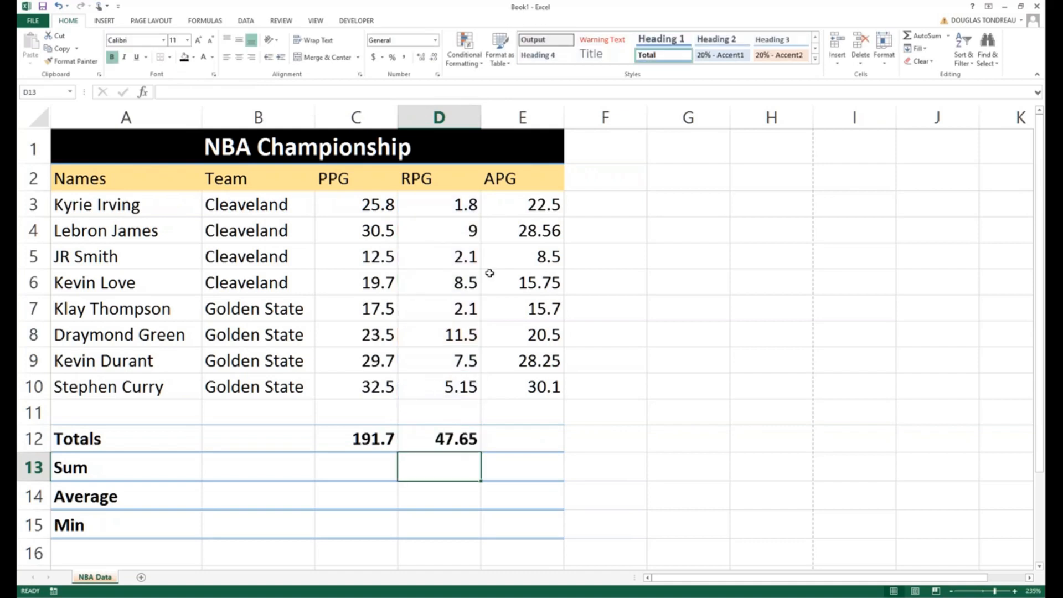
Step: Compare the comma-separated SUM formula in D12 with the plus-sign formula in C12, leaving both unchanged
{"action": "left_click", "coordinate": [449, 435]}
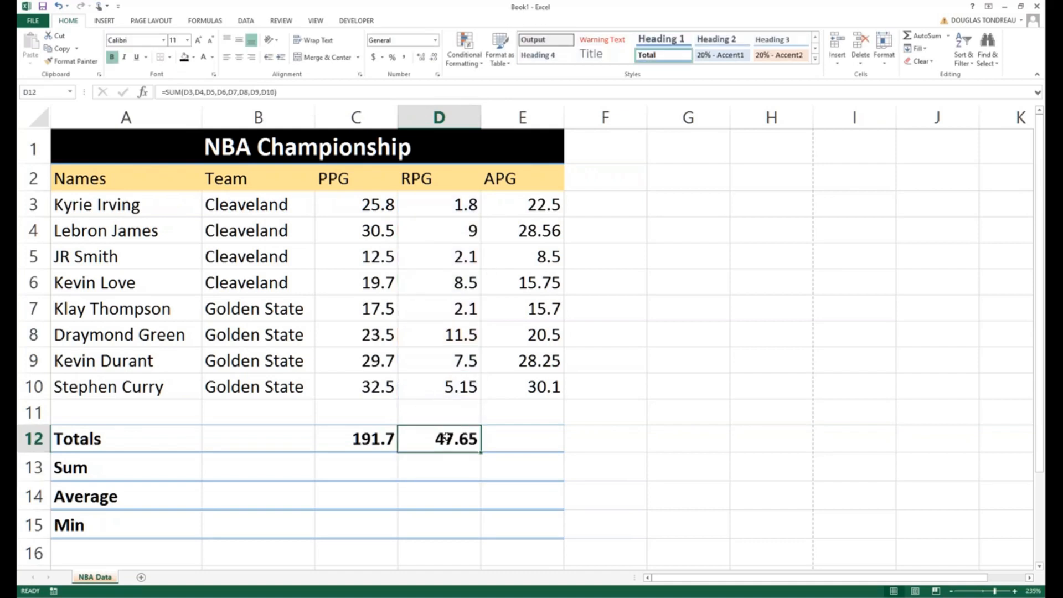
{"action": "double_click", "coordinate": [448, 438]}
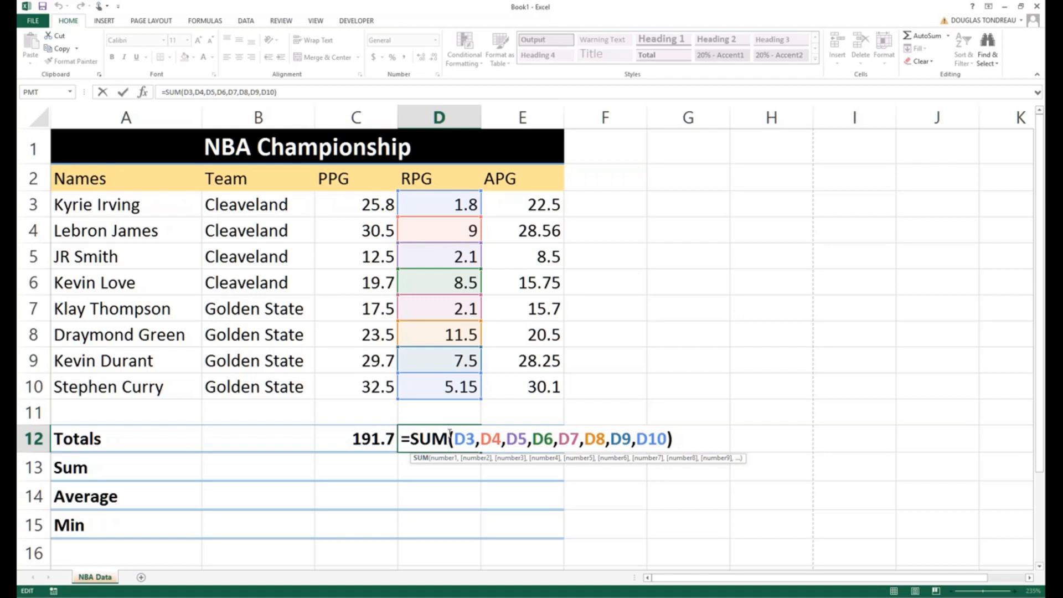
{"action": "left_click", "coordinate": [581, 391]}
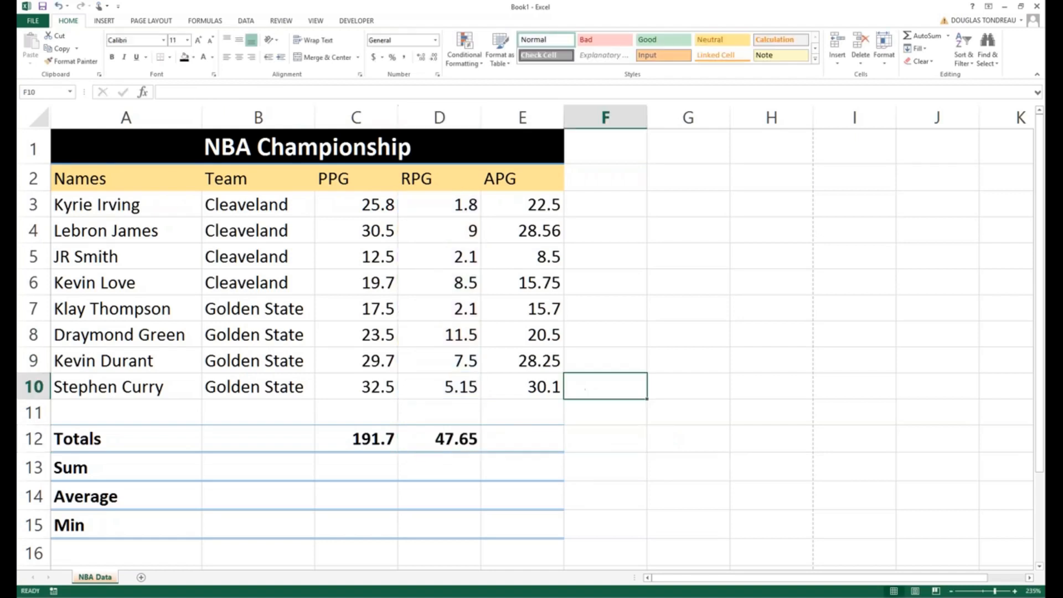
{"action": "left_click", "coordinate": [373, 440]}
{"action": "double_click", "coordinate": [373, 440]}
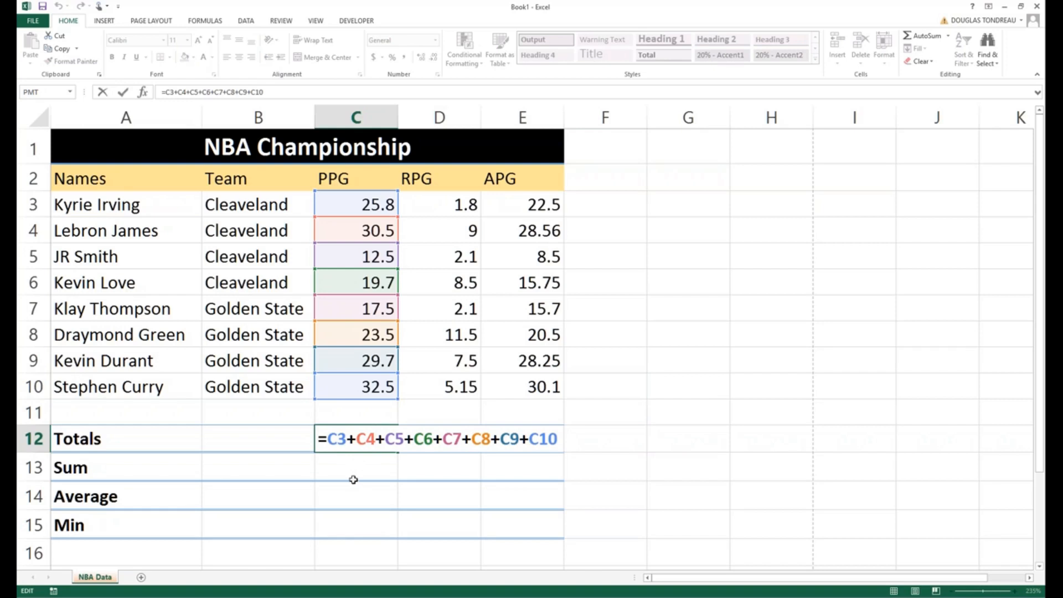
{"action": "key", "text": "Return"}
{"action": "double_click", "coordinate": [432, 443]}
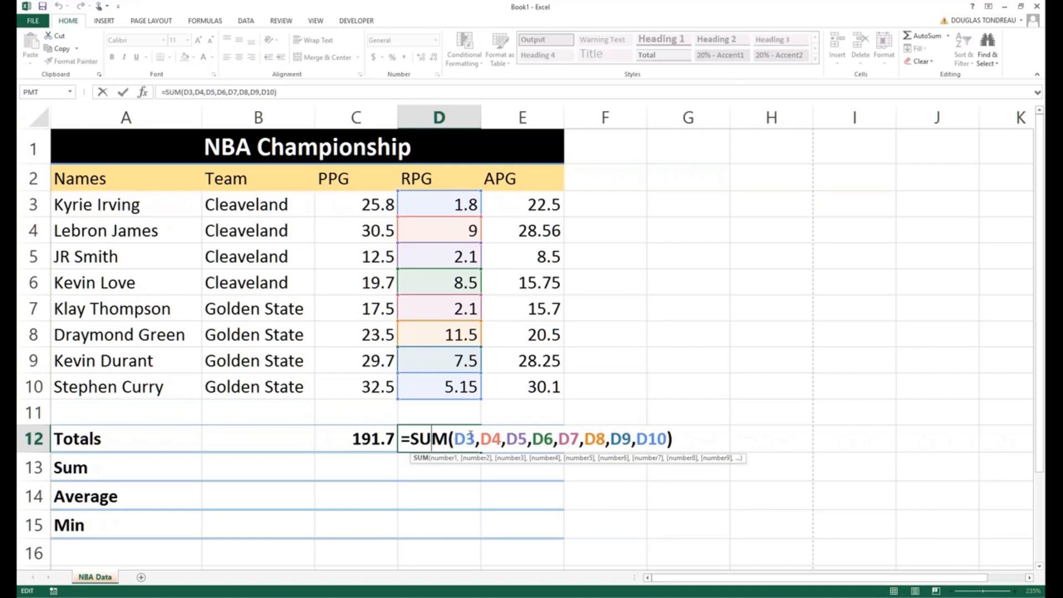
{"action": "key", "text": "Return"}
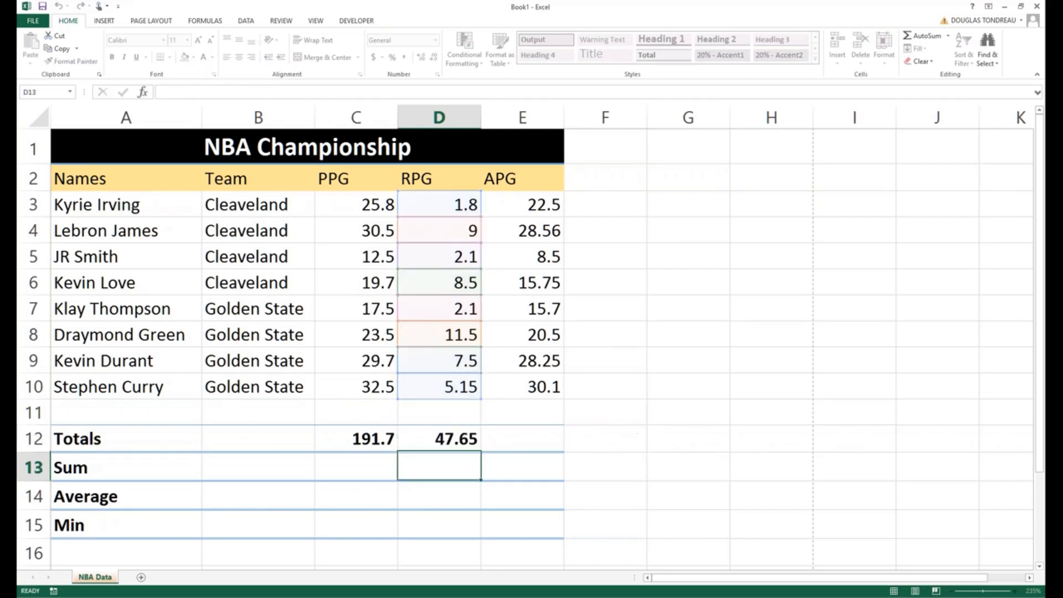
Step: Enter the range formula =SUM(E3:E10) in E12 to total the APG column
{"action": "left_click", "coordinate": [518, 440]}
{"action": "left_click", "coordinate": [298, 92]}
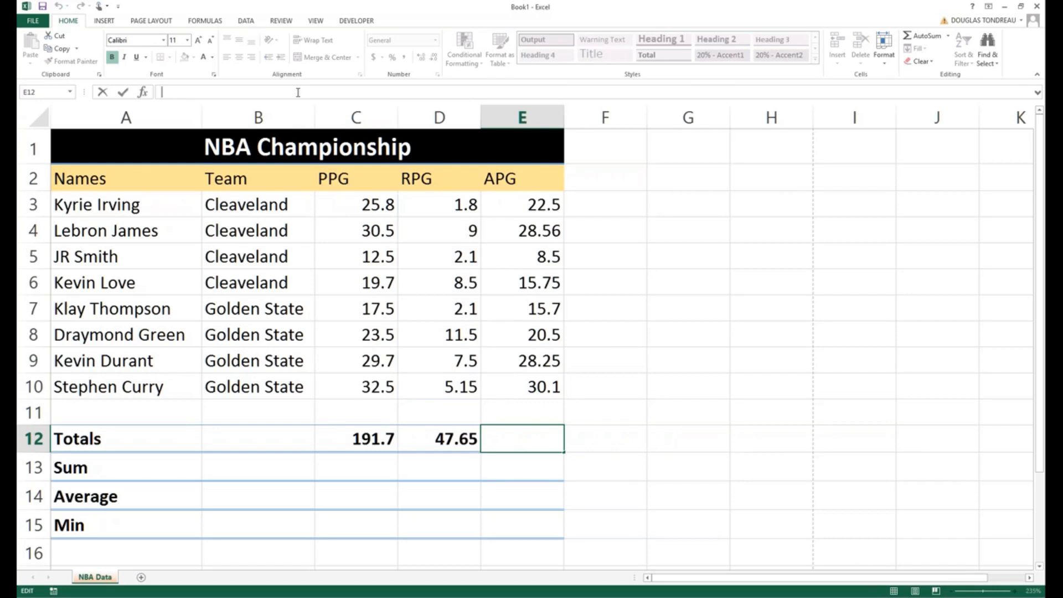
{"action": "type", "text": "=su"}
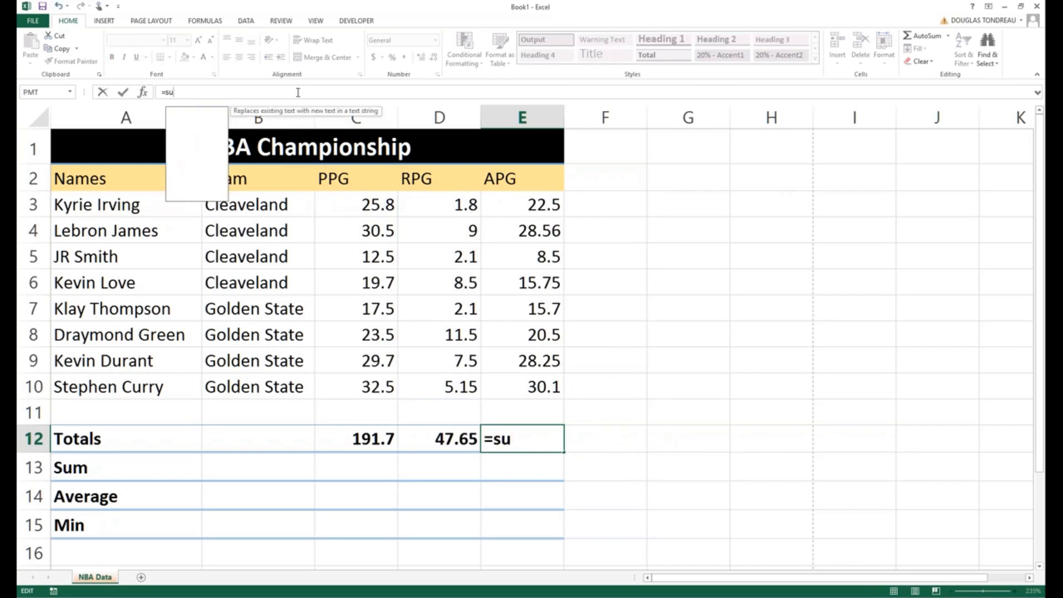
{"action": "key", "text": "Tab"}
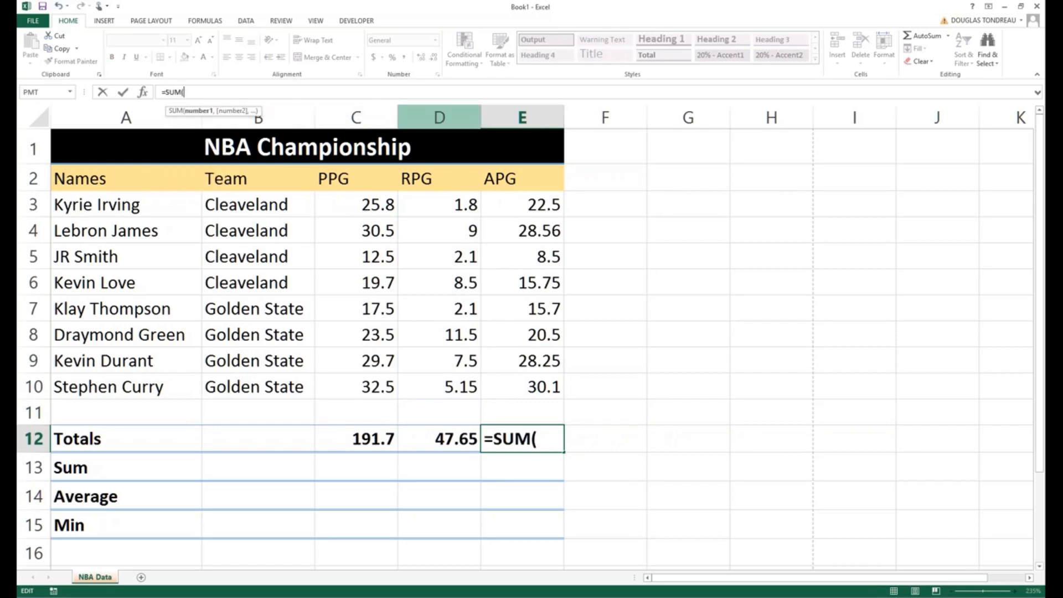
{"action": "left_click_drag", "start_coordinate": [510, 214], "coordinate": [520, 376]}
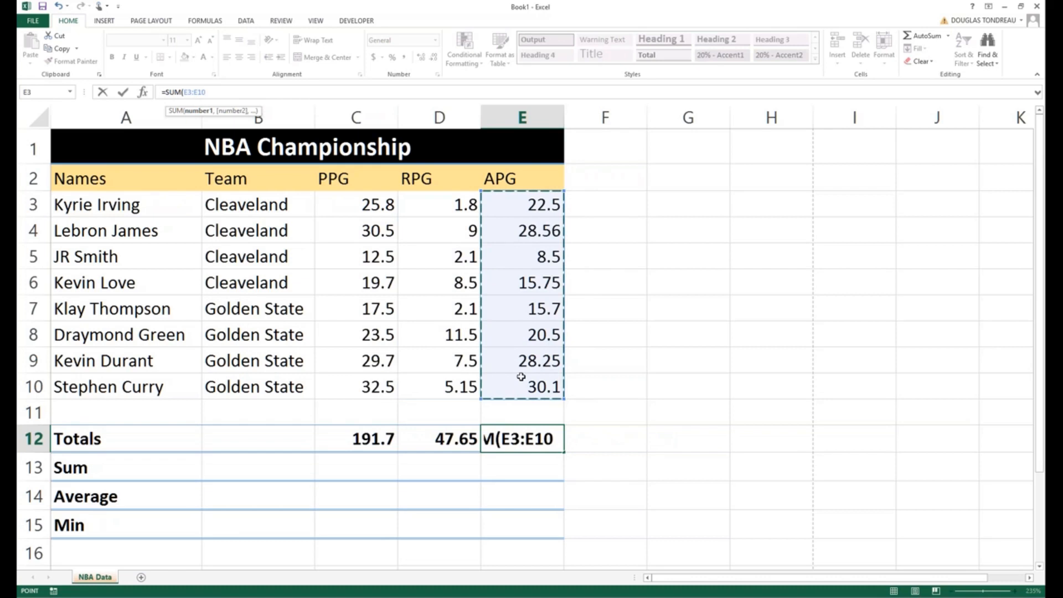
{"action": "key", "text": "Return"}
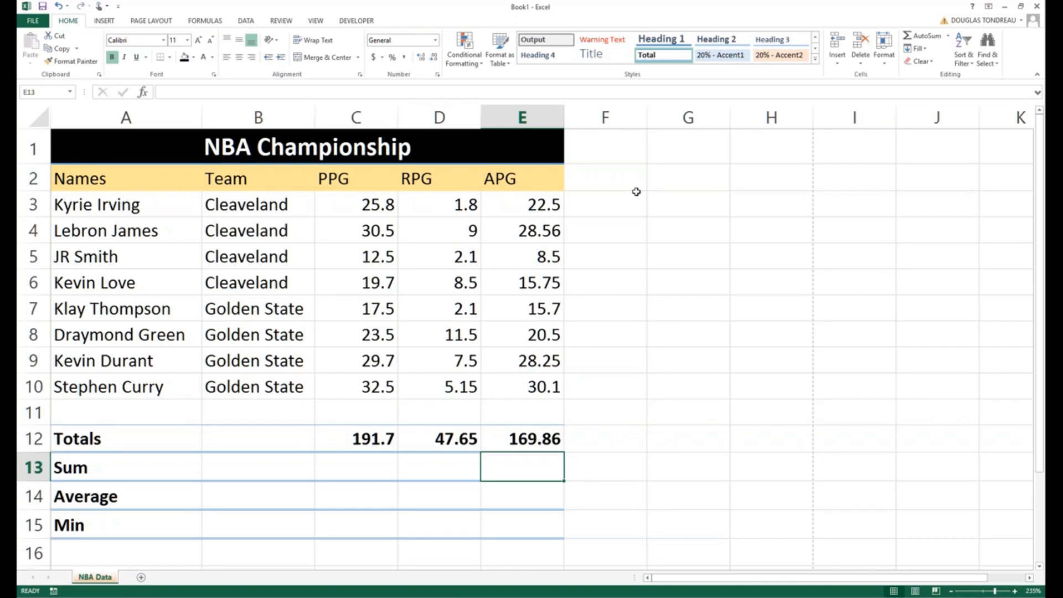
Step: Examine the range reference in the APG total formula in E12 and the individual cell references in C12
{"action": "left_click", "coordinate": [537, 441]}
{"action": "double_click", "coordinate": [537, 439]}
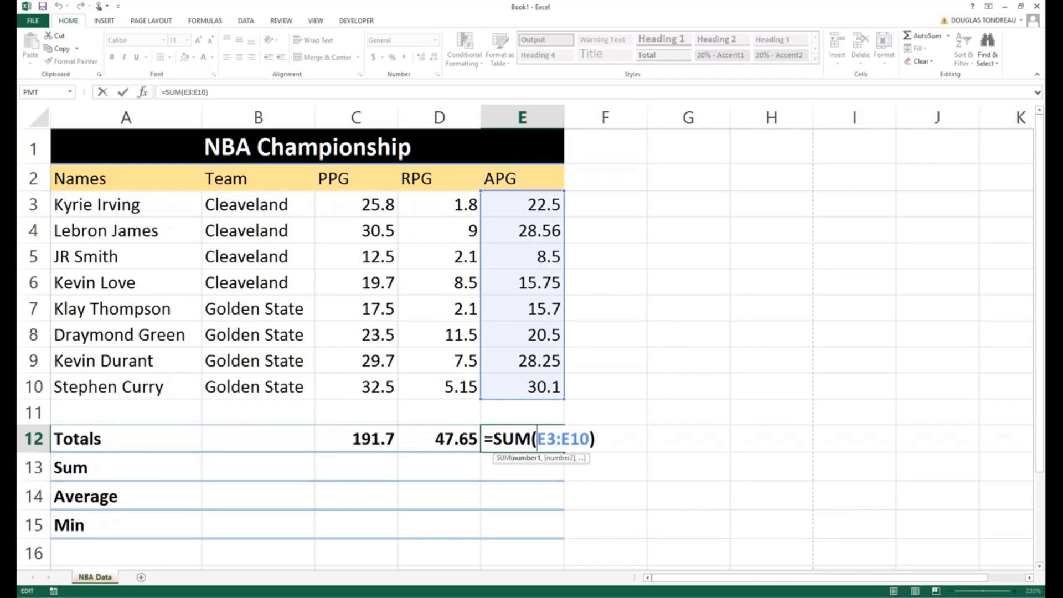
{"action": "left_click", "coordinate": [370, 443]}
{"action": "left_click", "coordinate": [371, 473]}
{"action": "key", "text": "Escape"}
{"action": "double_click", "coordinate": [367, 442]}
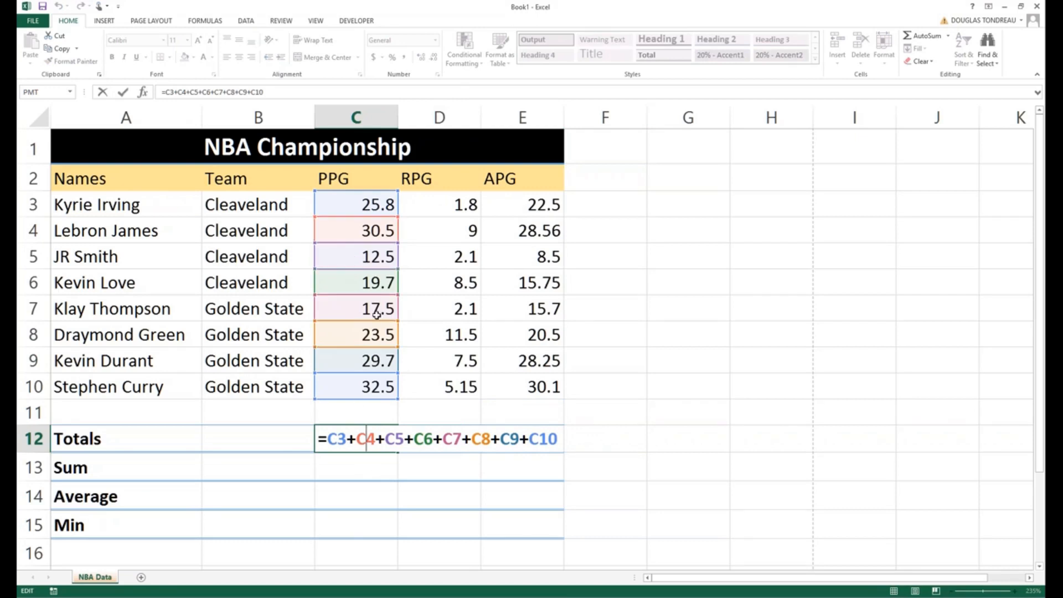
Step: Change the PPG value in C4 to 33.5 to test the total in C12, and undo the change
{"action": "left_click", "coordinate": [385, 227]}
{"action": "double_click", "coordinate": [385, 227]}
{"action": "key", "text": "BackSpace"}
{"action": "type", "text": "3"}
{"action": "key", "text": "Return"}
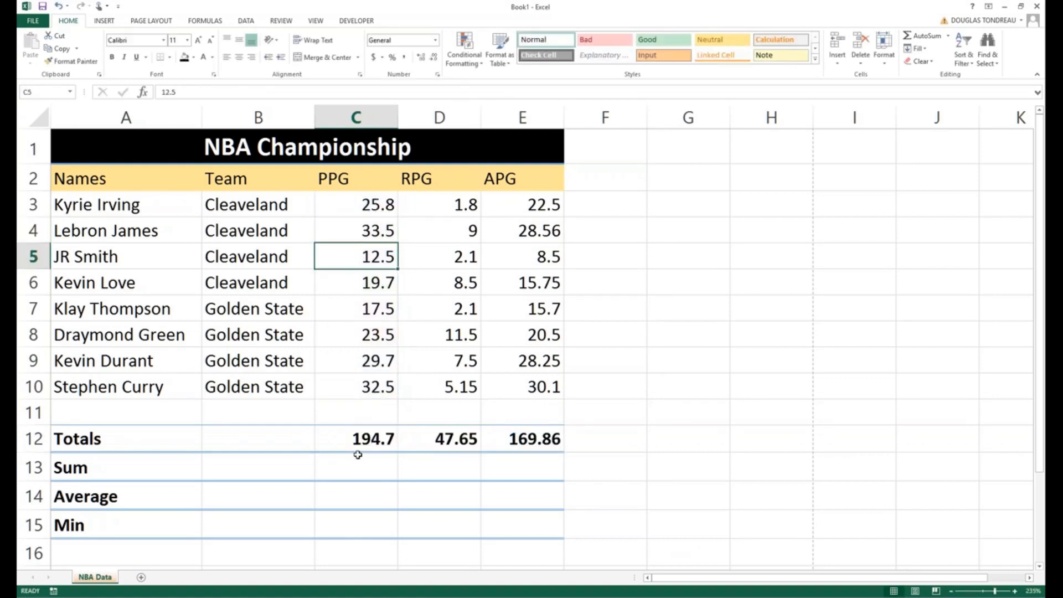
{"action": "left_click", "coordinate": [356, 455]}
{"action": "left_click", "coordinate": [360, 403]}
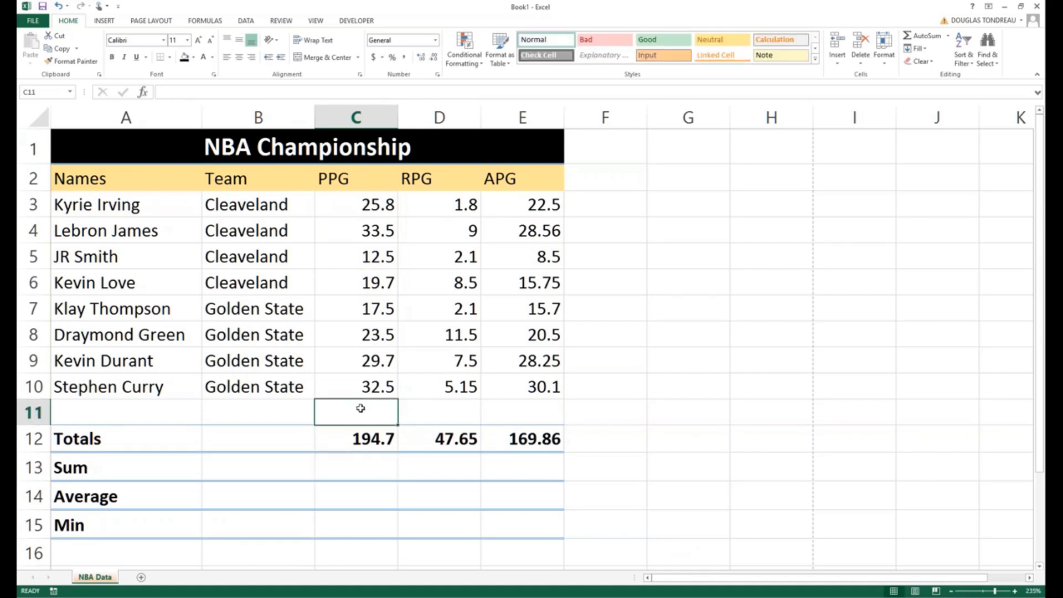
{"action": "key", "text": "ctrl+z"}
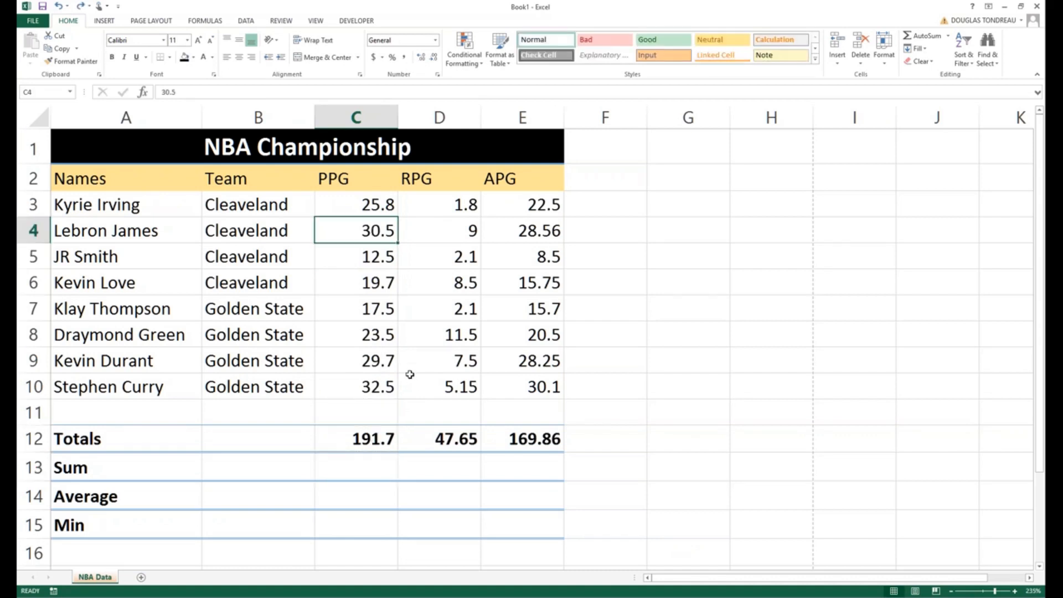
Step: Inspect the cells covered by the APG total formula in E12
{"action": "left_click", "coordinate": [516, 250]}
{"action": "left_click", "coordinate": [533, 443]}
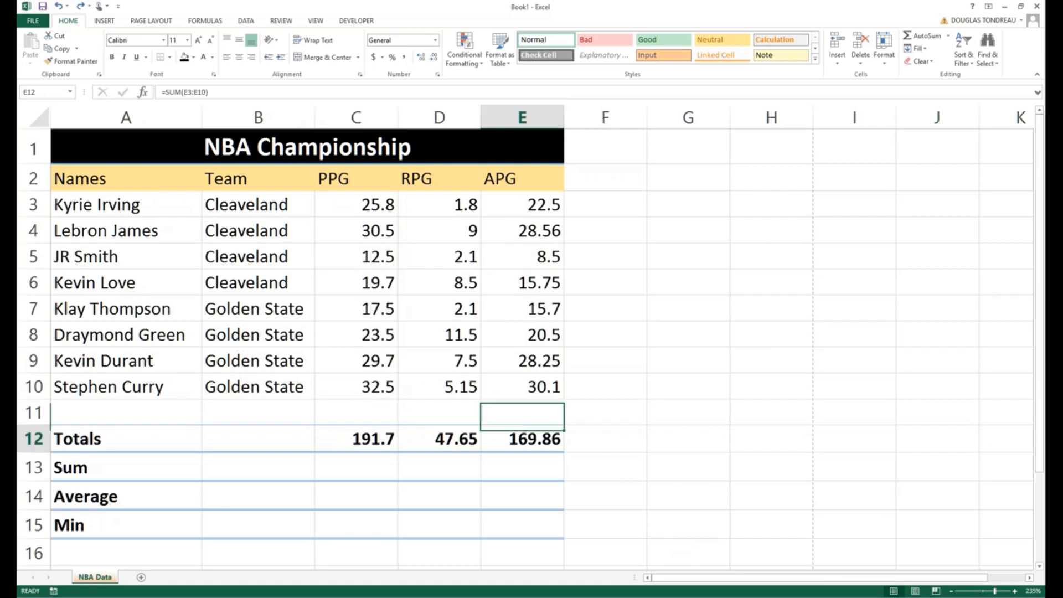
{"action": "double_click", "coordinate": [534, 443]}
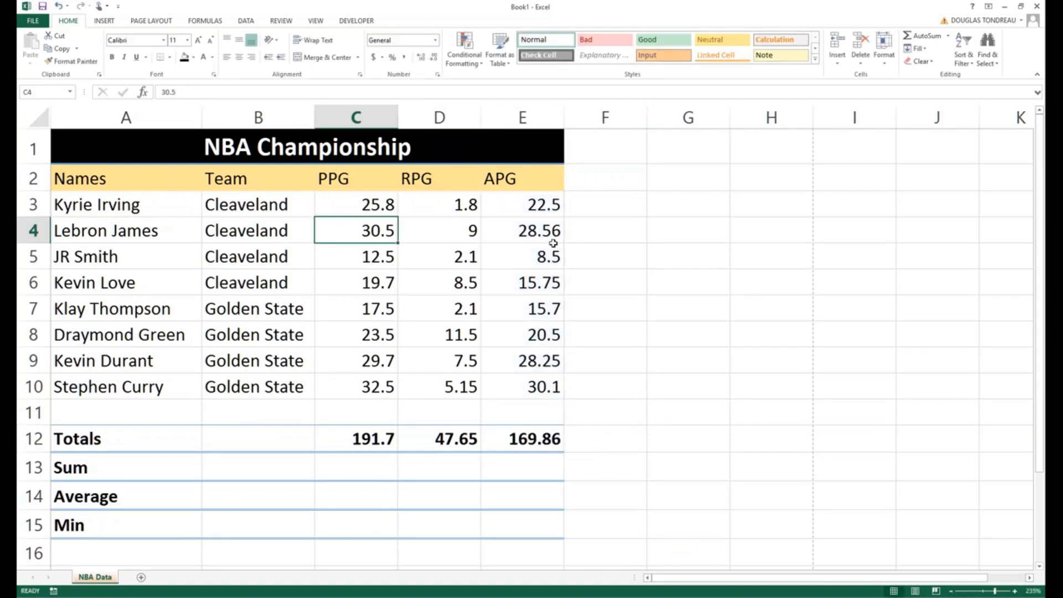
Step: Clear the PPG value in C4 to test the total, and undo the deletion
{"action": "key", "text": "Delete"}
{"action": "left_click_drag", "start_coordinate": [553, 238], "coordinate": [533, 255]}
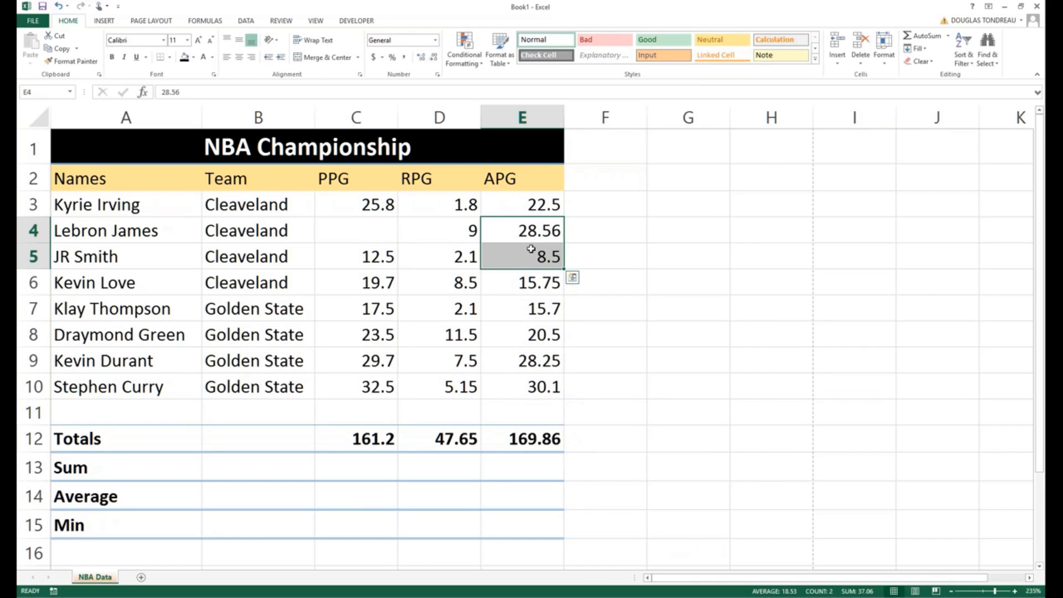
{"action": "key", "text": "ctrl+z"}
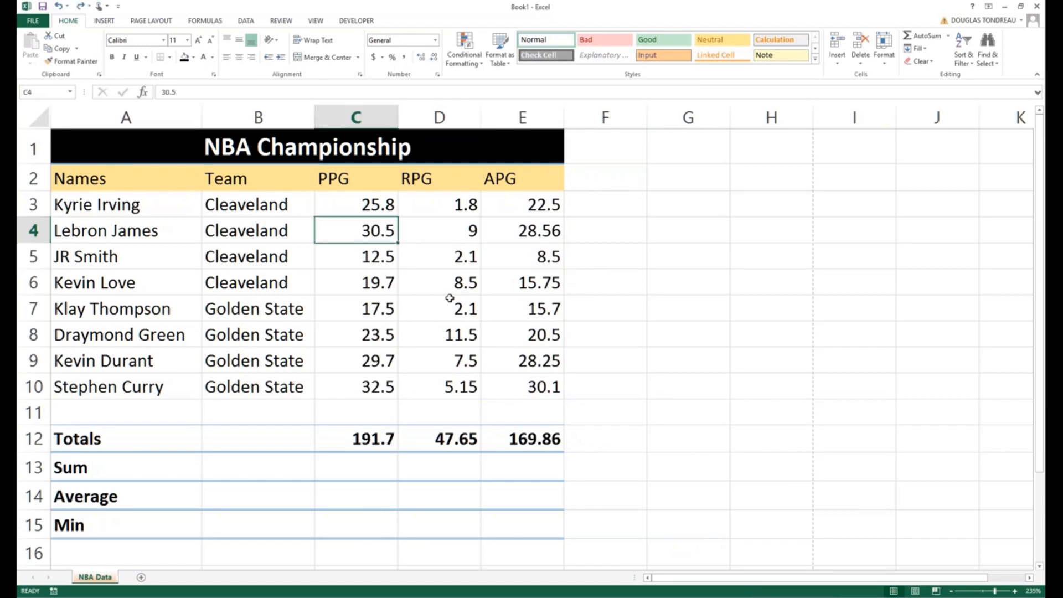
Step: Review the SUM function and its E3:E10 range in the Totals row of the APG column
{"action": "left_click", "coordinate": [530, 437]}
{"action": "double_click", "coordinate": [530, 437]}
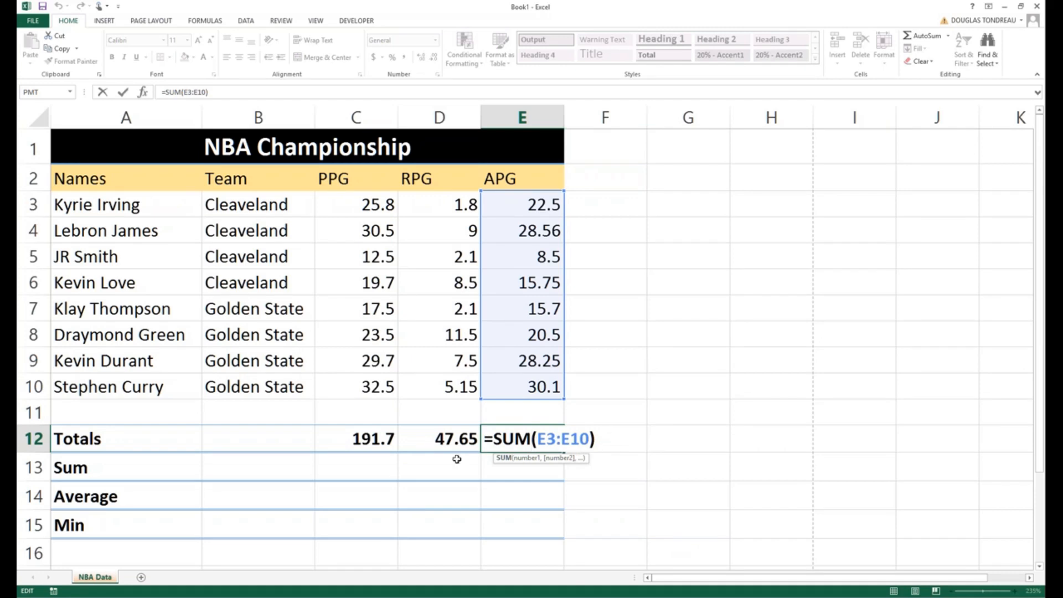
{"action": "left_click", "coordinate": [431, 474]}
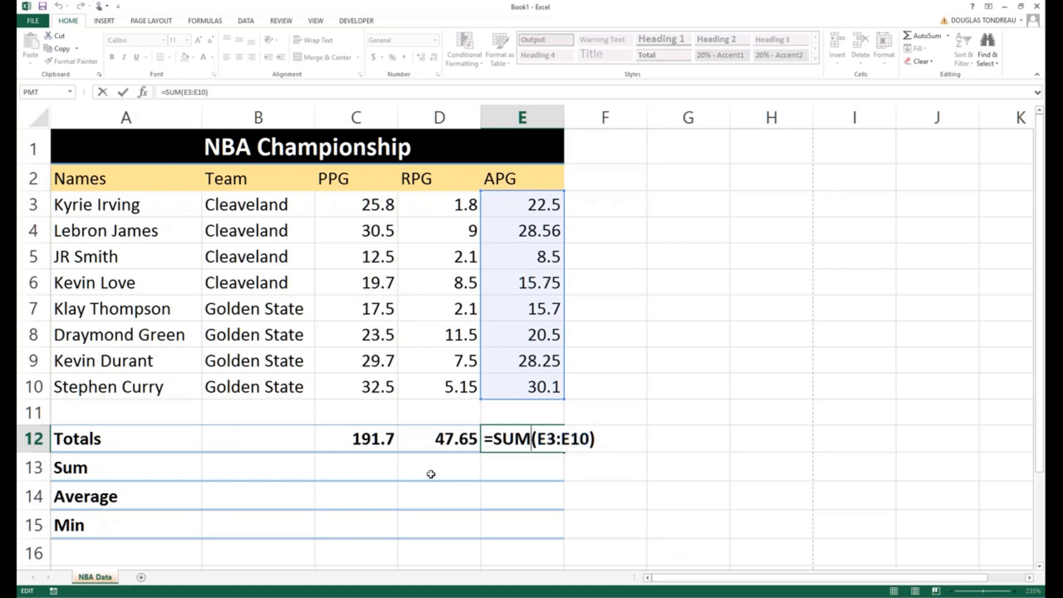
Step: Replace the Sum row label in A13 with Max
{"action": "left_click", "coordinate": [97, 439]}
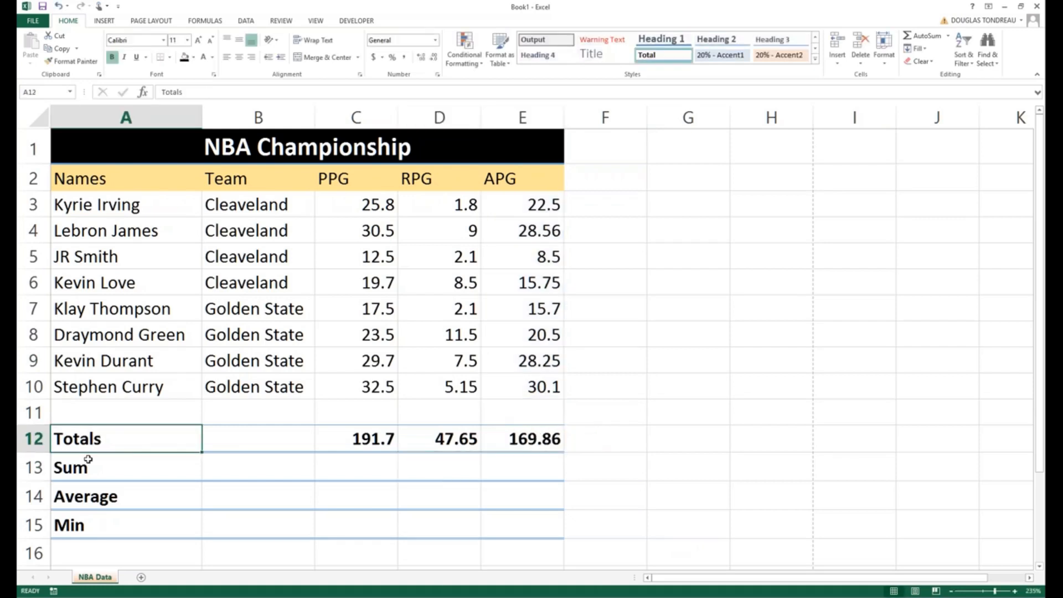
{"action": "left_click", "coordinate": [91, 475]}
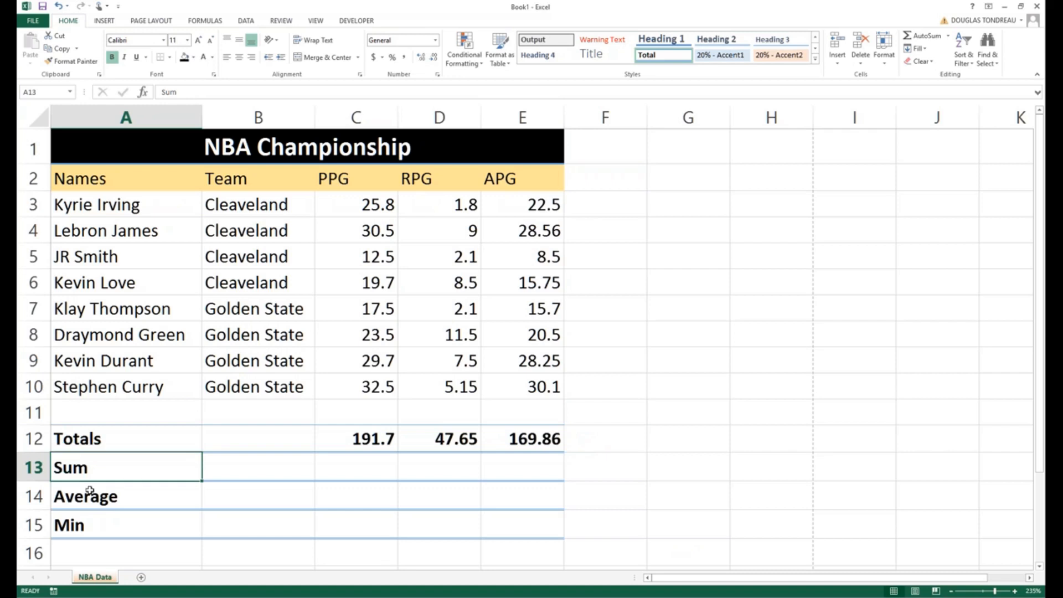
{"action": "key", "text": "BackSpace"}
{"action": "key", "text": "Return"}
{"action": "left_click", "coordinate": [90, 467]}
{"action": "type", "text": "Max"}
{"action": "key", "text": "Tab"}
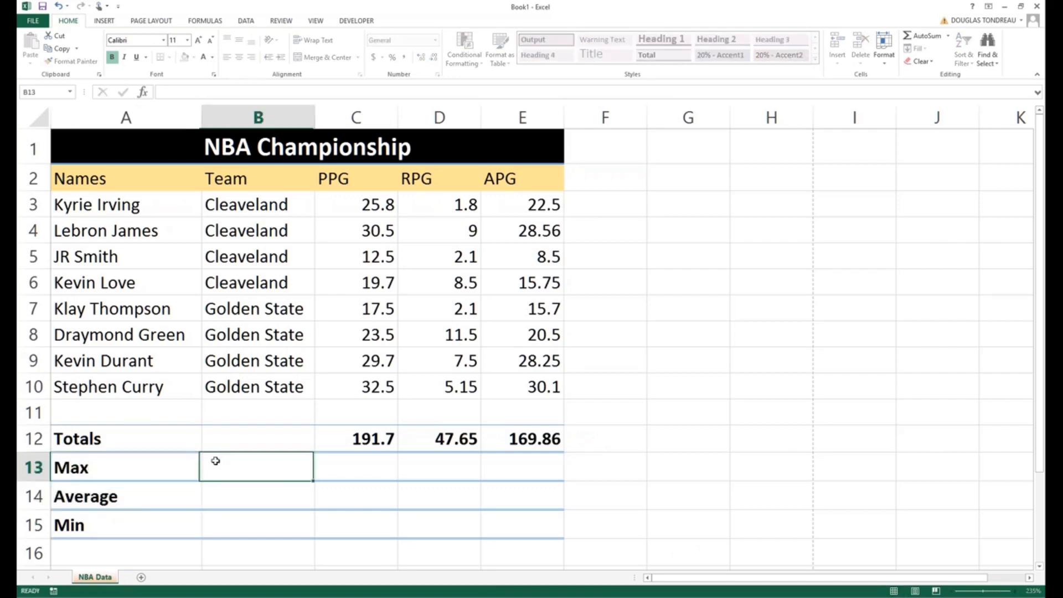
Step: Extend the Totals label in A12 to read Totals (Sum)
{"action": "double_click", "coordinate": [152, 441]}
{"action": "type", "text": "(S"}
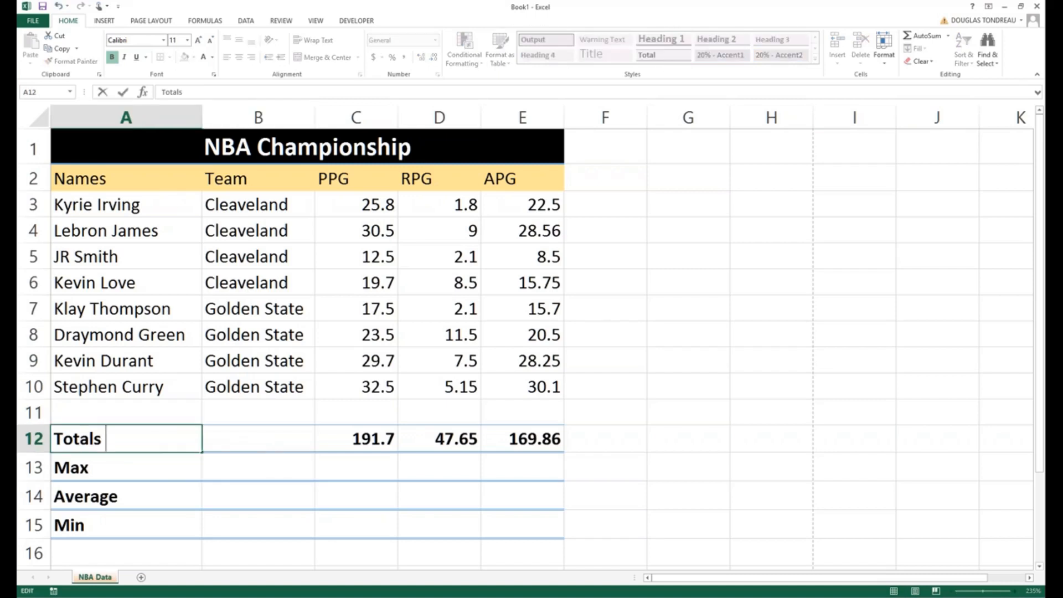
{"action": "type", "text": "um)"}
{"action": "left_click", "coordinate": [356, 441]}
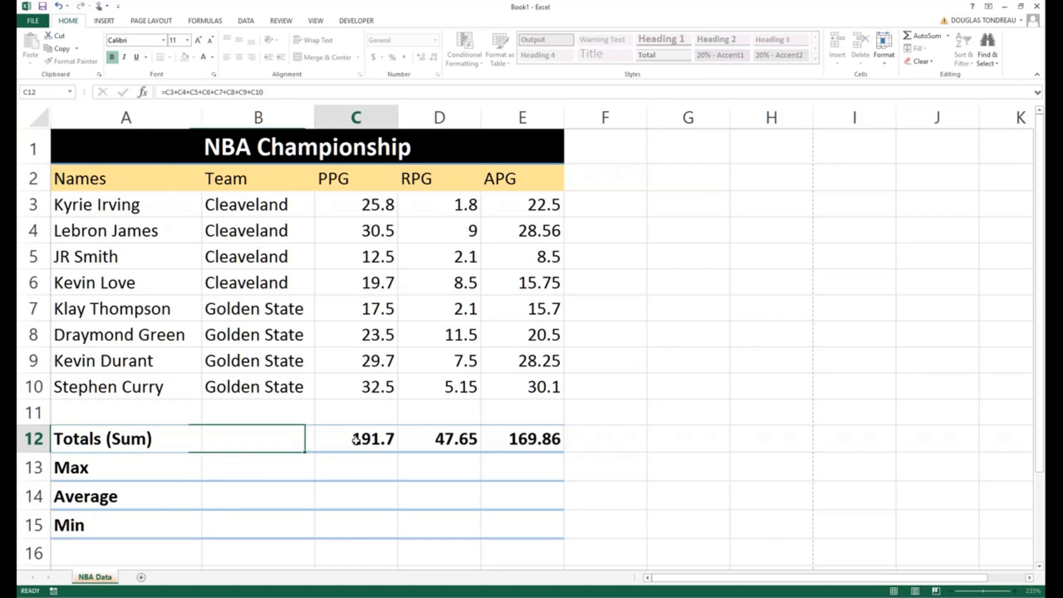
Step: Clear the existing PPG, RPG and APG totals from C12:E12 in the Totals (Sum) row
{"action": "double_click", "coordinate": [384, 435]}
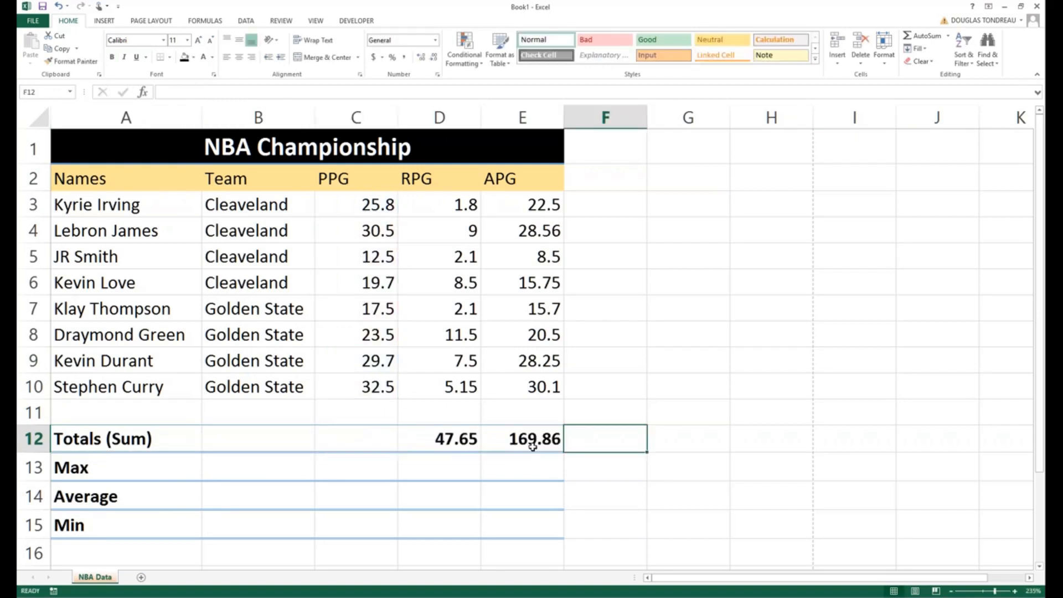
{"action": "left_click", "coordinate": [532, 445]}
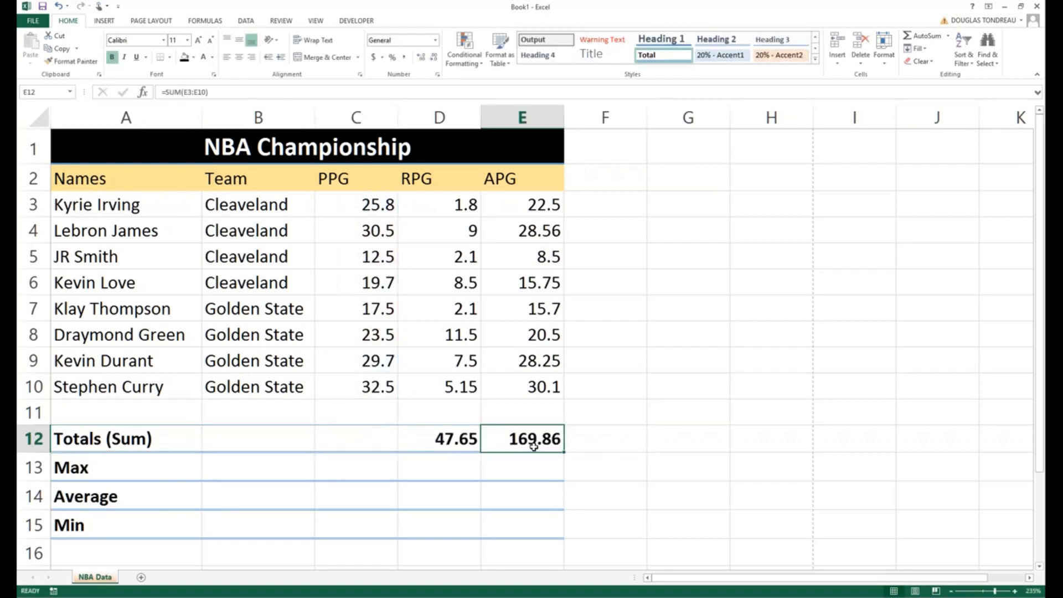
{"action": "key", "text": "BackSpace"}
{"action": "left_click", "coordinate": [450, 444]}
{"action": "key", "text": "BackSpace"}
Step: Enter a SUM formula over C3:C10 in C12 to total the PPG column
{"action": "left_click", "coordinate": [361, 435]}
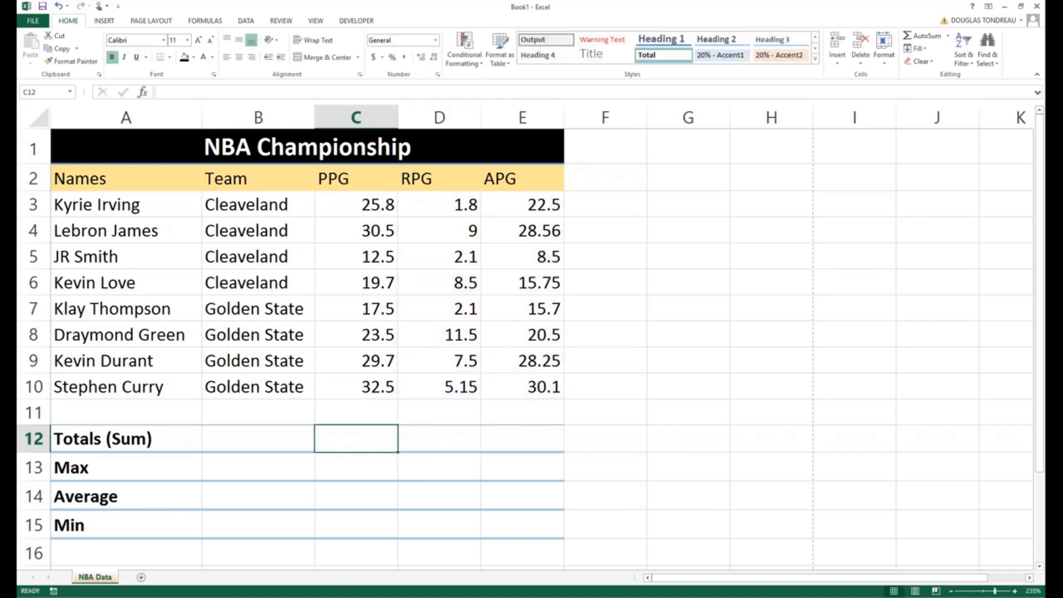
{"action": "type", "text": "=sum"}
{"action": "key", "text": "Tab"}
{"action": "left_click", "coordinate": [350, 206]}
{"action": "left_click_drag", "start_coordinate": [364, 311], "coordinate": [358, 381]}
{"action": "key", "text": "Return"}
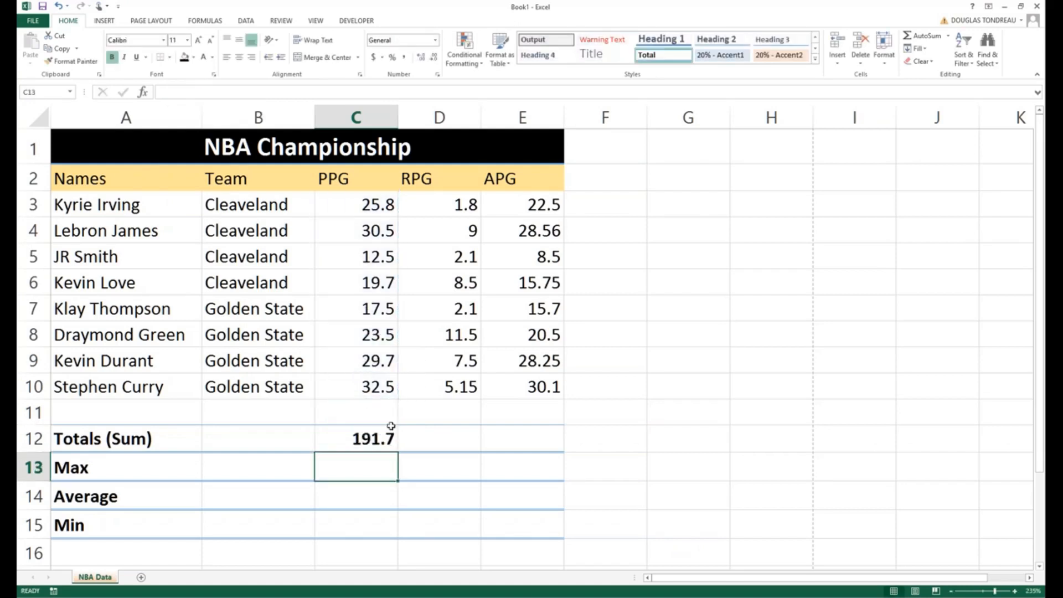
Step: Check the SUM formula in C12 and fill it across to the RPG and APG columns in D12:E12
{"action": "left_click", "coordinate": [361, 432]}
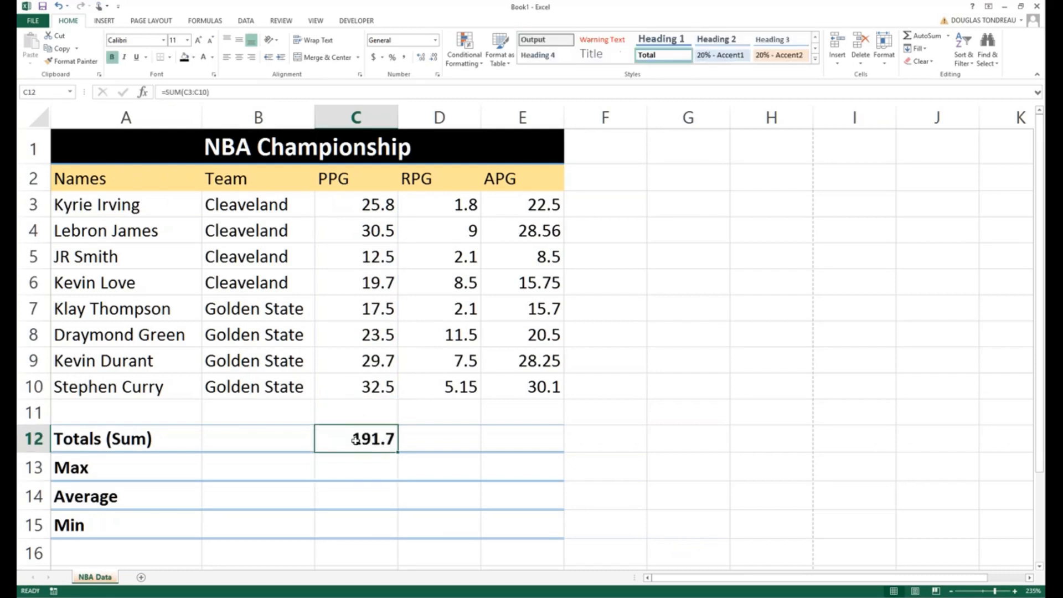
{"action": "double_click", "coordinate": [359, 435]}
{"action": "left_click", "coordinate": [340, 473]}
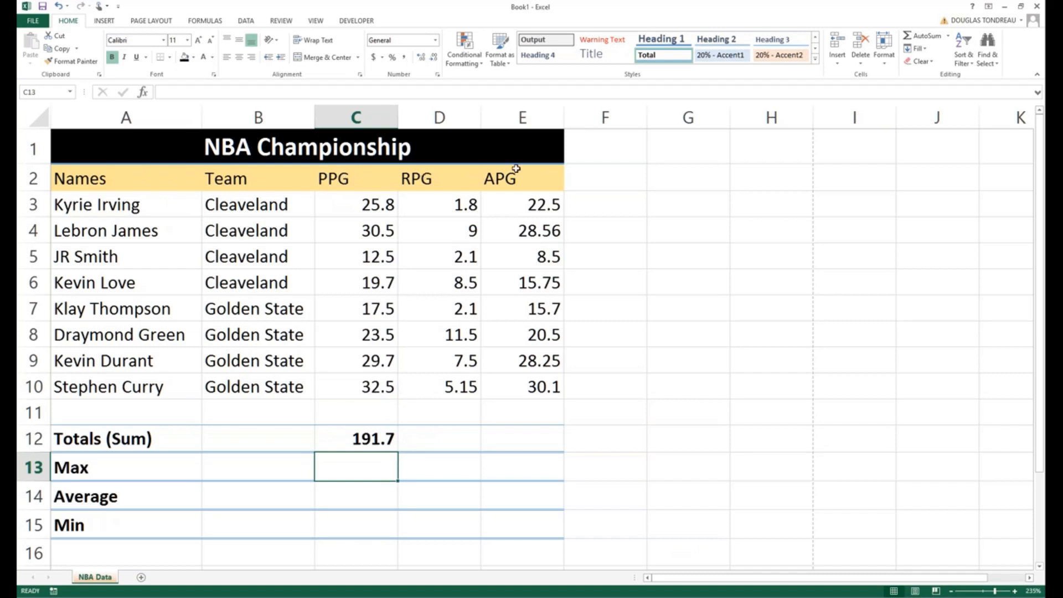
{"action": "left_click", "coordinate": [344, 443]}
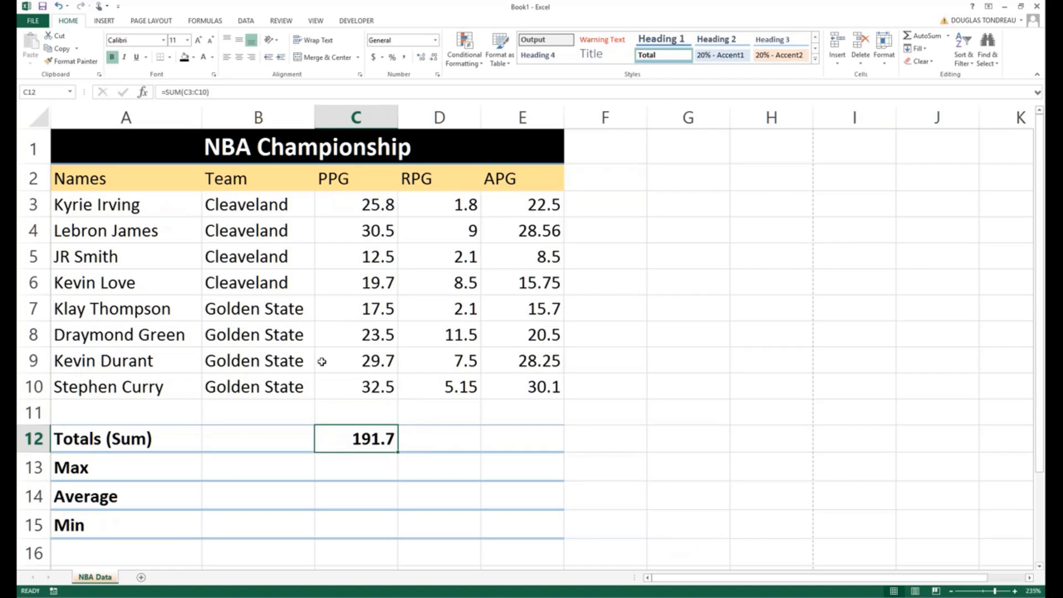
{"action": "left_click_drag", "start_coordinate": [398, 452], "coordinate": [556, 453]}
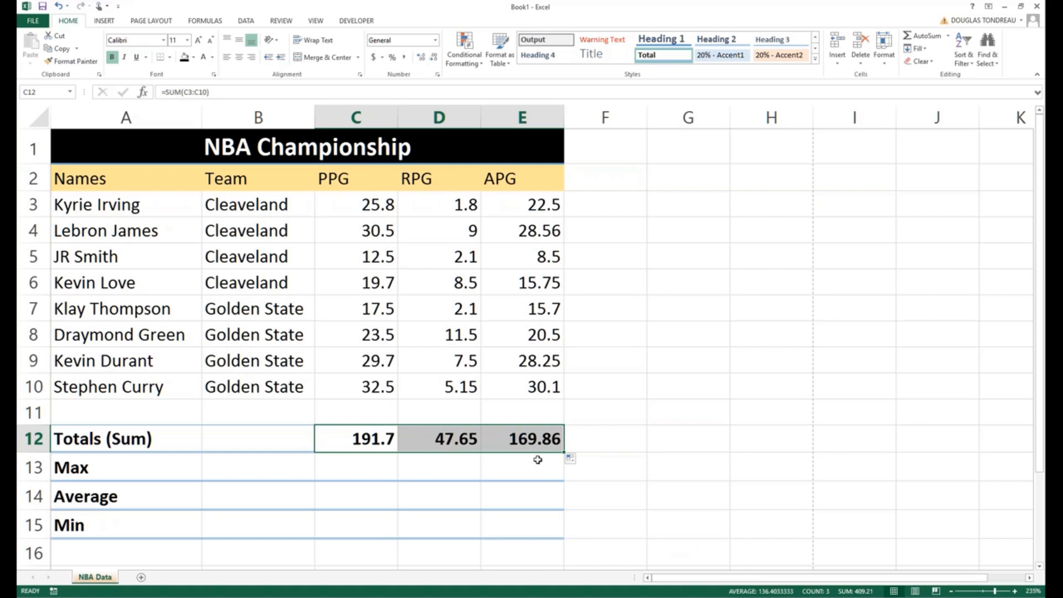
Step: Delete the three SUM formulas from C12:E12 so the Totals (Sum) row is empty again
{"action": "key", "text": "BackSpace"}
{"action": "left_click", "coordinate": [618, 515]}
{"action": "left_click", "coordinate": [518, 443]}
{"action": "key", "text": "BackSpace"}
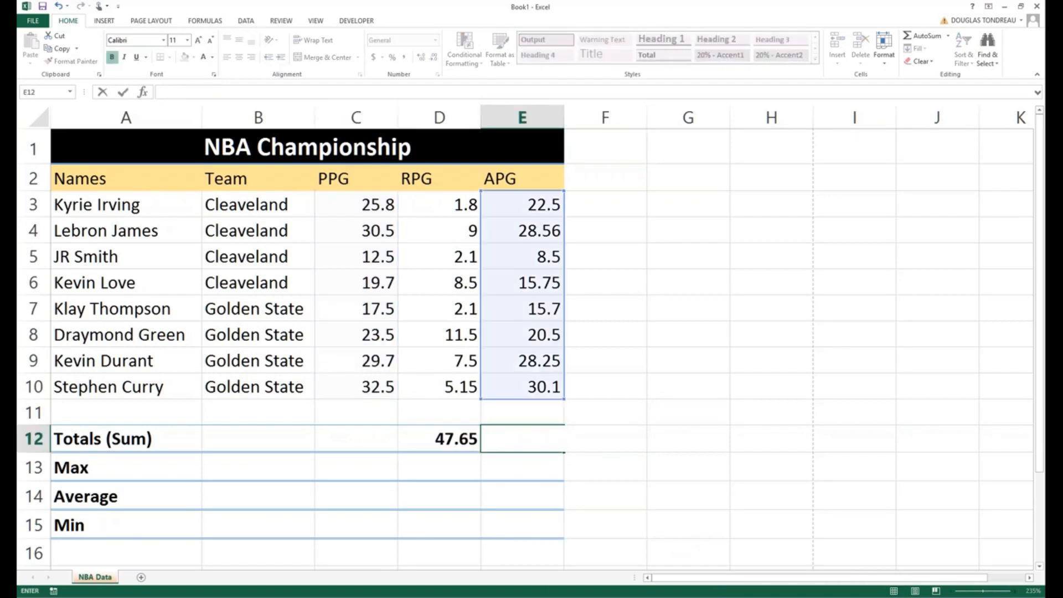
{"action": "left_click", "coordinate": [457, 442]}
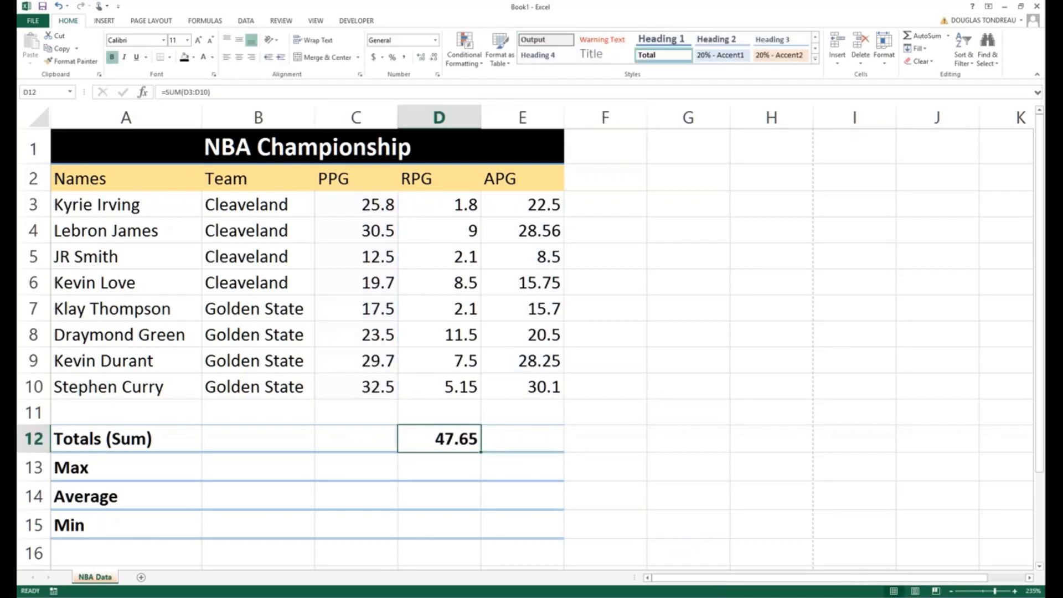
{"action": "key", "text": "BackSpace"}
Step: Enter the note "Shortcut = Alt+=" in cell G6
{"action": "left_click", "coordinate": [691, 277]}
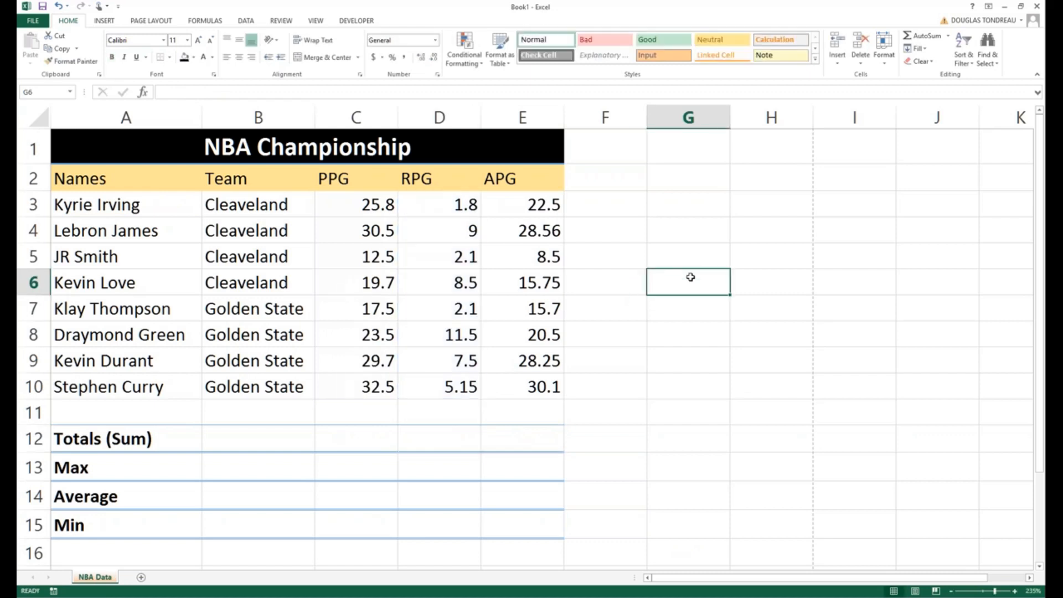
{"action": "type", "text": "Hsort"}
{"action": "key", "text": "BackSpace"}
{"action": "key", "text": "BackSpace"}
{"action": "key", "text": "BackSpace"}
{"action": "key", "text": "BackSpace"}
{"action": "key", "text": "BackSpace"}
{"action": "type", "text": "Shor"}
{"action": "type", "text": "tcu"}
{"action": "type", "text": "t --"}
{"action": "type", "text": ">"}
{"action": "key", "text": "BackSpace"}
{"action": "key", "text": "BackSpace"}
{"action": "key", "text": "BackSpace"}
{"action": "type", "text": "= Alt+"}
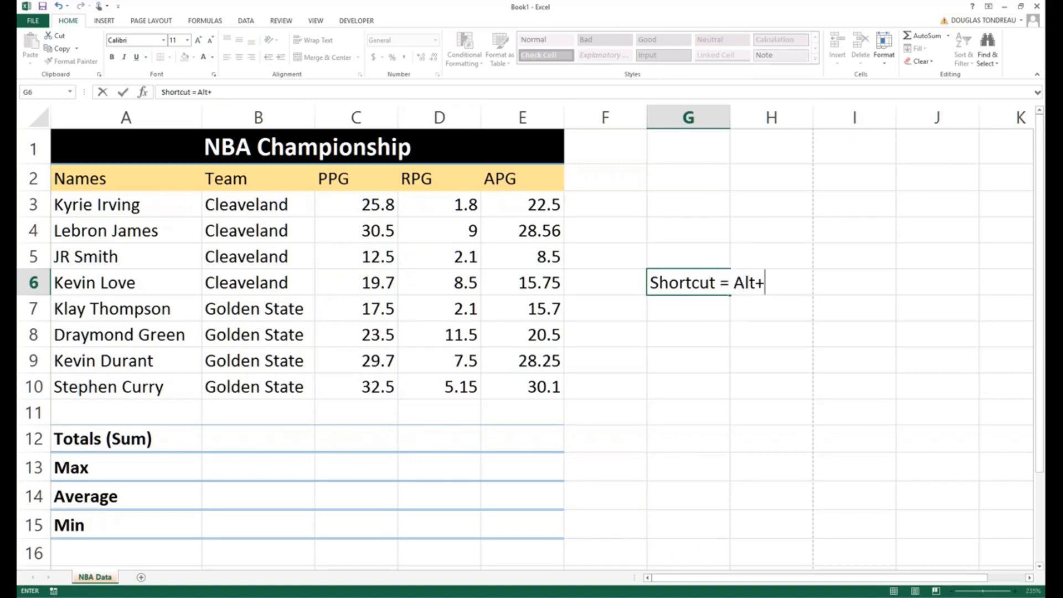
{"action": "type", "text": "="}
{"action": "left_click", "coordinate": [761, 333]}
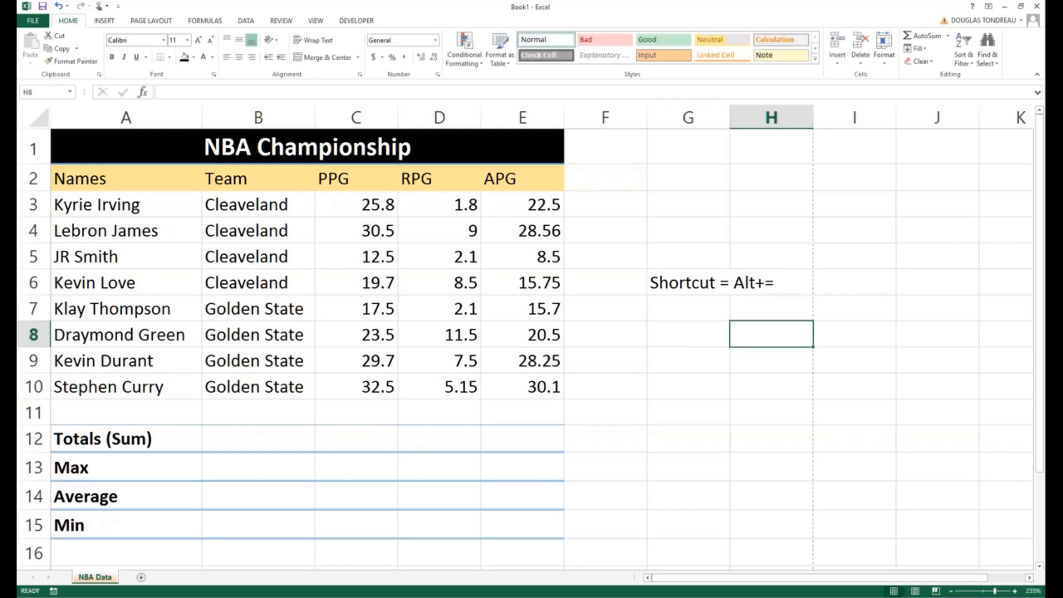
Step: Fit column G's width to the note and put a Thick Box Border around G6
{"action": "double_click", "coordinate": [730, 118]}
{"action": "left_click", "coordinate": [707, 282]}
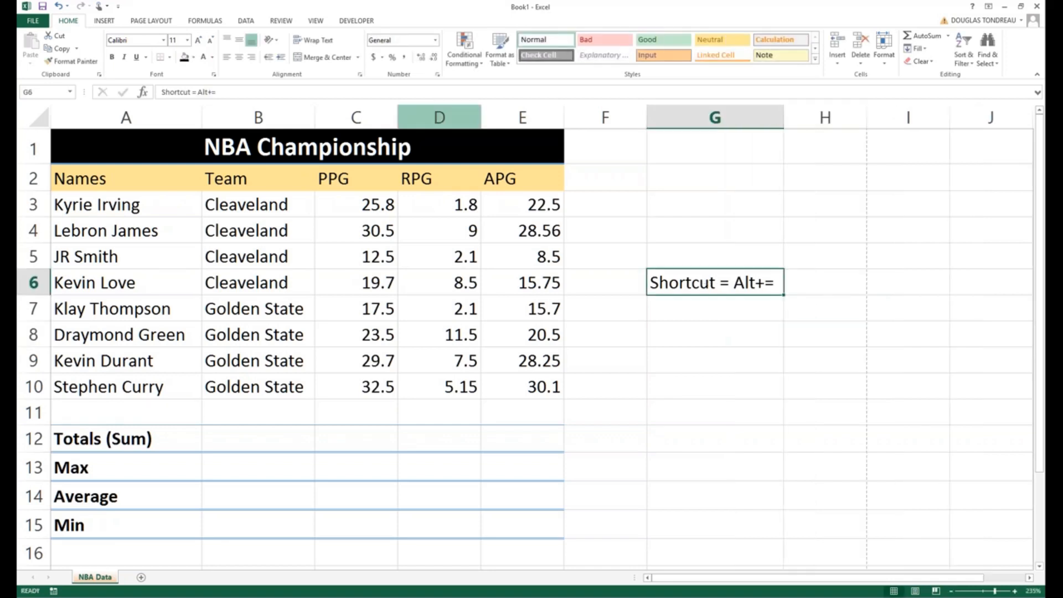
{"action": "left_click", "coordinate": [170, 57]}
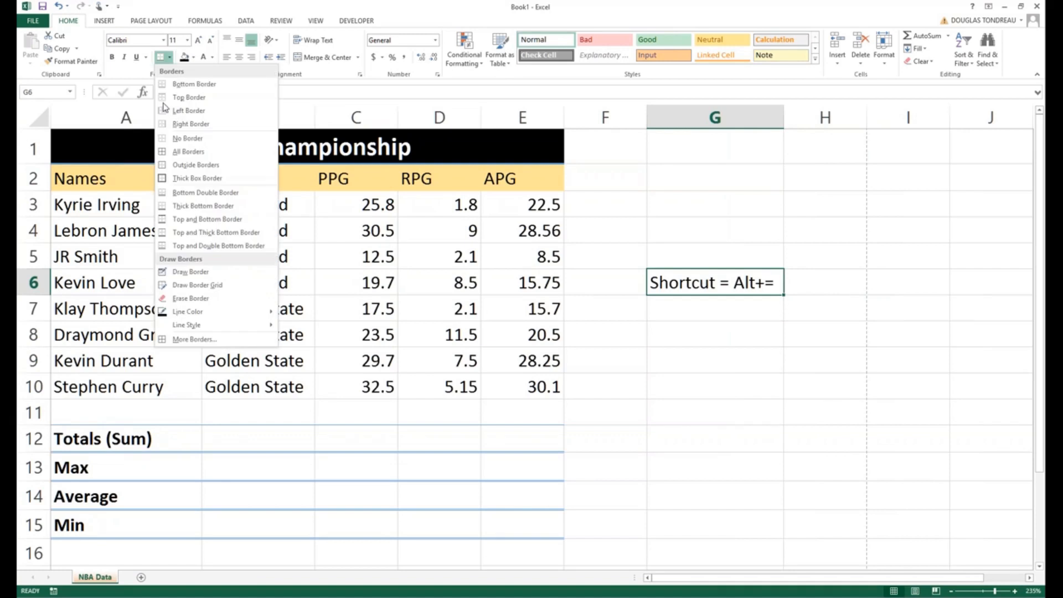
{"action": "left_click", "coordinate": [169, 179]}
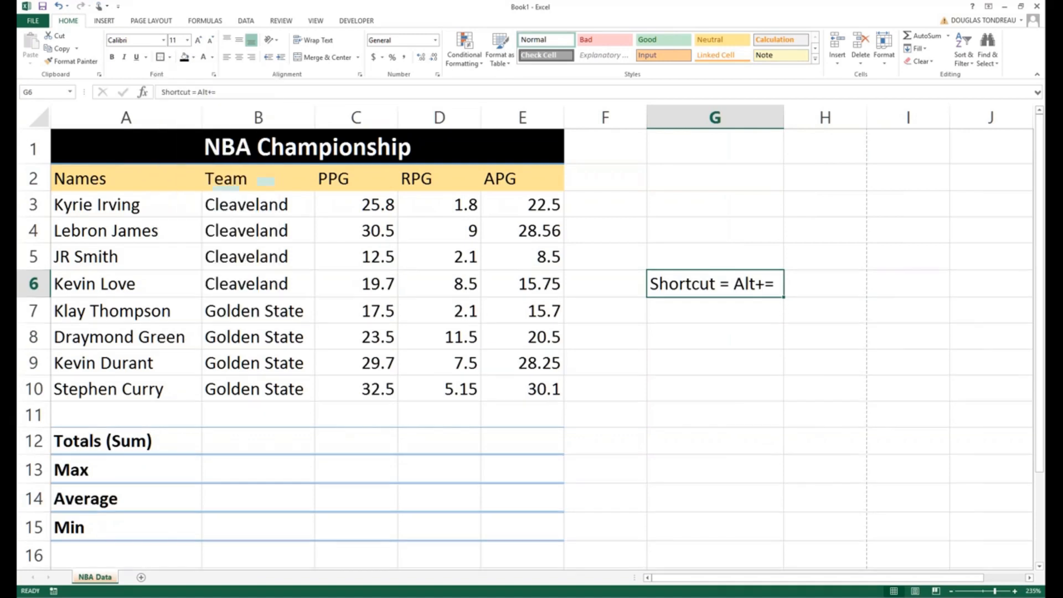
Step: Set the font size of the G6 note to 16 and refit column G's width to it
{"action": "left_click", "coordinate": [187, 40]}
{"action": "left_click", "coordinate": [175, 116]}
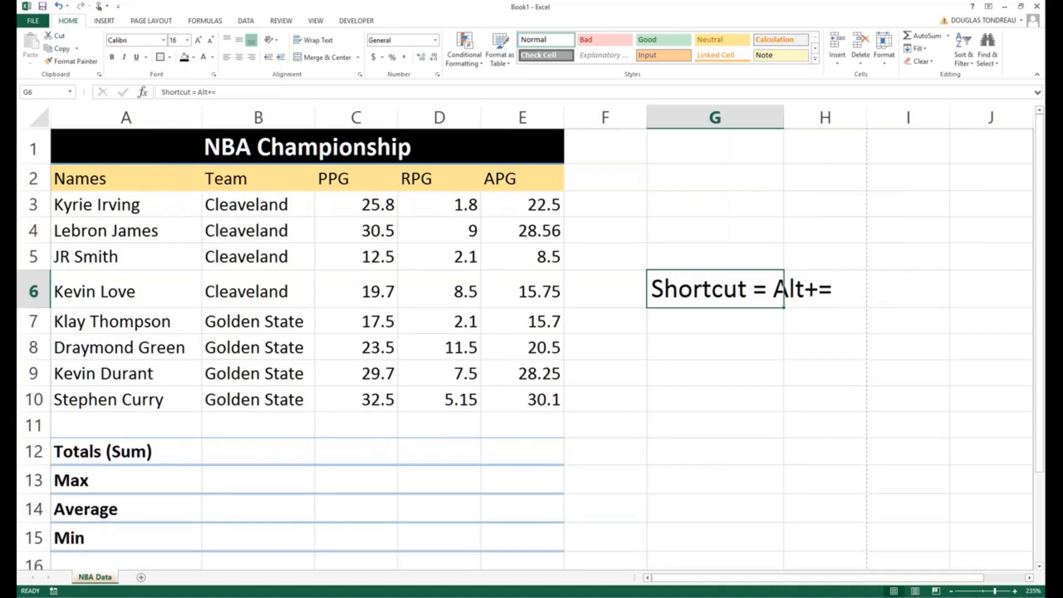
{"action": "double_click", "coordinate": [784, 117]}
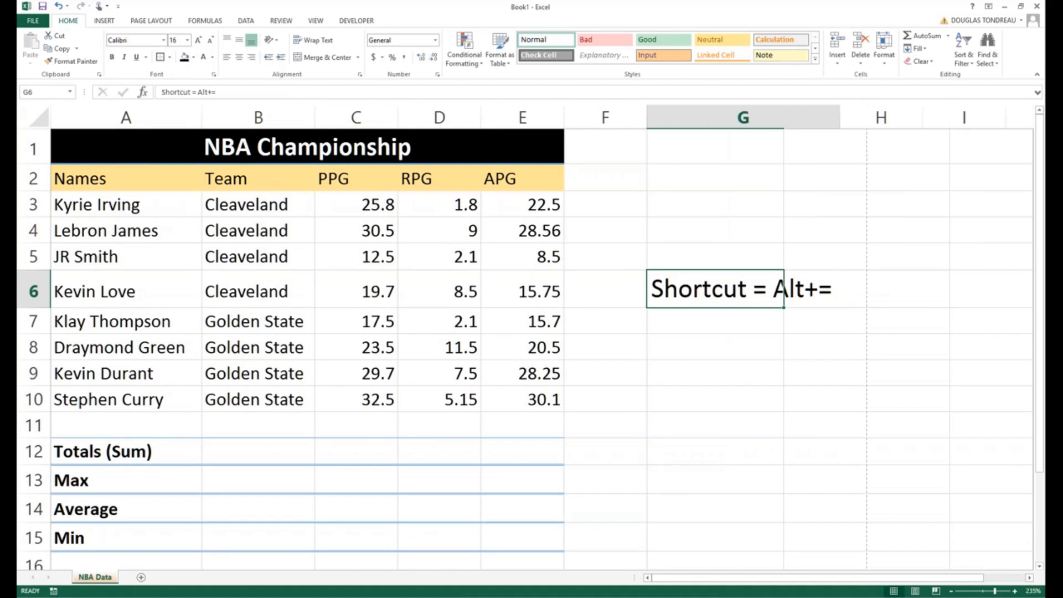
Step: Insert an AutoSum formula over C3:C11 in C12 and fill it across to E12
{"action": "left_click", "coordinate": [347, 446]}
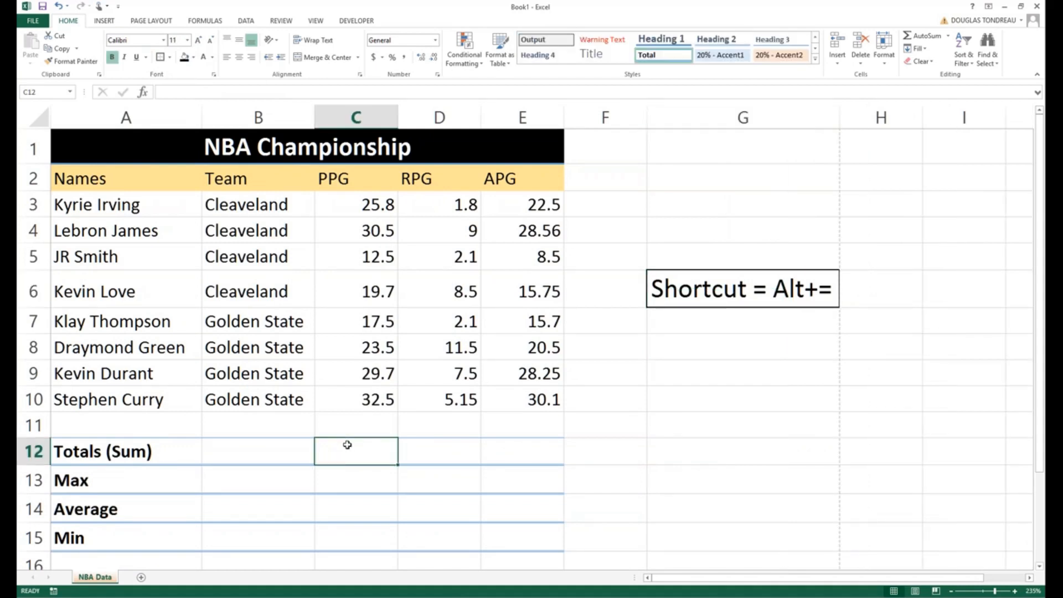
{"action": "key", "text": "alt+equal"}
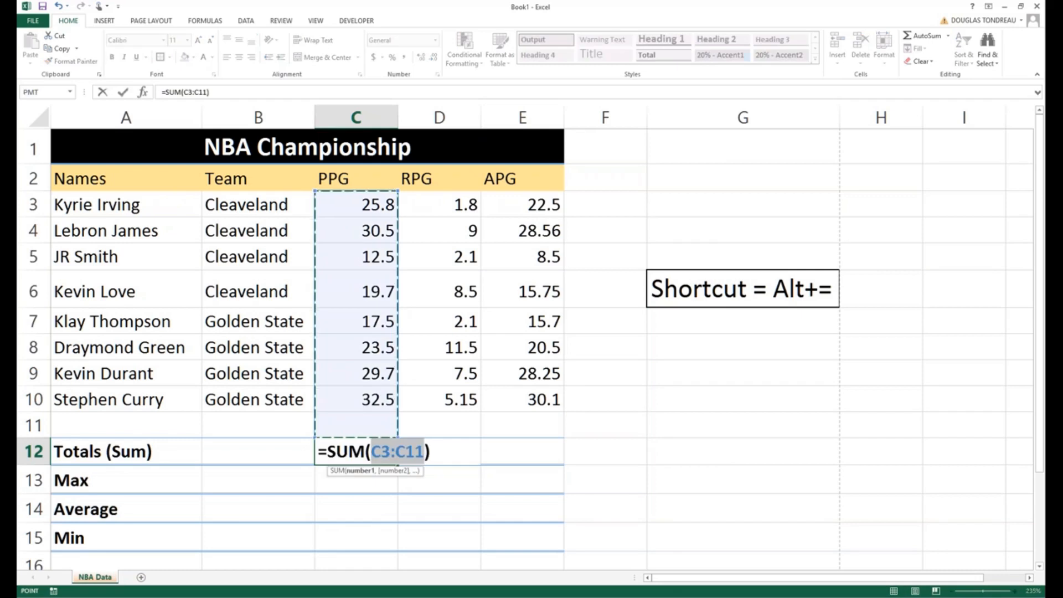
{"action": "key", "text": "Return"}
{"action": "left_click", "coordinate": [384, 459]}
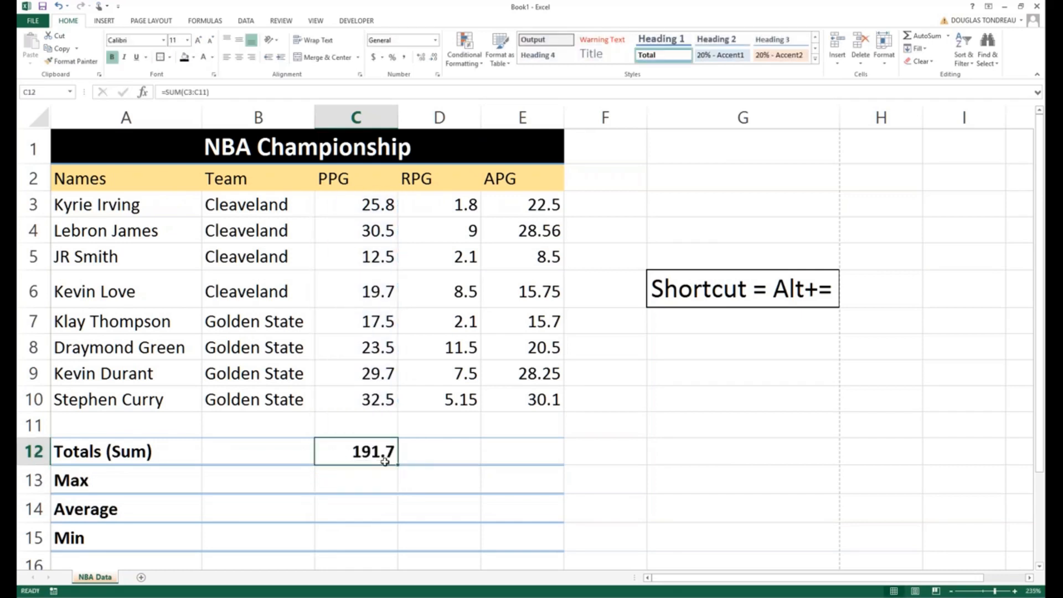
{"action": "key", "text": "Down"}
{"action": "key", "text": "Up"}
{"action": "left_click_drag", "start_coordinate": [401, 461], "coordinate": [534, 456]}
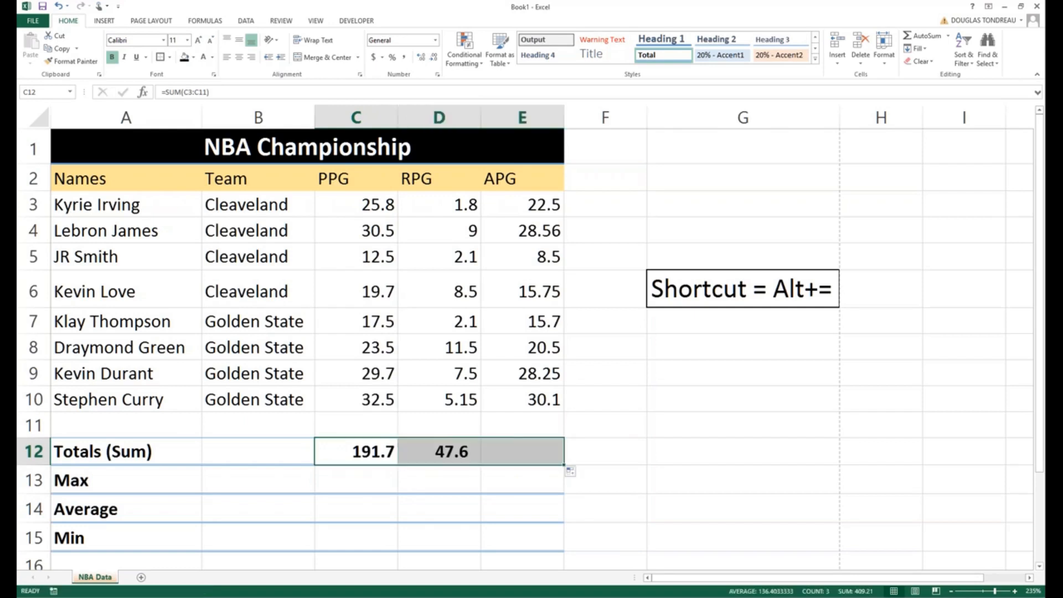
Step: Reword the note in G6 to read "Shortcut for adding cells Alt+="
{"action": "double_click", "coordinate": [789, 289]}
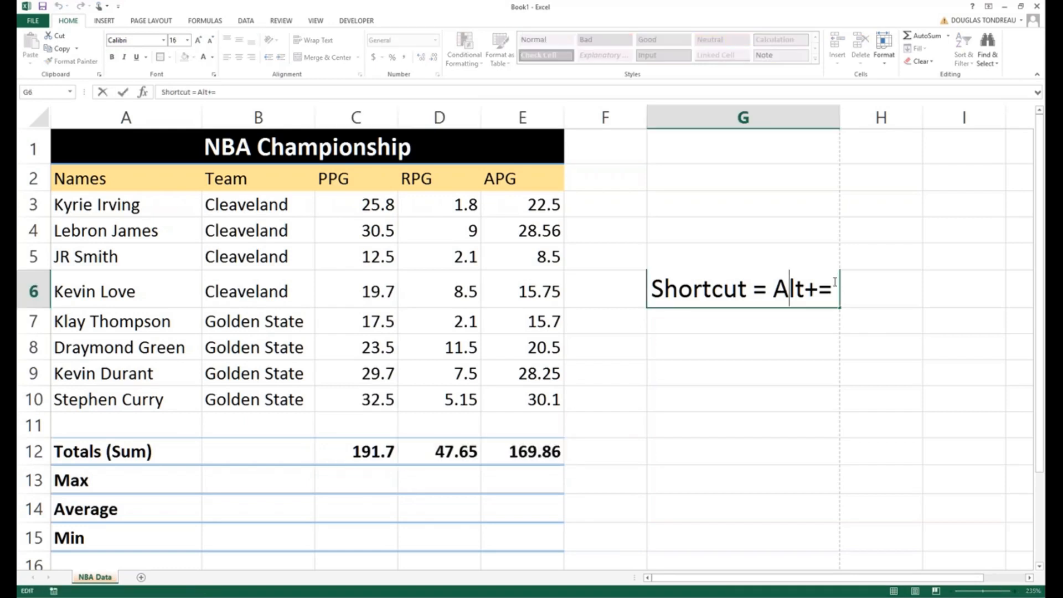
{"action": "left_click", "coordinate": [768, 286]}
{"action": "key", "text": "BackSpace"}
{"action": "key", "text": "BackSpace"}
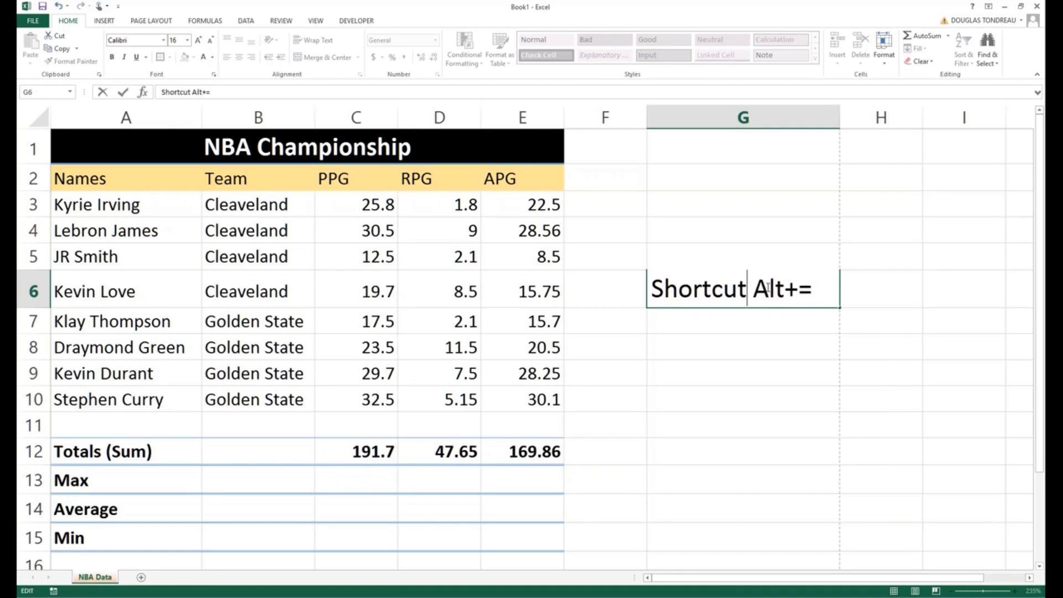
{"action": "type", "text": "for su"}
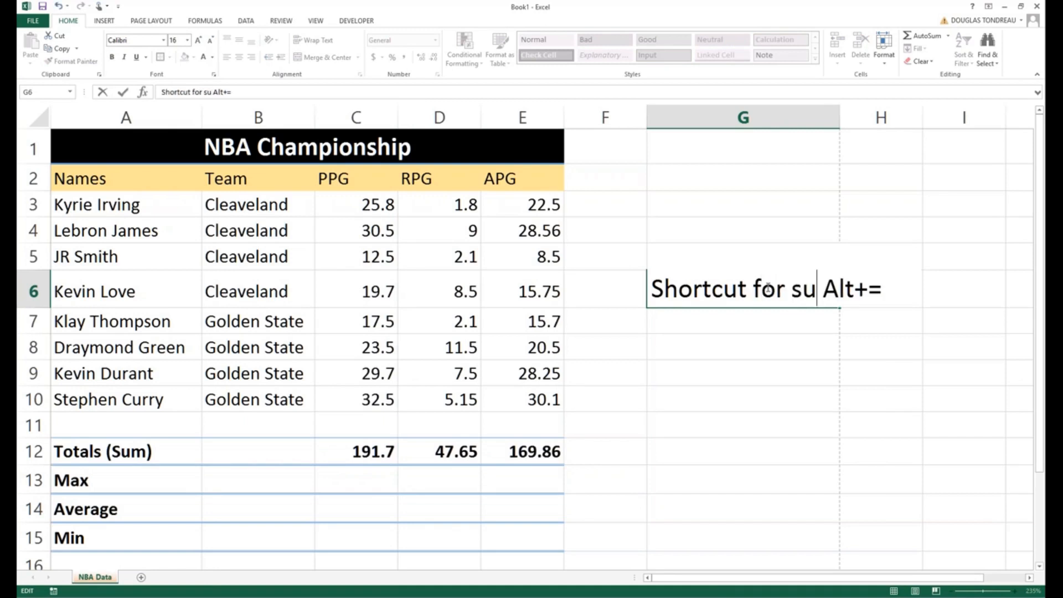
{"action": "key", "text": "BackSpace"}
{"action": "key", "text": "BackSpace"}
{"action": "type", "text": "adding c"}
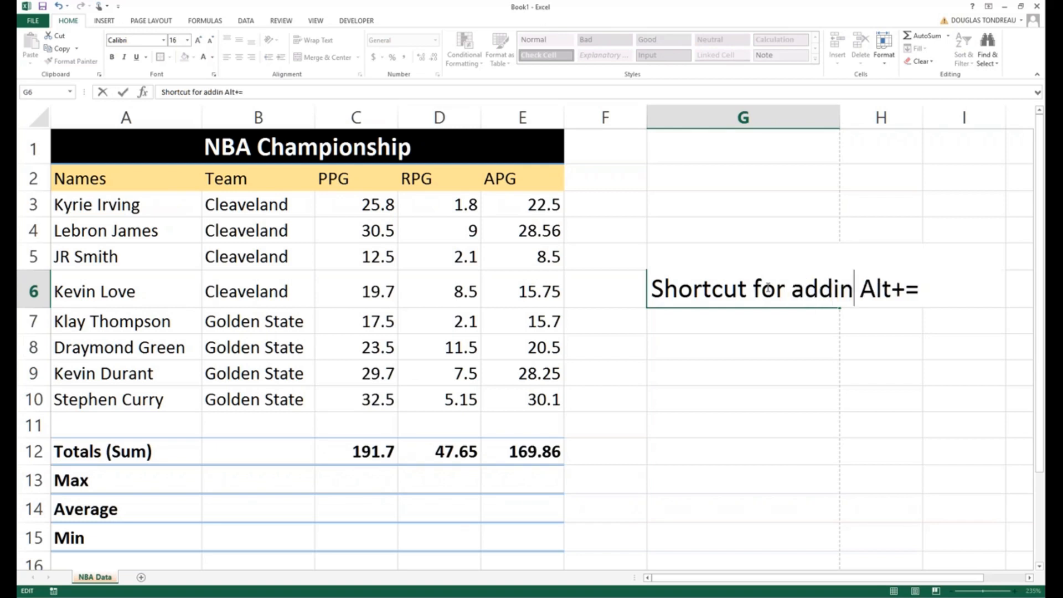
{"action": "type", "text": "ells"}
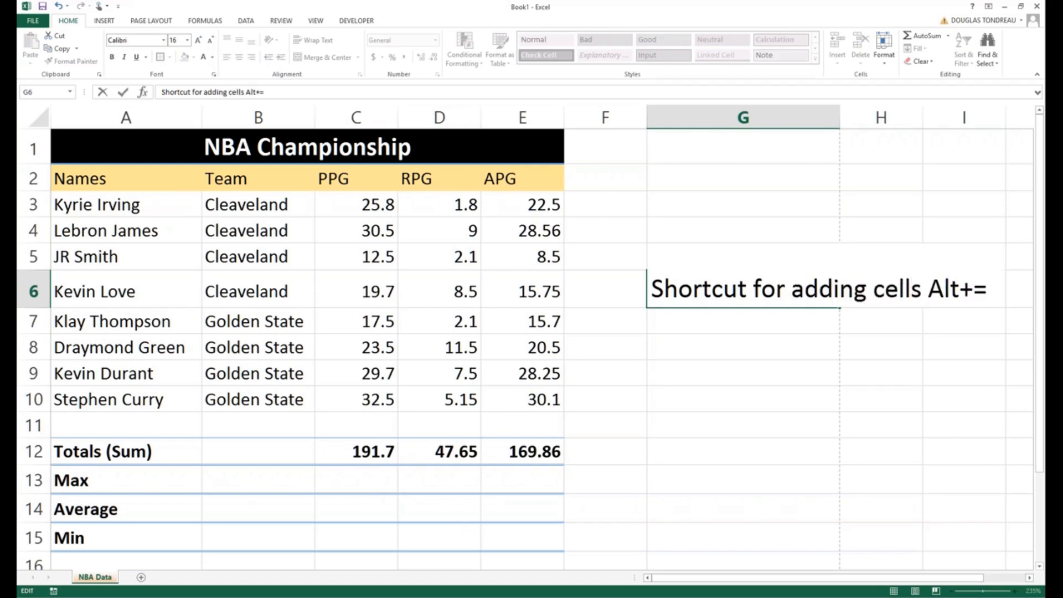
{"action": "left_click", "coordinate": [768, 379]}
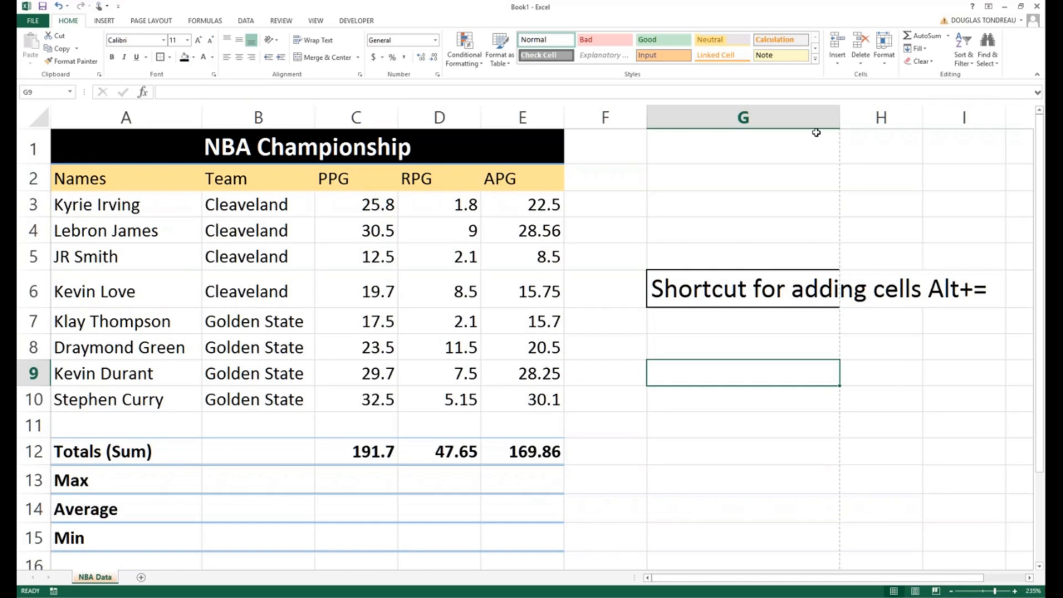
Step: Break the G6 note onto a second line before "cells" and narrow column G to suit the two-line text
{"action": "double_click", "coordinate": [841, 117]}
{"action": "double_click", "coordinate": [879, 289]}
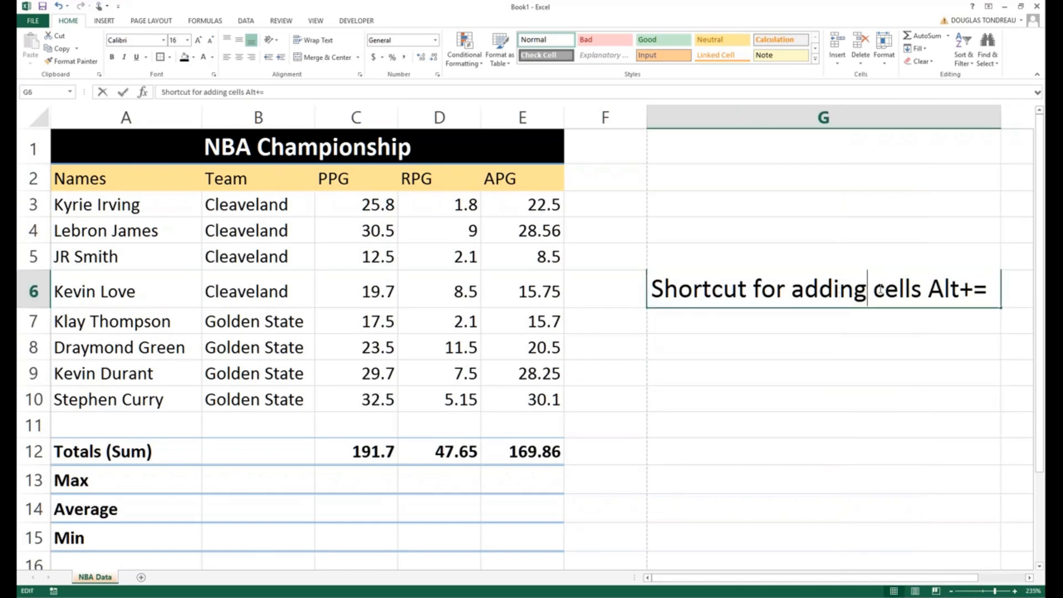
{"action": "key", "text": "alt+Return"}
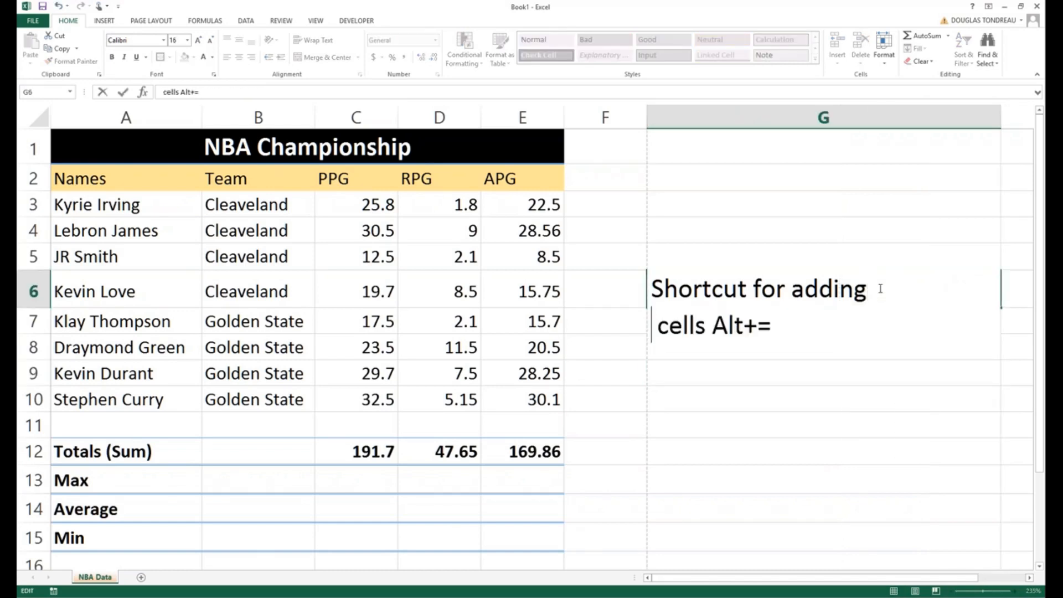
{"action": "left_click_drag", "start_coordinate": [803, 453], "coordinate": [803, 437]}
{"action": "left_click", "coordinate": [803, 313]}
{"action": "left_click_drag", "start_coordinate": [1001, 117], "coordinate": [898, 133]}
{"action": "left_click", "coordinate": [876, 135]}
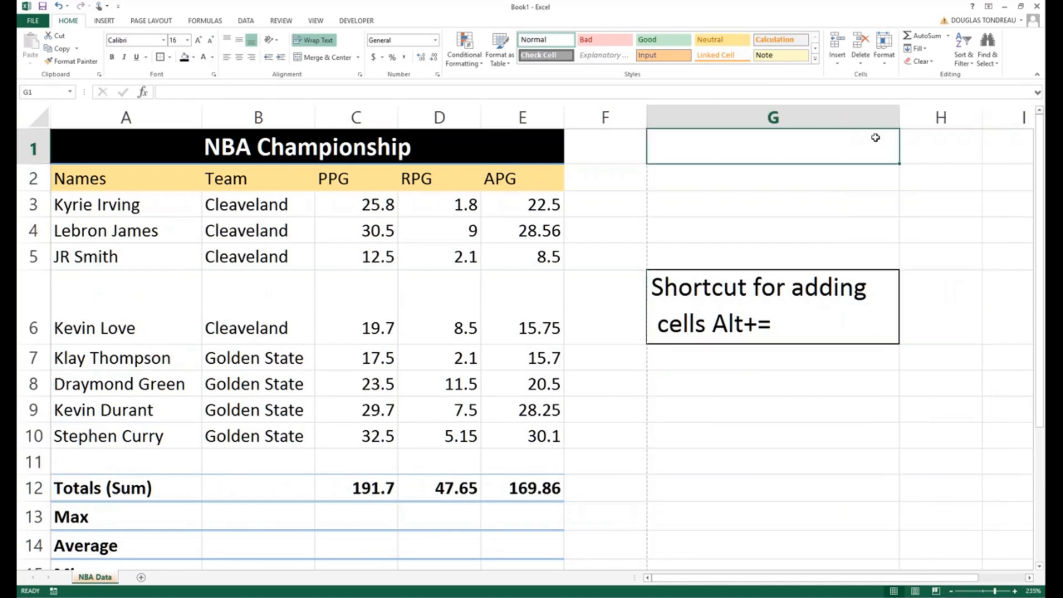
Step: Center the note horizontally in G6, then try a narrower column G and undo that width change
{"action": "left_click", "coordinate": [733, 325]}
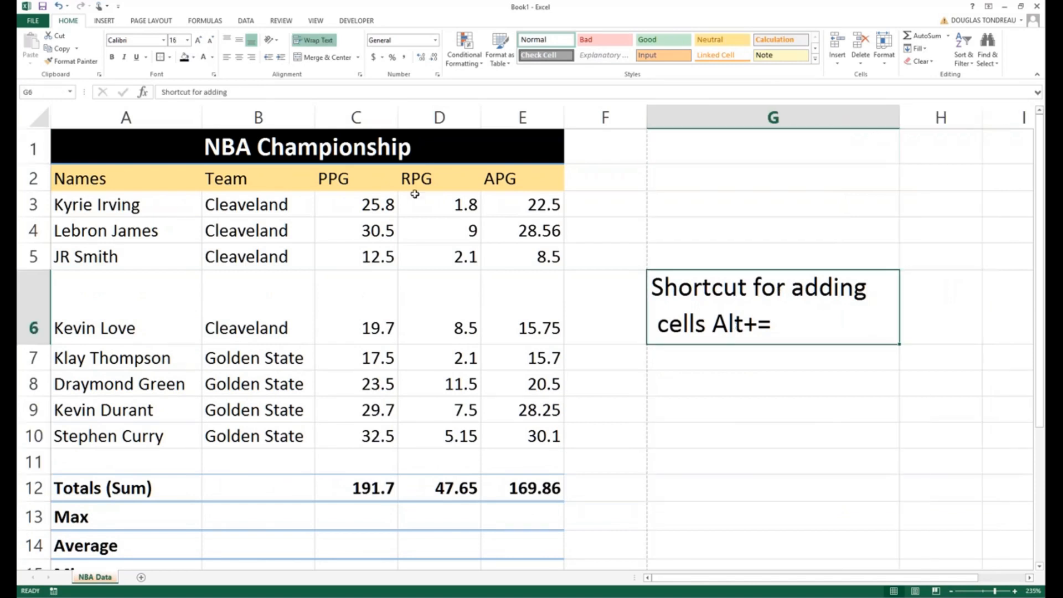
{"action": "left_click", "coordinate": [239, 57]}
{"action": "left_click_drag", "start_coordinate": [899, 118], "coordinate": [849, 123]}
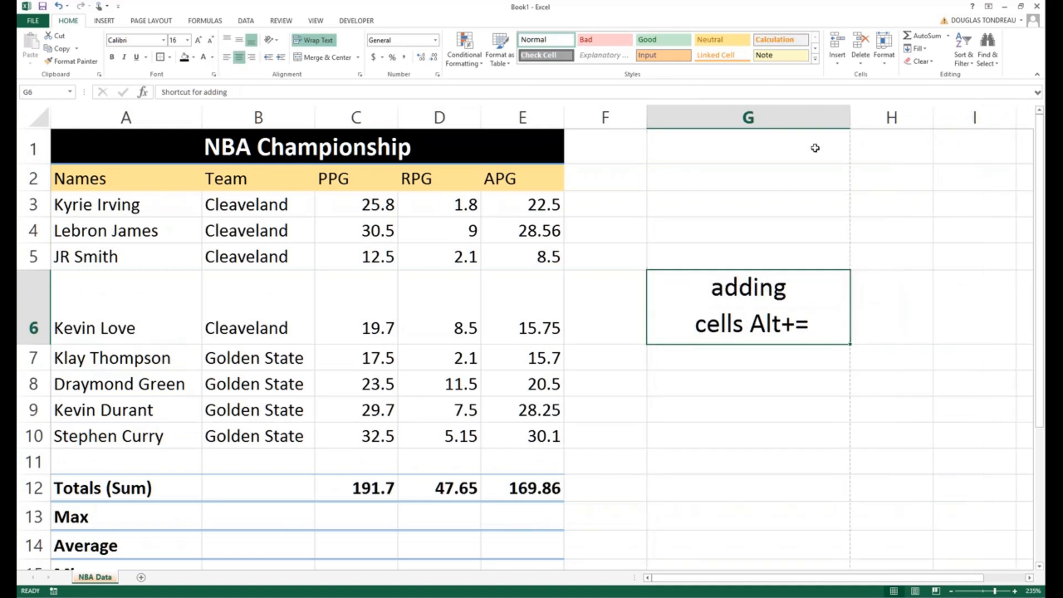
{"action": "key", "text": "ctrl+z"}
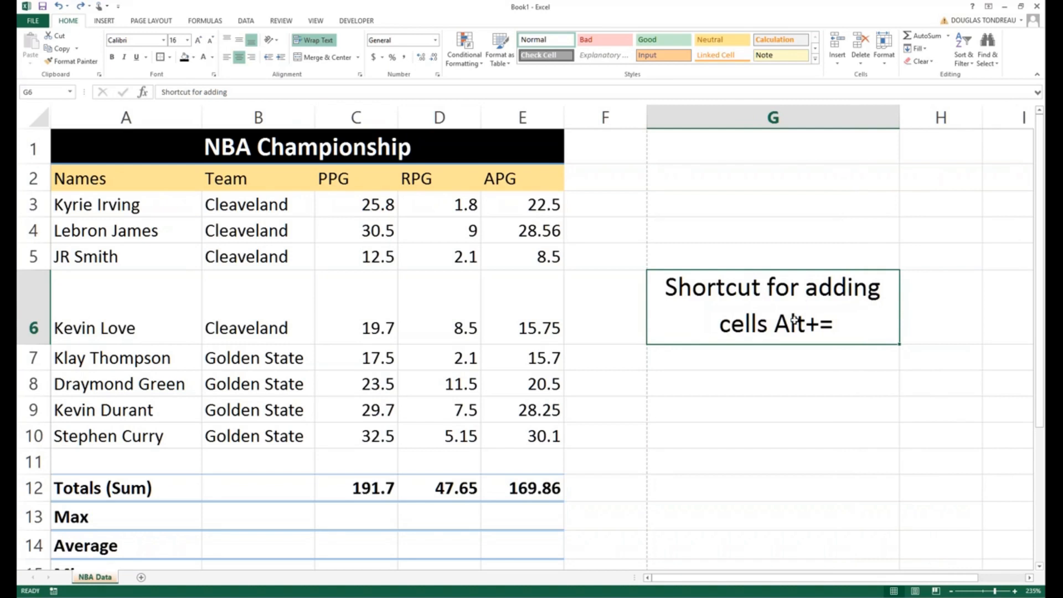
Step: Replace "adding" with "Sum" in the G6 note so its first line reads "Shortcut for Sum"
{"action": "double_click", "coordinate": [881, 288]}
{"action": "key", "text": "BackSpace"}
{"action": "key", "text": "BackSpace"}
{"action": "key", "text": "BackSpace"}
{"action": "key", "text": "BackSpace"}
{"action": "key", "text": "BackSpace"}
{"action": "key", "text": "BackSpace"}
{"action": "type", "text": "sum"}
{"action": "key", "text": "BackSpace"}
{"action": "key", "text": "BackSpace"}
{"action": "key", "text": "BackSpace"}
{"action": "type", "text": "S"}
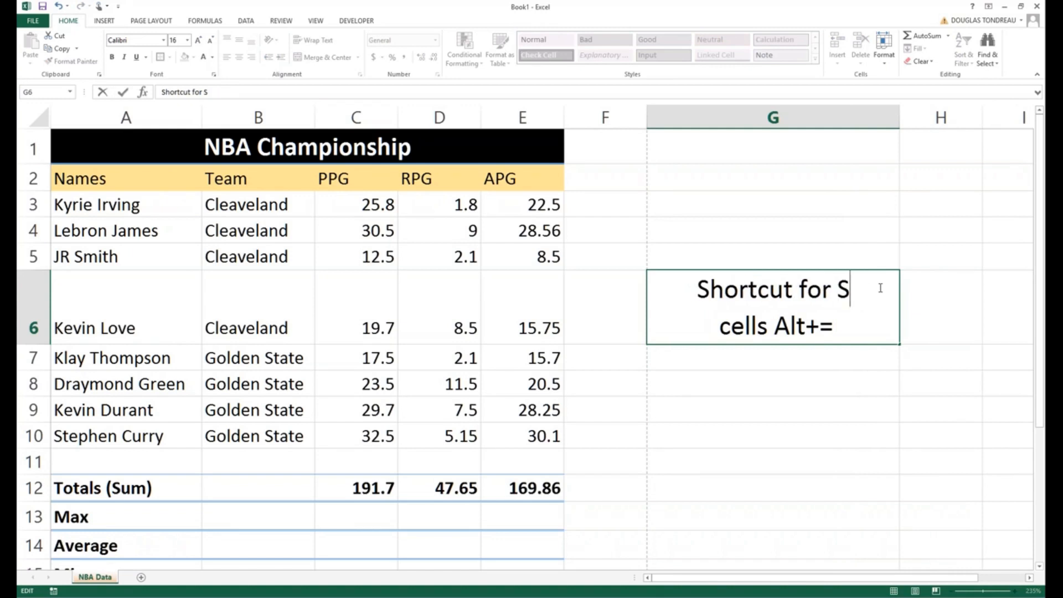
{"action": "type", "text": "um"}
{"action": "left_click", "coordinate": [798, 352]}
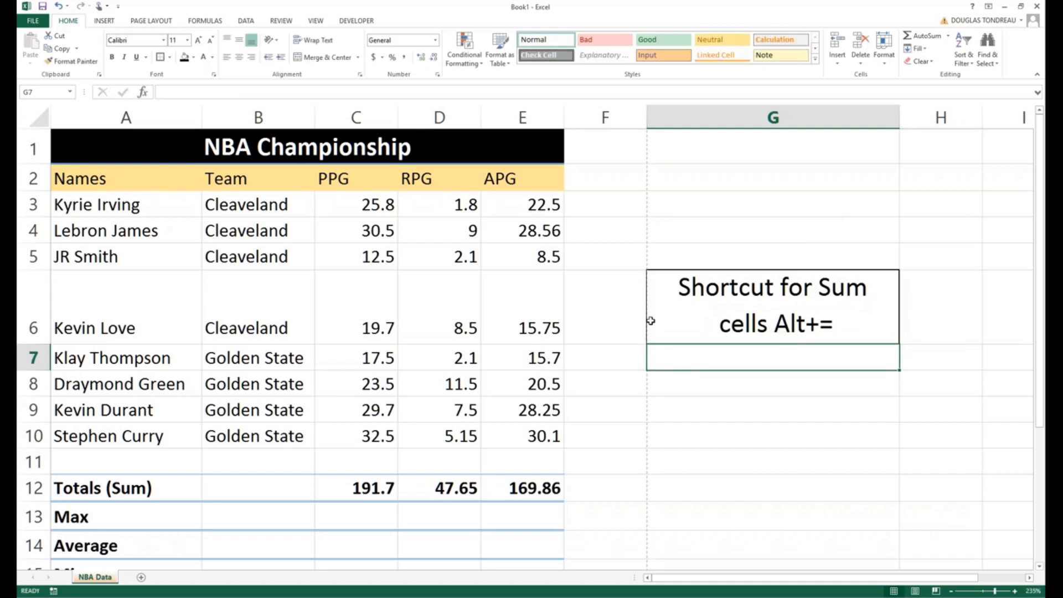
Step: Move the shortcut note from G6 by way of G11 to G3, reducing its font size to 9
{"action": "left_click", "coordinate": [677, 328]}
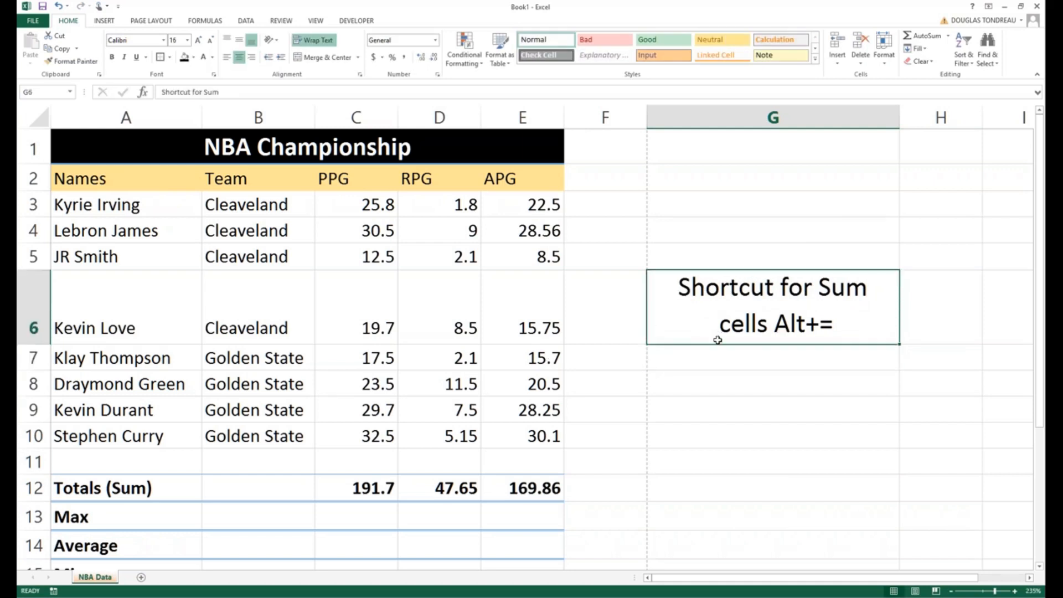
{"action": "left_click_drag", "start_coordinate": [718, 340], "coordinate": [722, 483]}
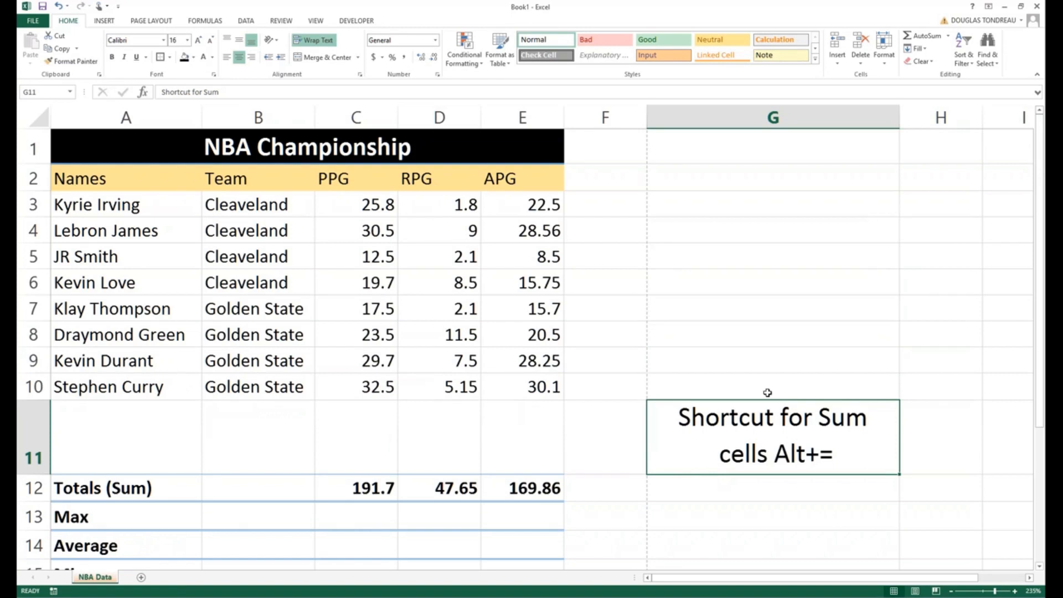
{"action": "left_click", "coordinate": [188, 40]}
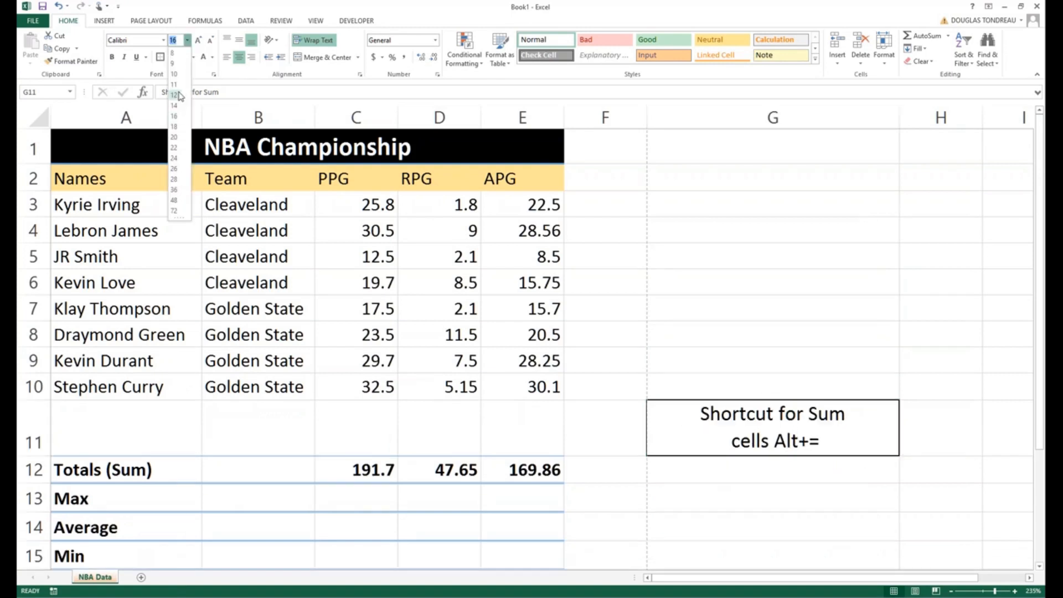
{"action": "left_click", "coordinate": [174, 63]}
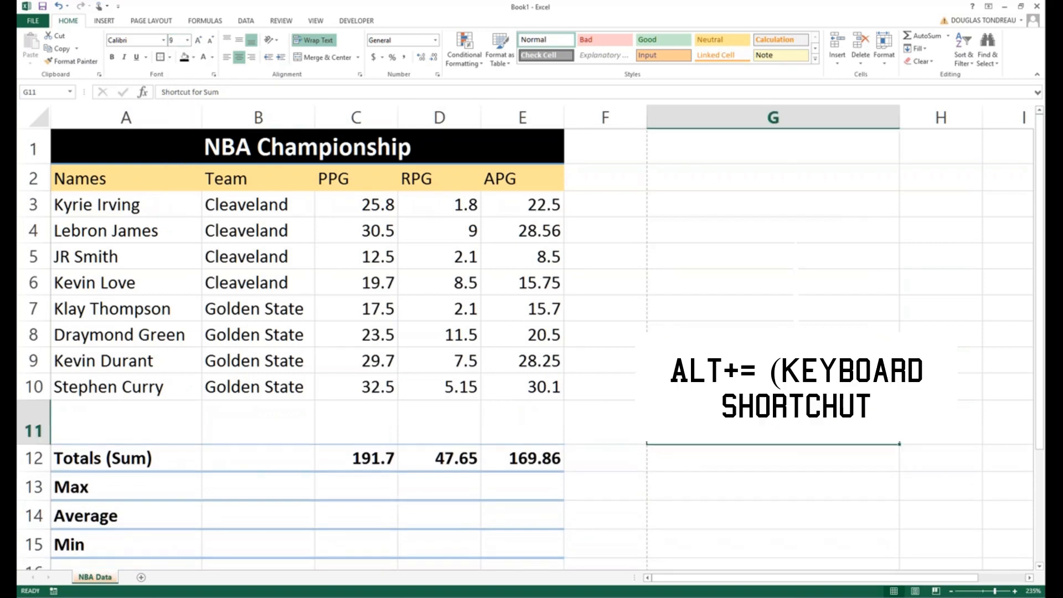
{"action": "left_click_drag", "start_coordinate": [715, 400], "coordinate": [707, 215]}
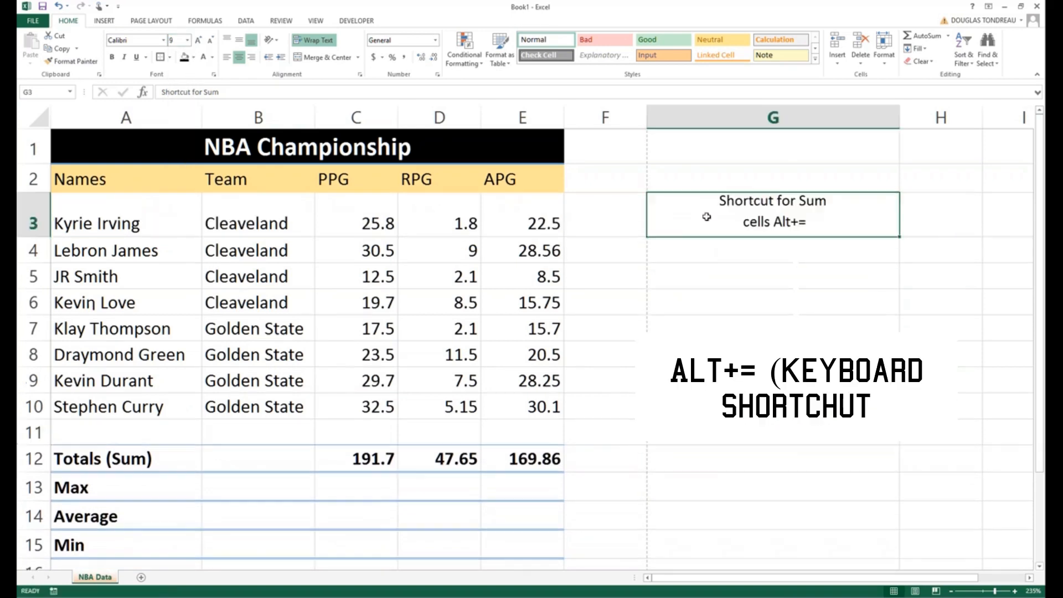